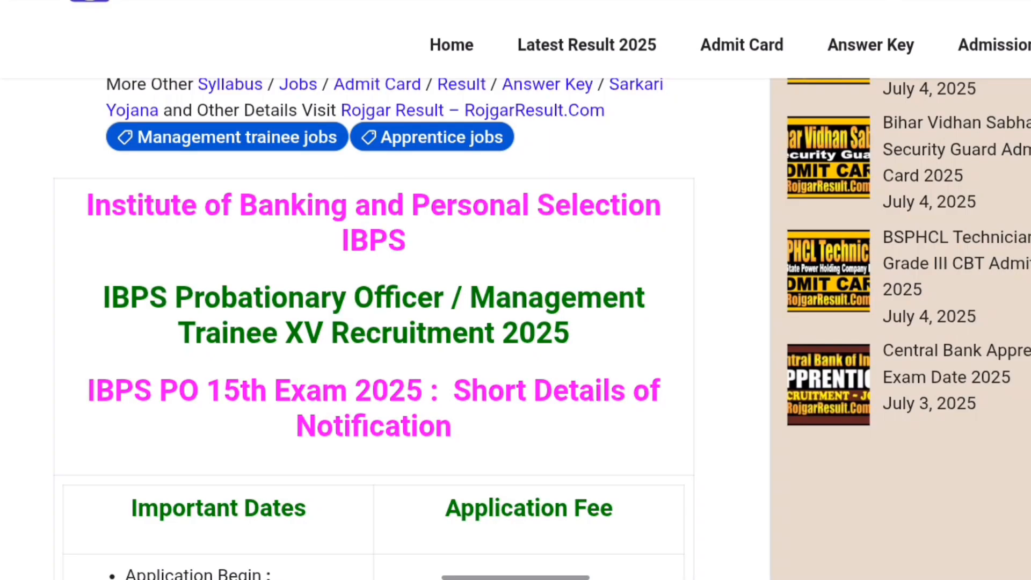
Step: Scroll the IBPS PO 15th notification past dates, age limit and total posts to the bank-wise vacancy table
scroll(376, 322, "down", 3)
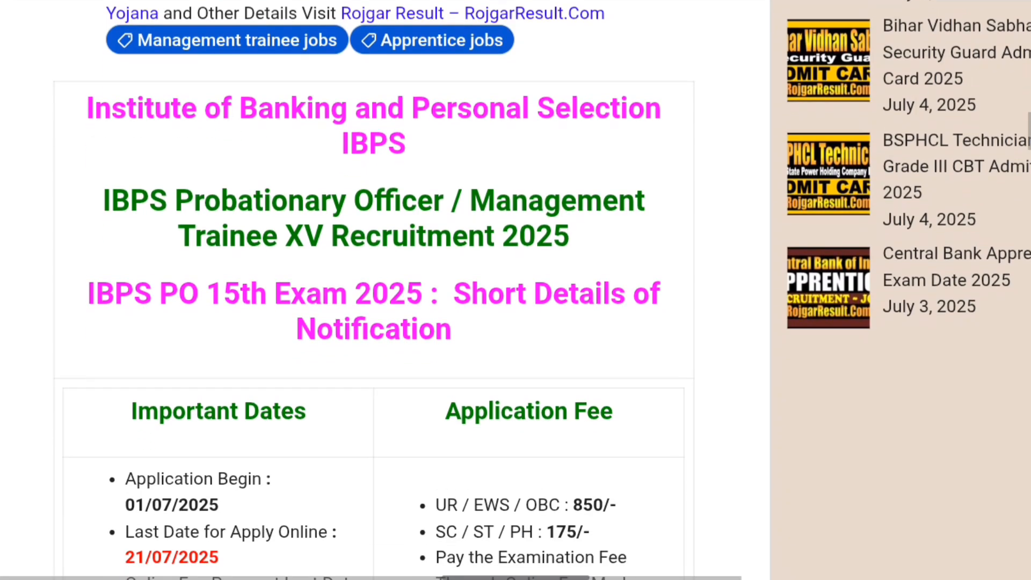
scroll(376, 290, "down", 12)
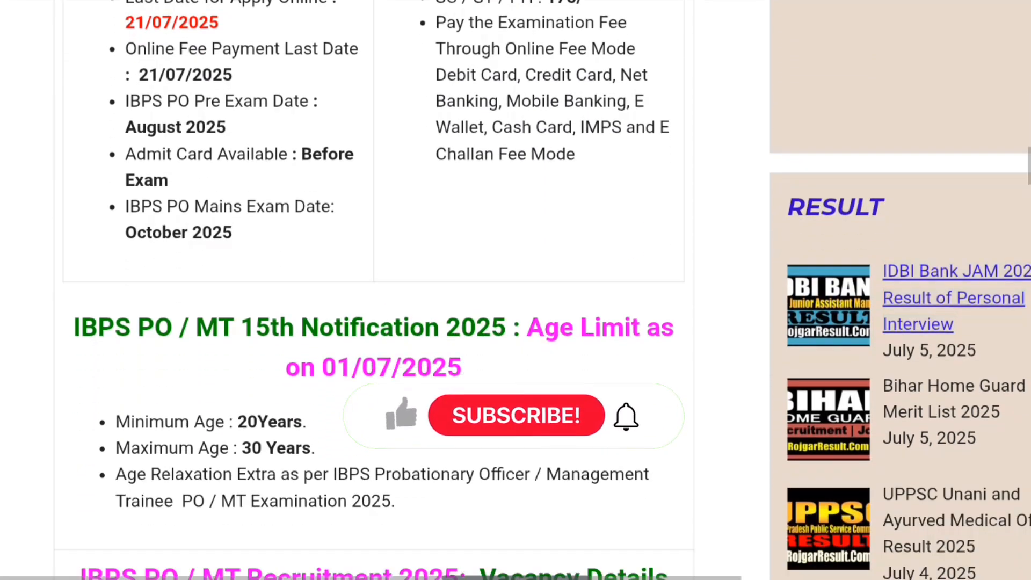
scroll(376, 290, "down", 6)
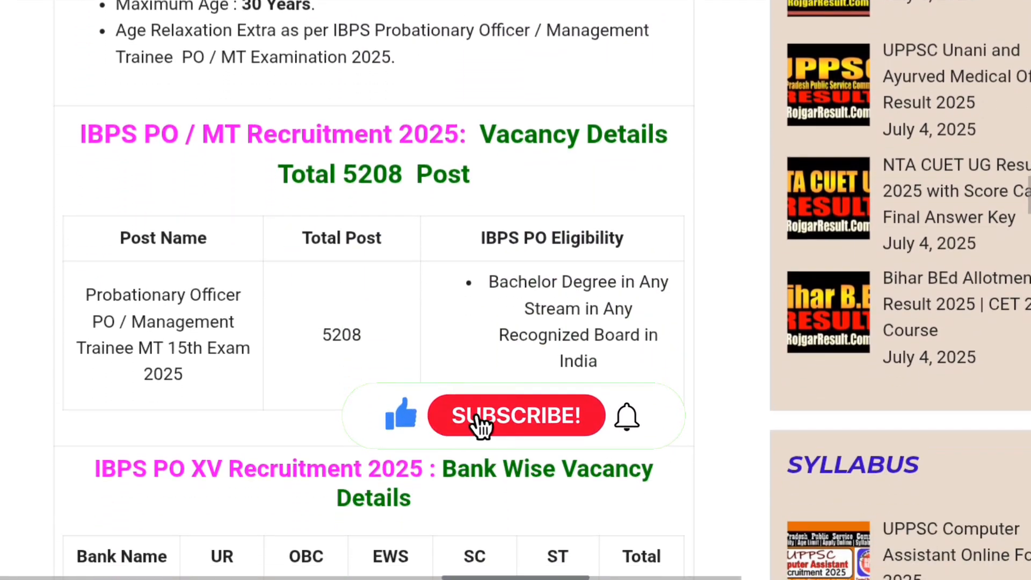
scroll(376, 290, "up", 1)
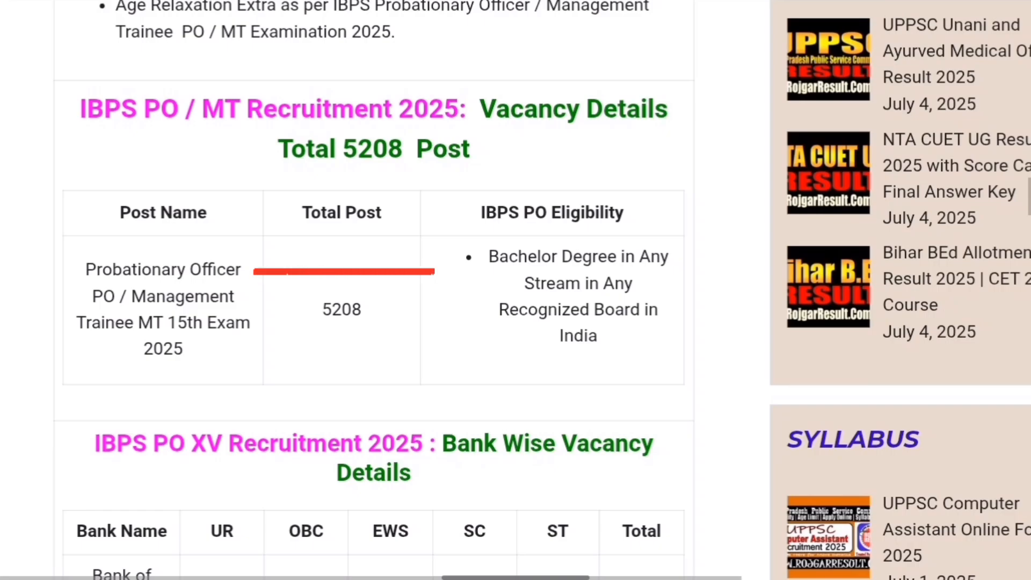
scroll(515, 290, "up", 1)
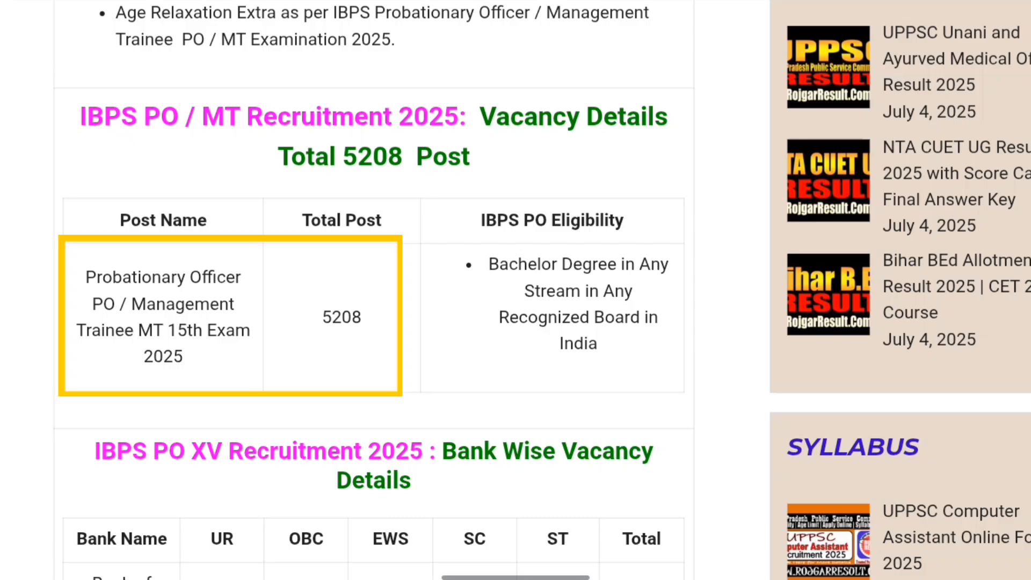
scroll(515, 290, "down", 1)
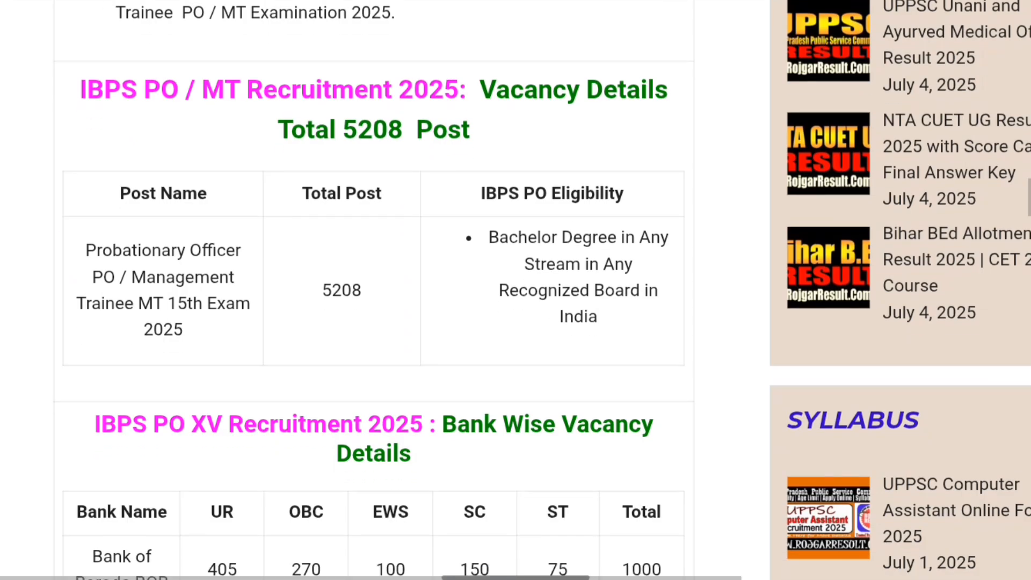
scroll(516, 290, "up", 1)
scroll(516, 290, "down", 3)
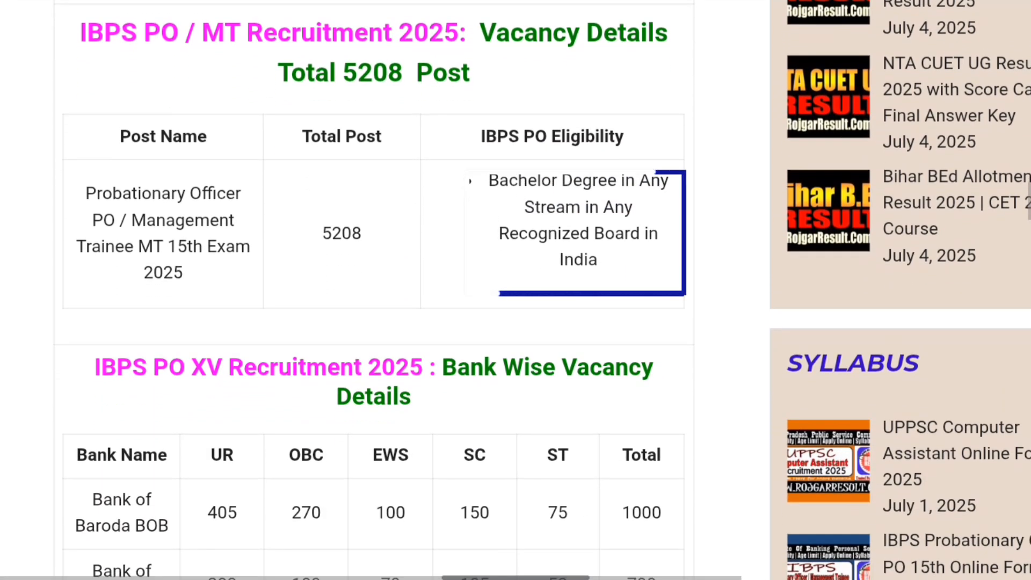
scroll(516, 291, "down", 3)
scroll(516, 290, "down", 4)
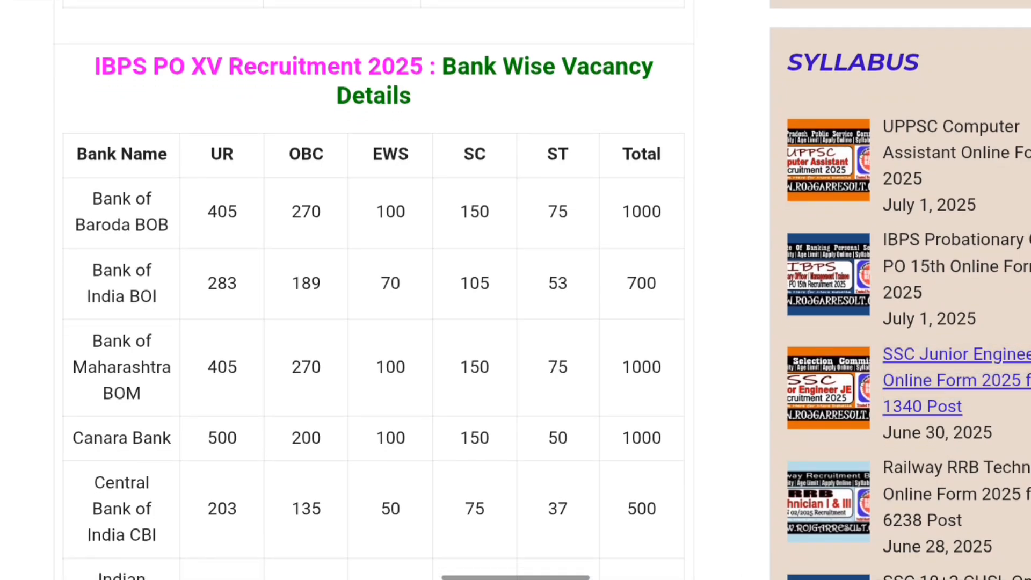
scroll(515, 290, "up", 2)
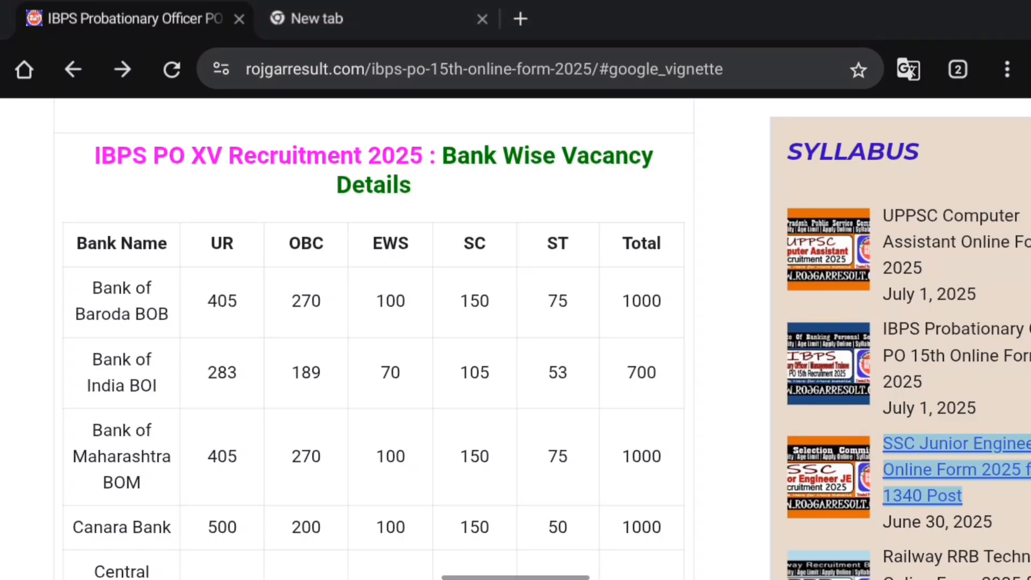
Step: Review the important dates (01/07/2025–21/07/2025) and application fees (850/- and 175/-)
scroll(515, 290, "down", 3)
scroll(516, 290, "down", 2)
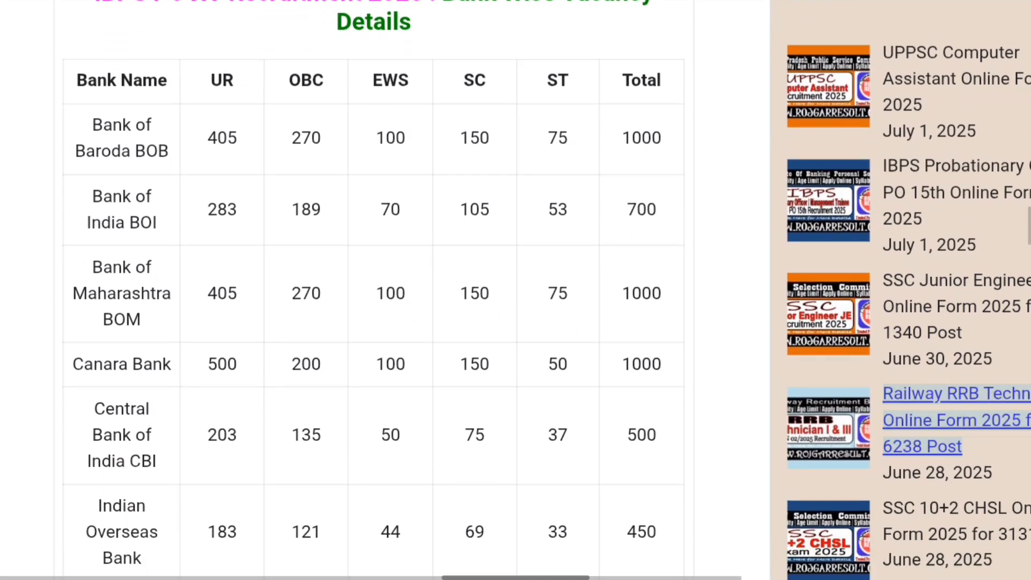
scroll(516, 290, "down", 1)
scroll(516, 290, "down", 3)
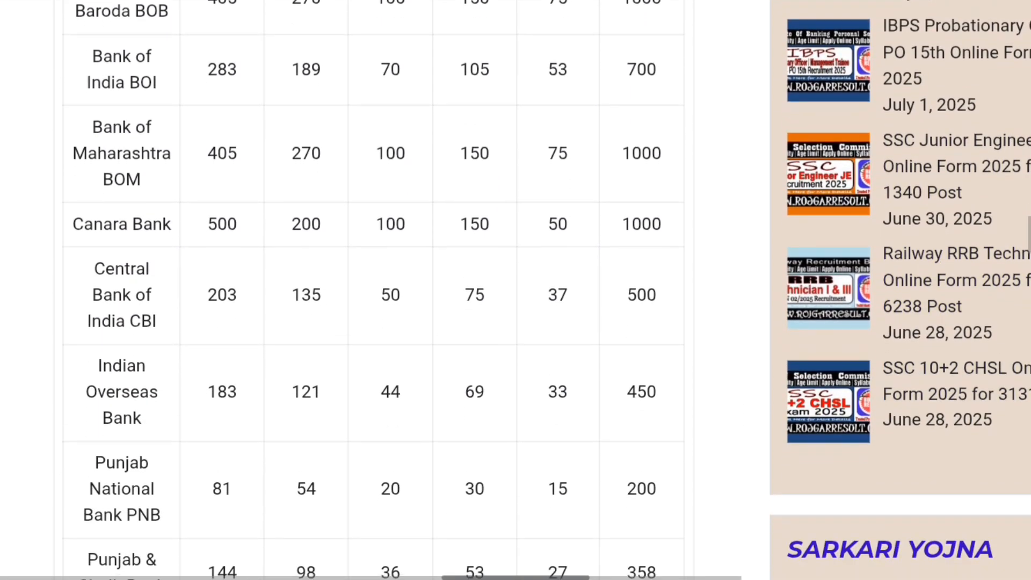
scroll(516, 290, "up", 7)
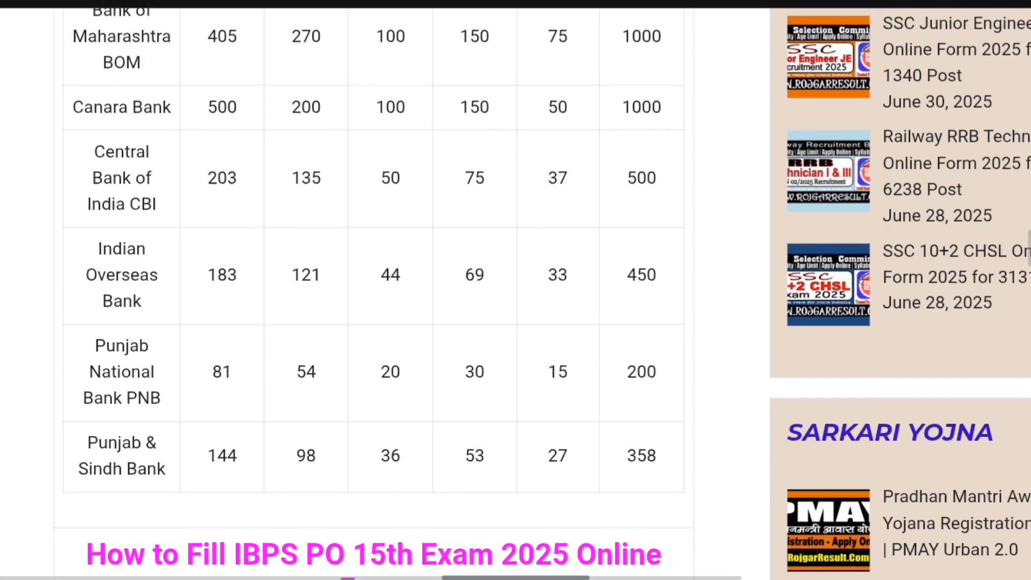
scroll(516, 376, "up", 8)
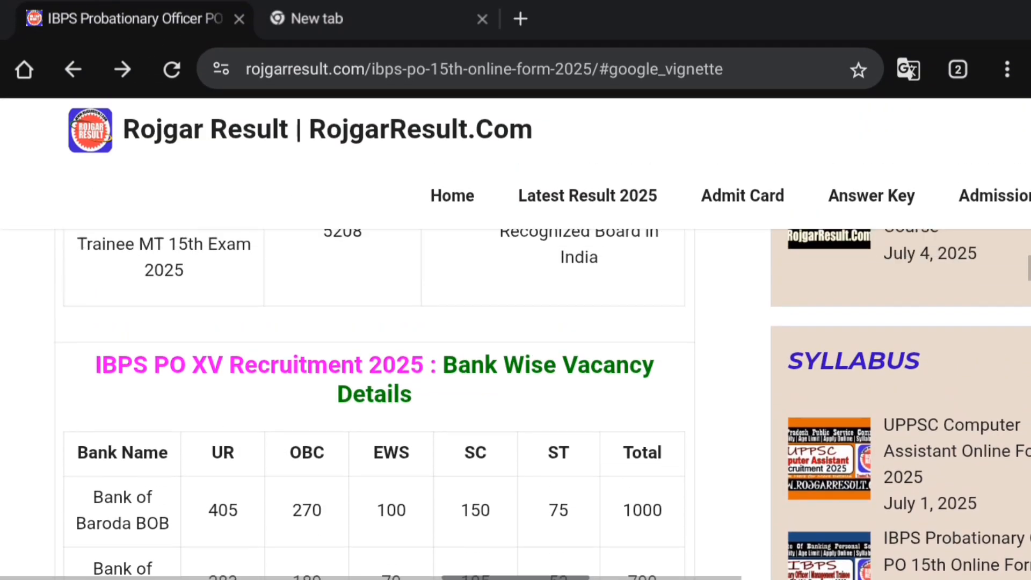
scroll(516, 376, "down", 2)
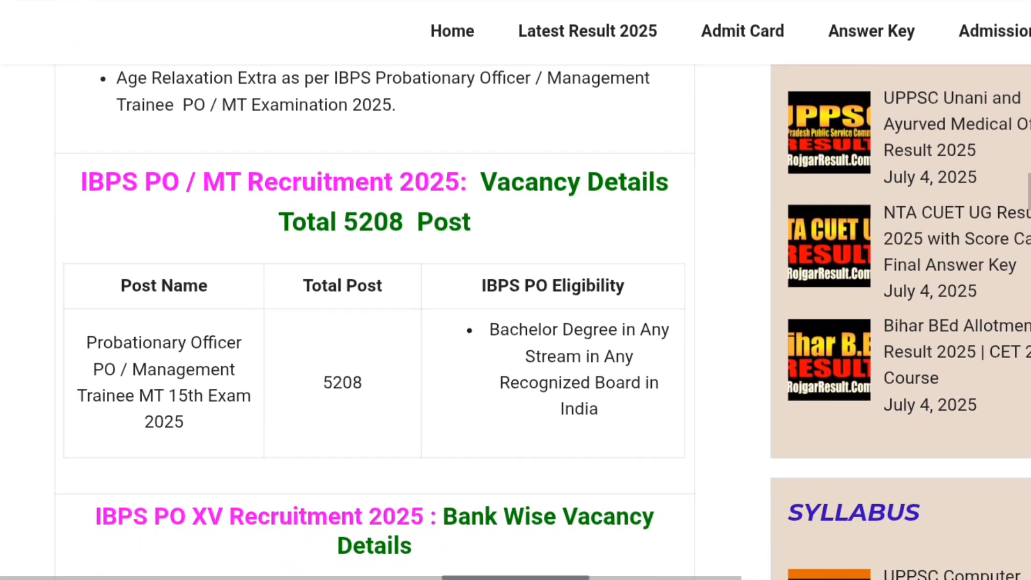
scroll(516, 376, "up", 6)
scroll(515, 376, "down", 2)
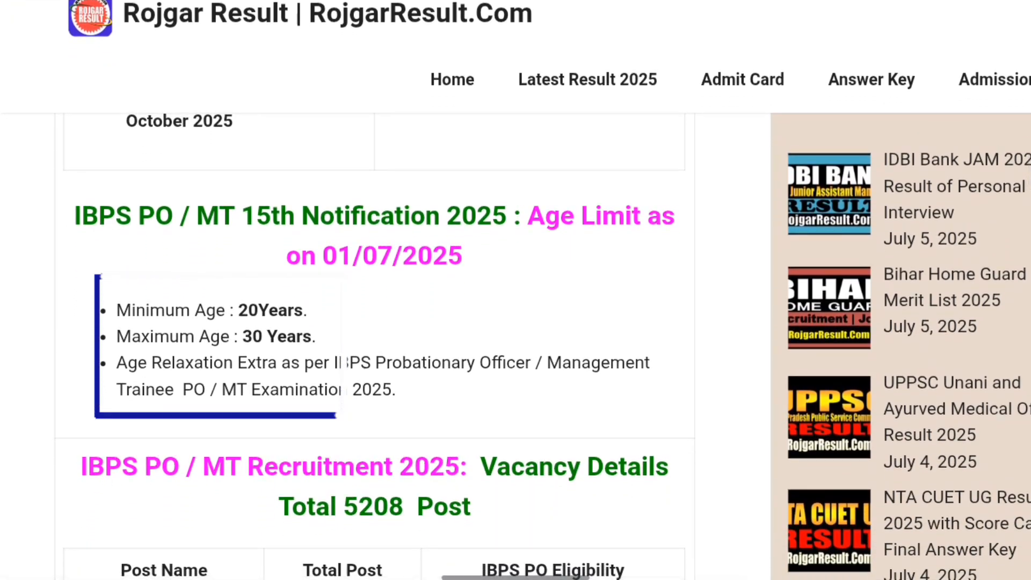
scroll(376, 323, "up", 8)
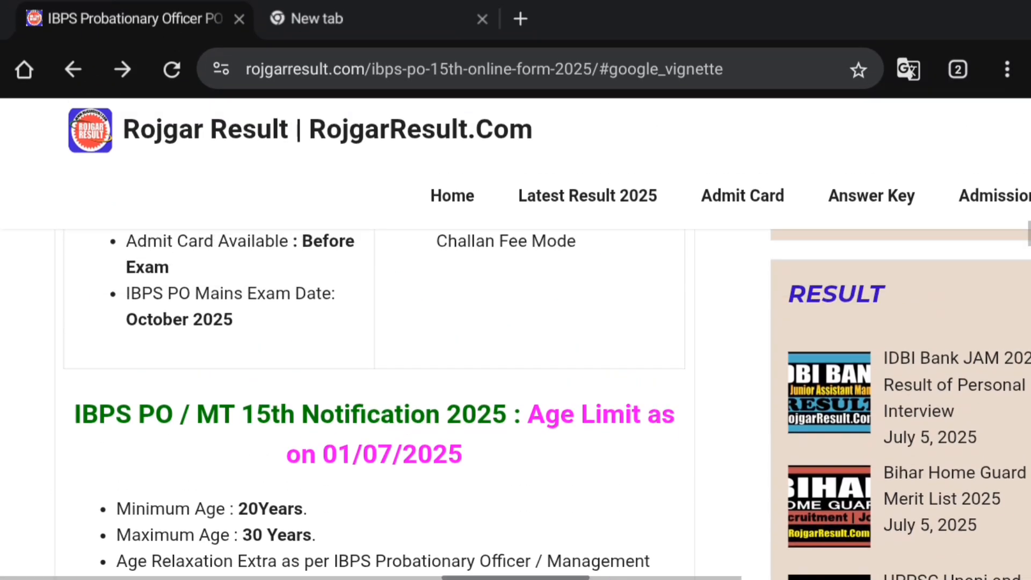
scroll(376, 322, "down", 1)
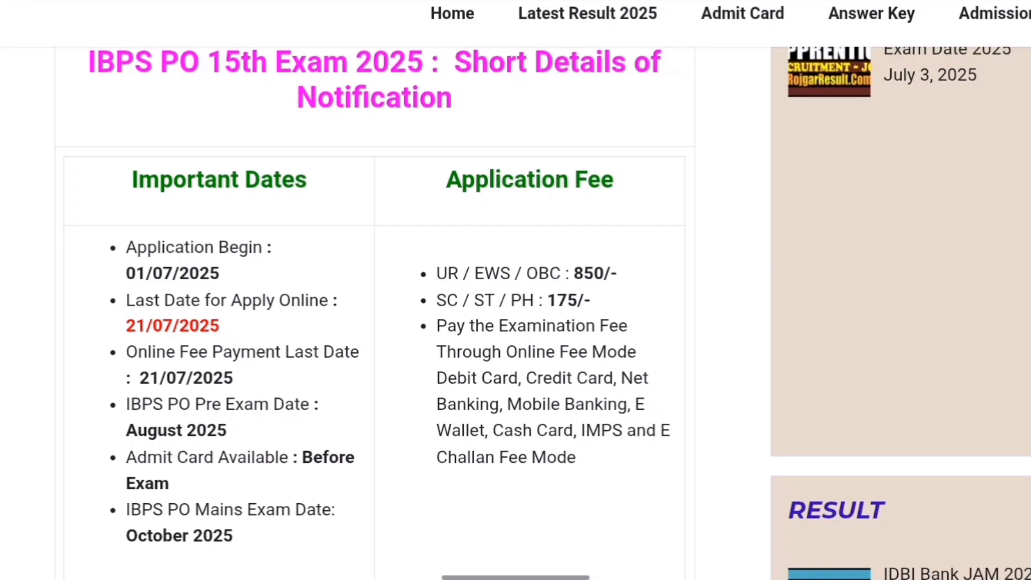
Step: Scroll to Some Useful Important Links to reach the Apply Online link for ibpsreg.ibps.in
scroll(516, 311, "down", 1)
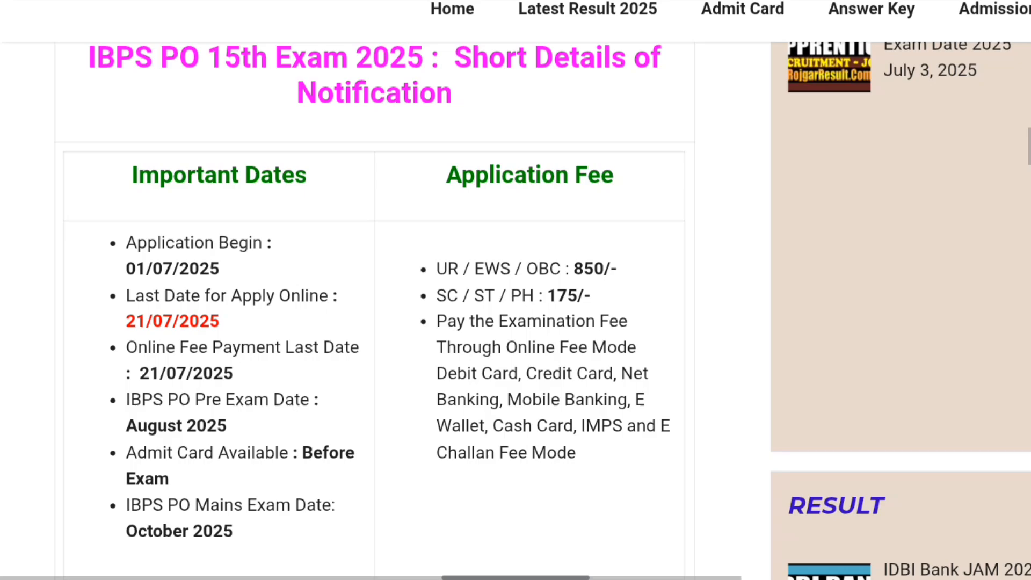
scroll(515, 290, "down", 15)
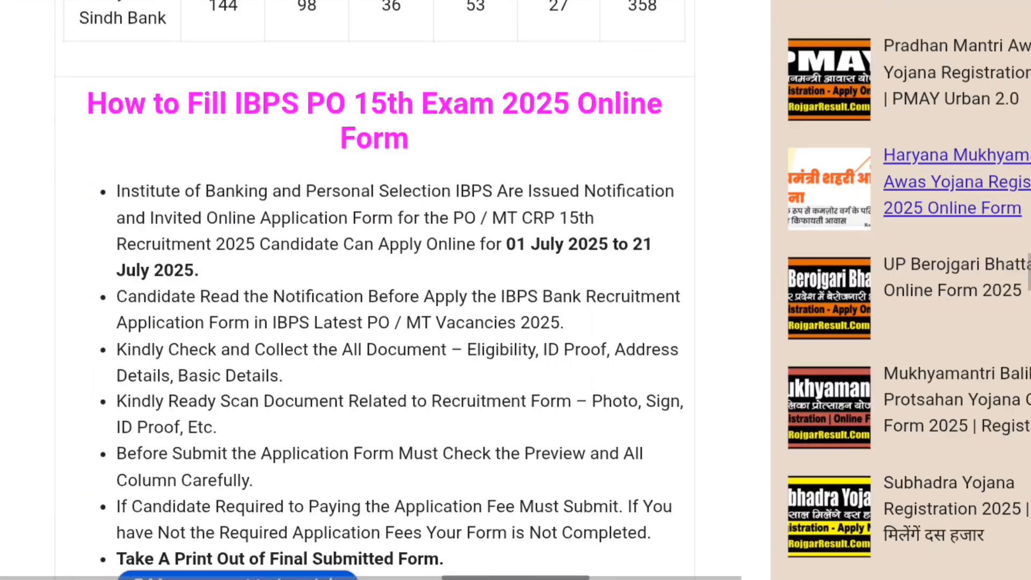
scroll(516, 290, "down", 15)
scroll(515, 291, "up", 2)
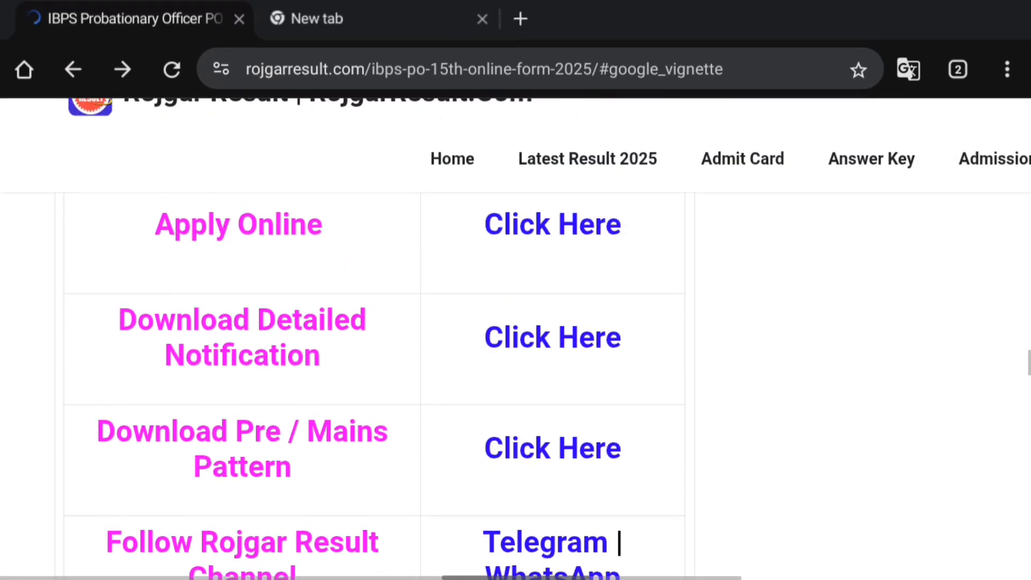
scroll(516, 322, "up", 3)
scroll(516, 322, "down", 1)
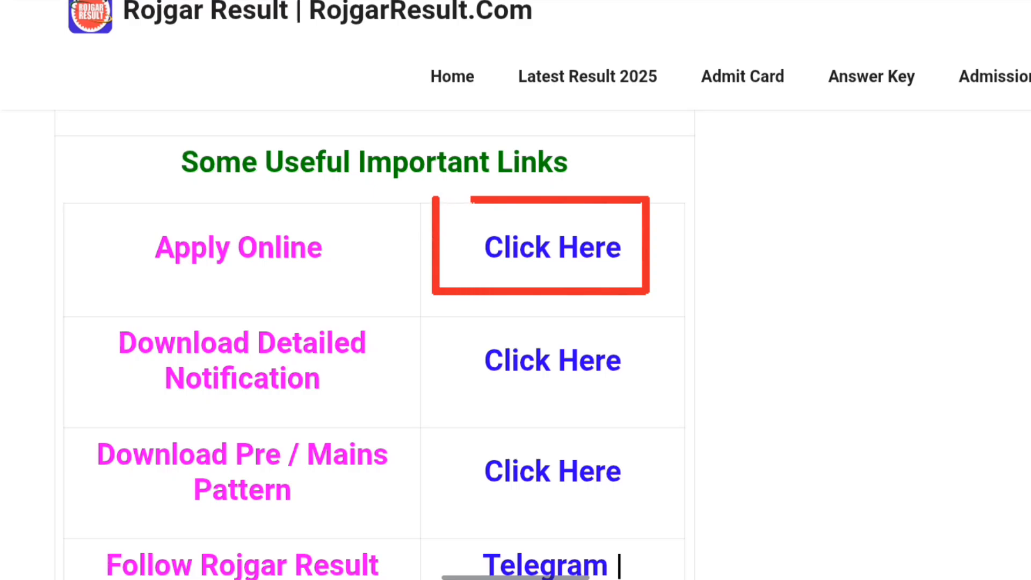
scroll(375, 290, "down", 3)
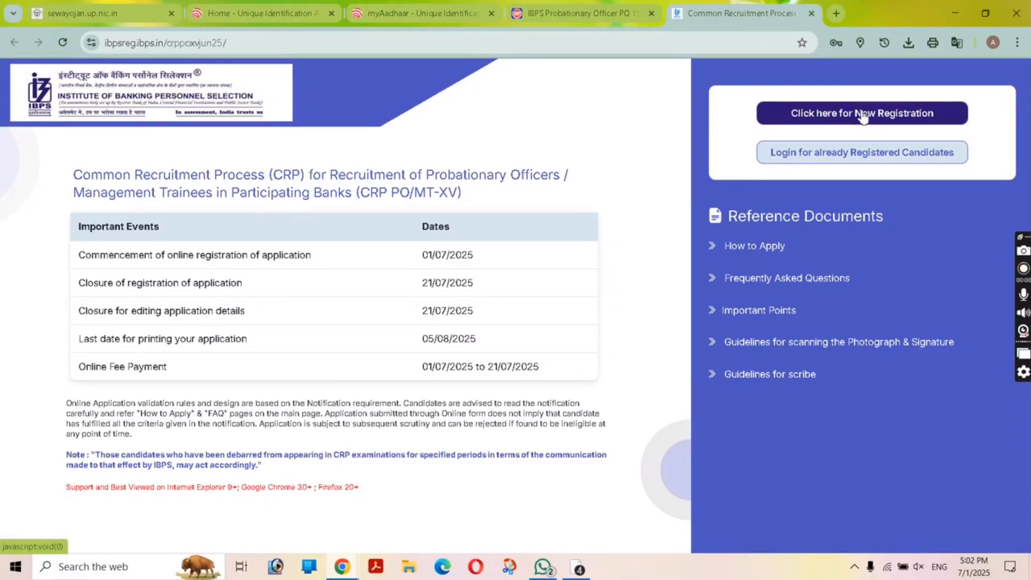
Step: Start a new candidate registration and scroll to the Basic Information form
left_click(863, 114)
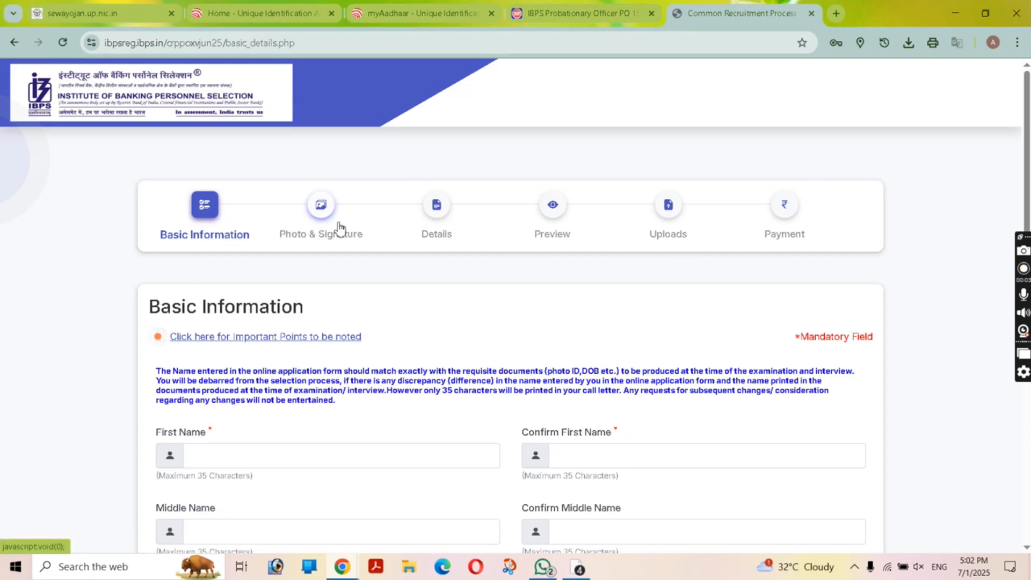
scroll(440, 266, "down", 3)
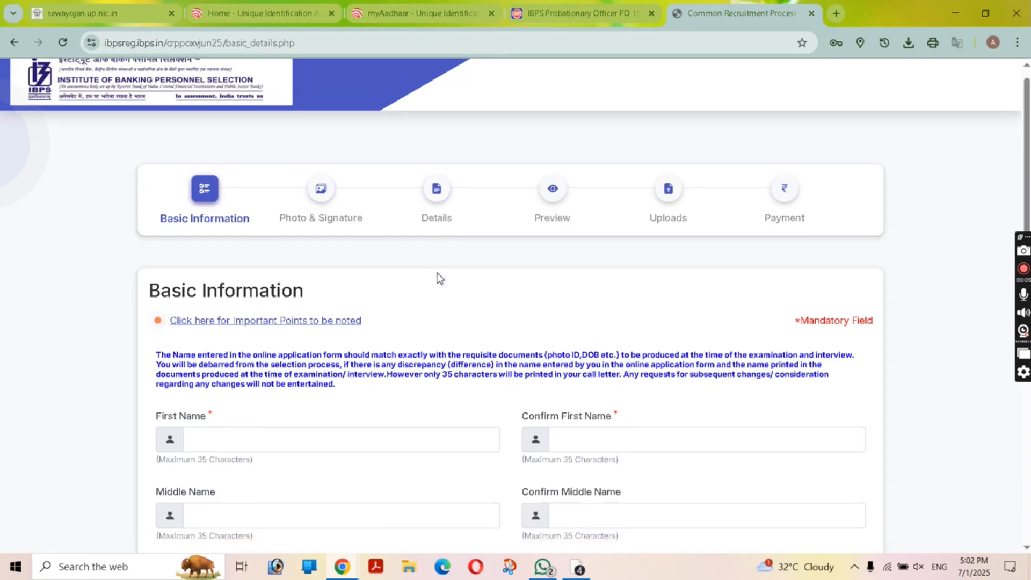
scroll(408, 280, "down", 4)
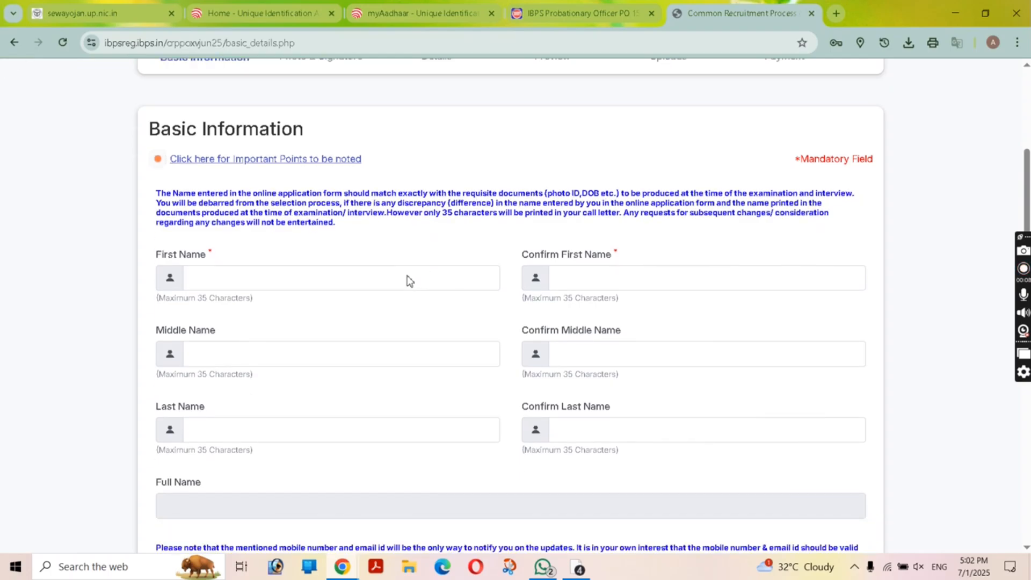
scroll(408, 281, "up", 4)
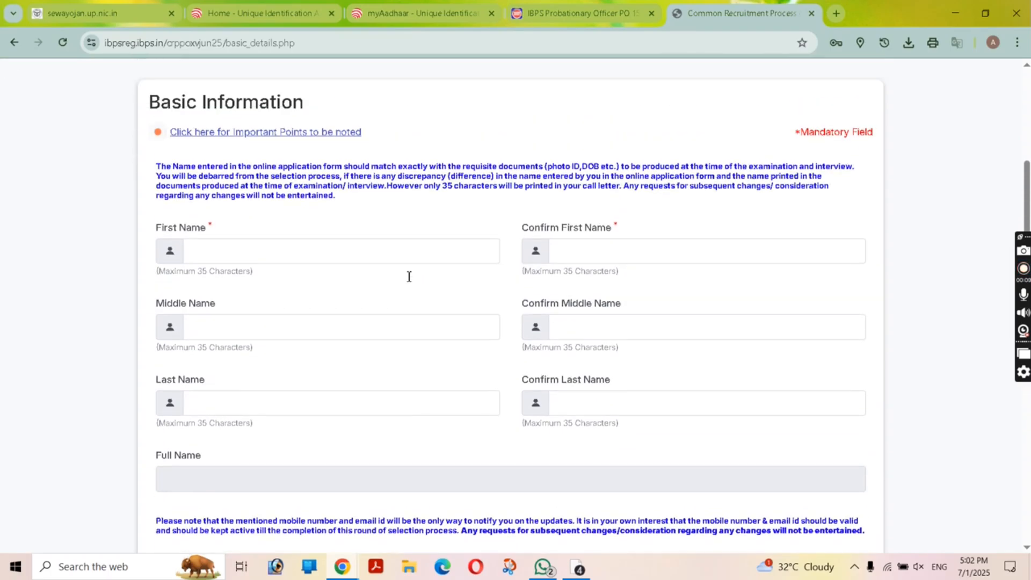
scroll(409, 280, "down", 1)
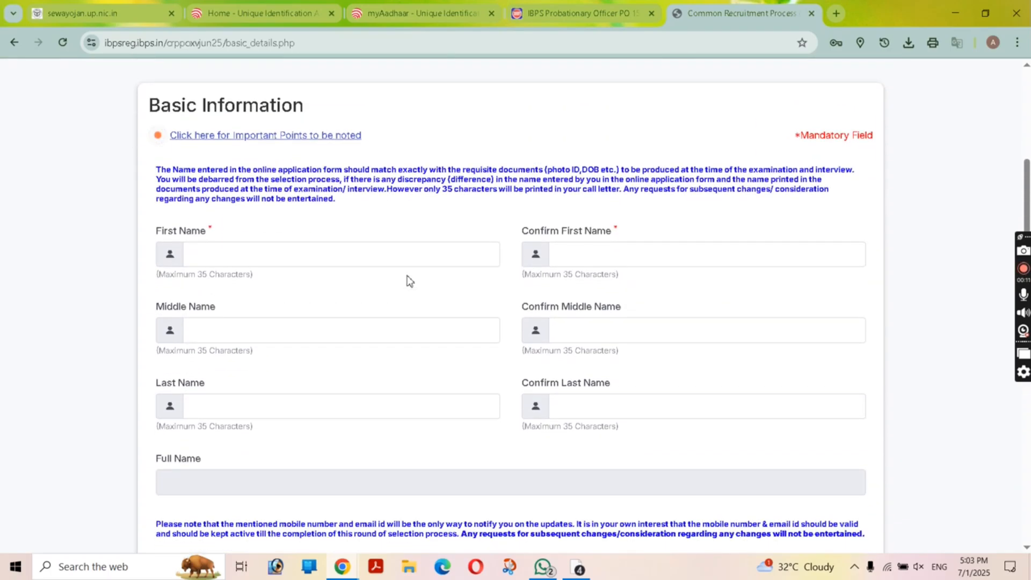
Step: Enter the candidate's first name and its confirmation
left_click(365, 259)
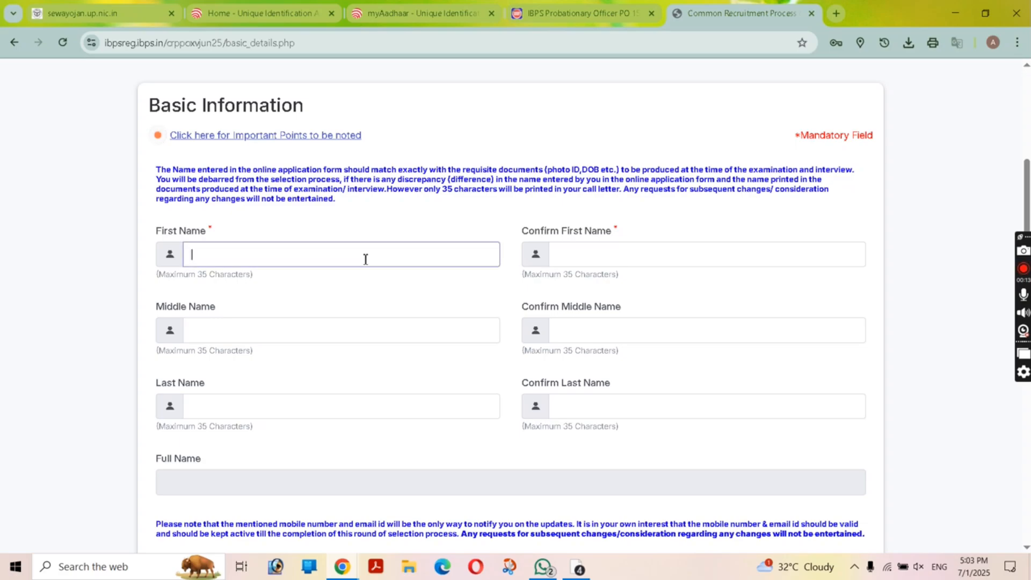
left_click(366, 260)
type("sh")
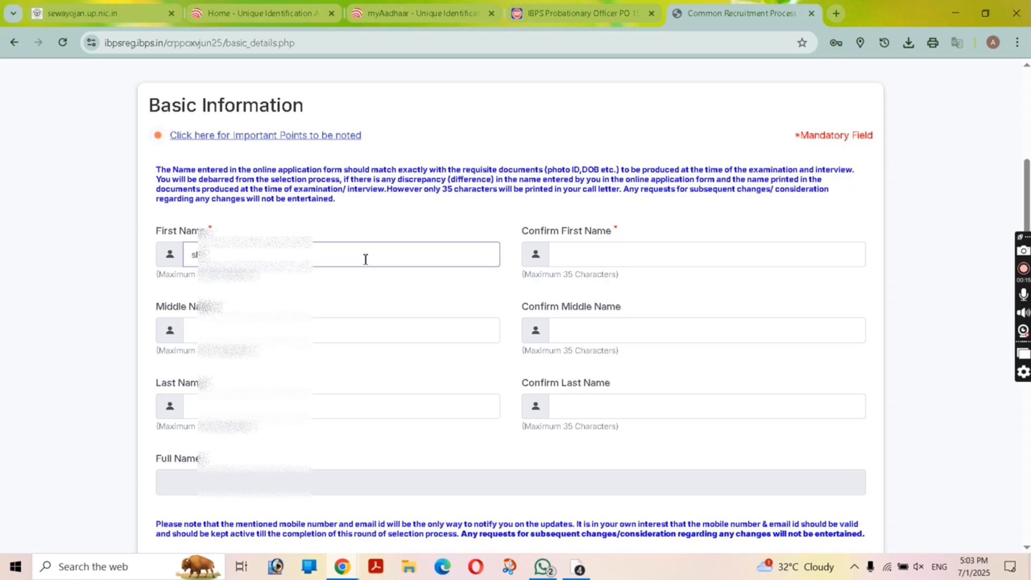
type("iv")
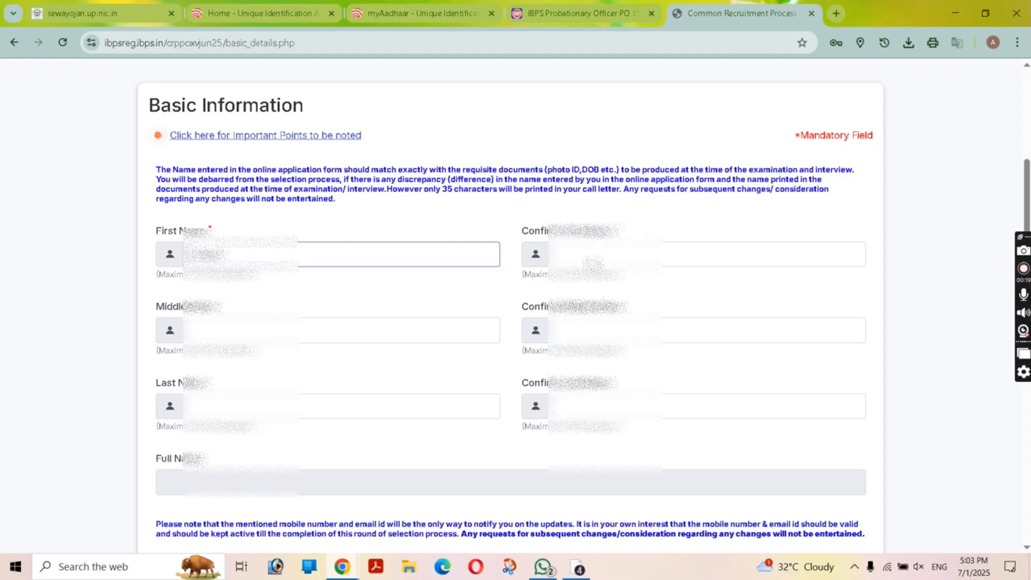
left_click(763, 254)
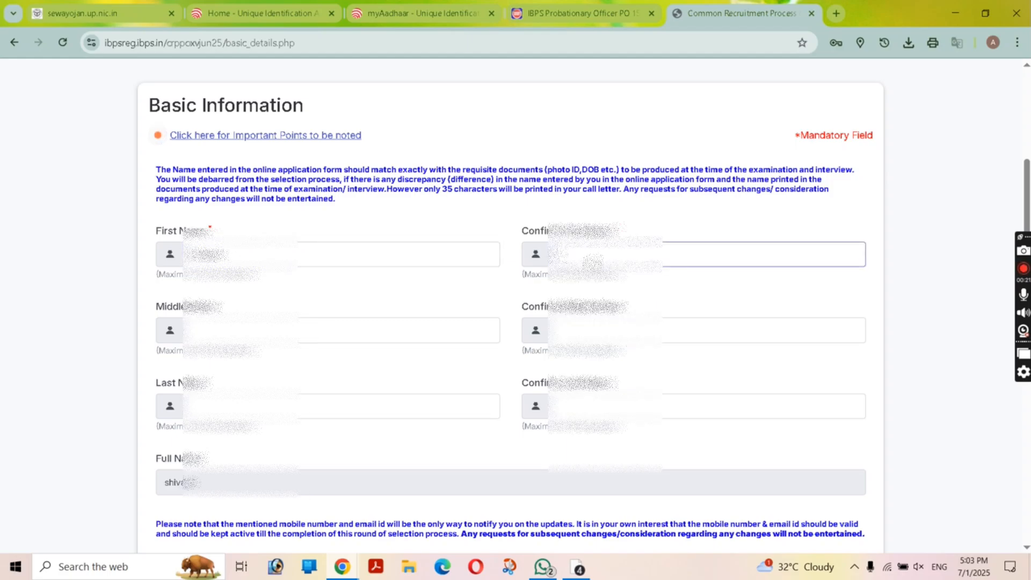
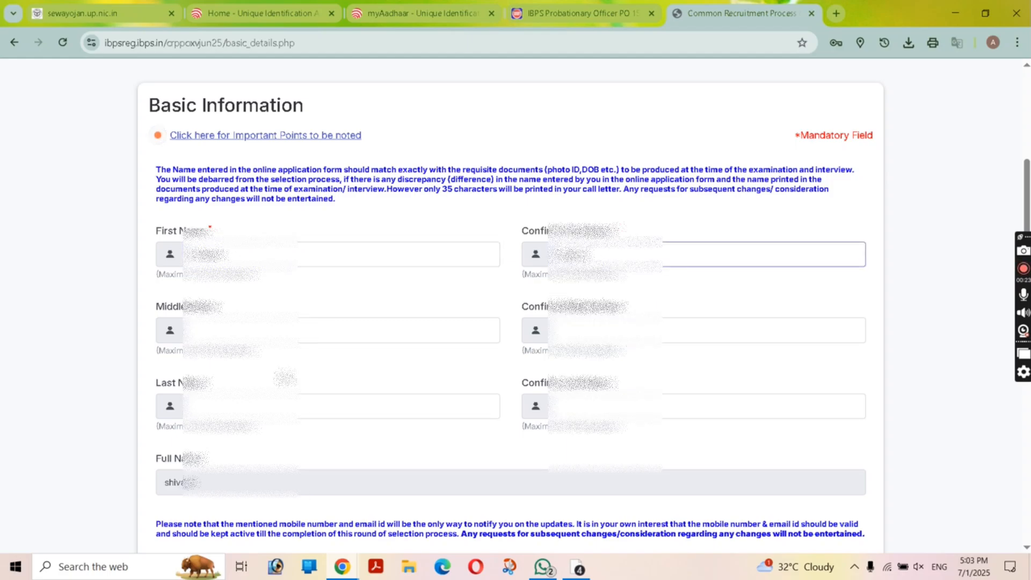
Step: Enter the candidate's last name and confirm it to complete the Full Name
left_click(287, 402)
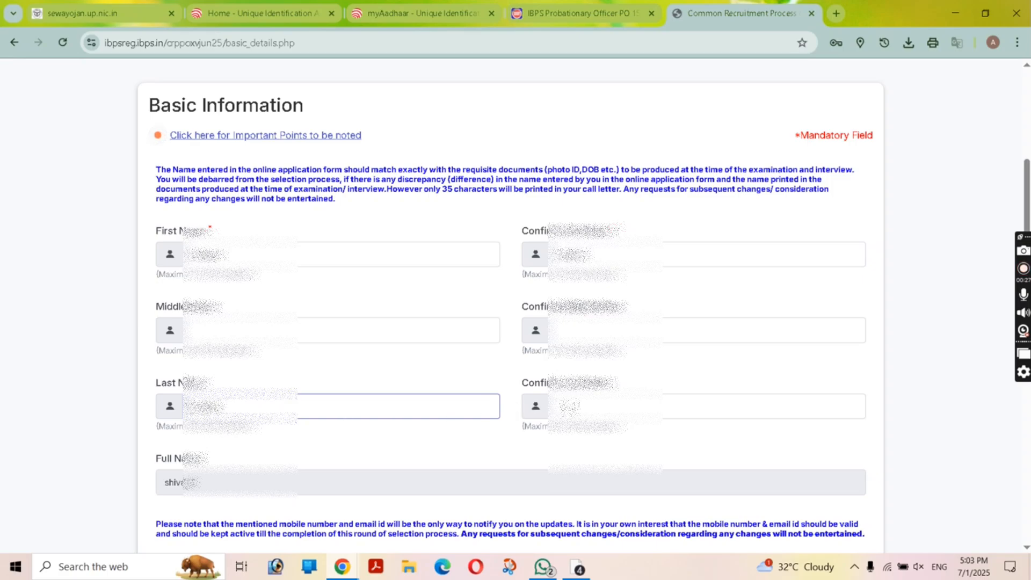
left_click(569, 407)
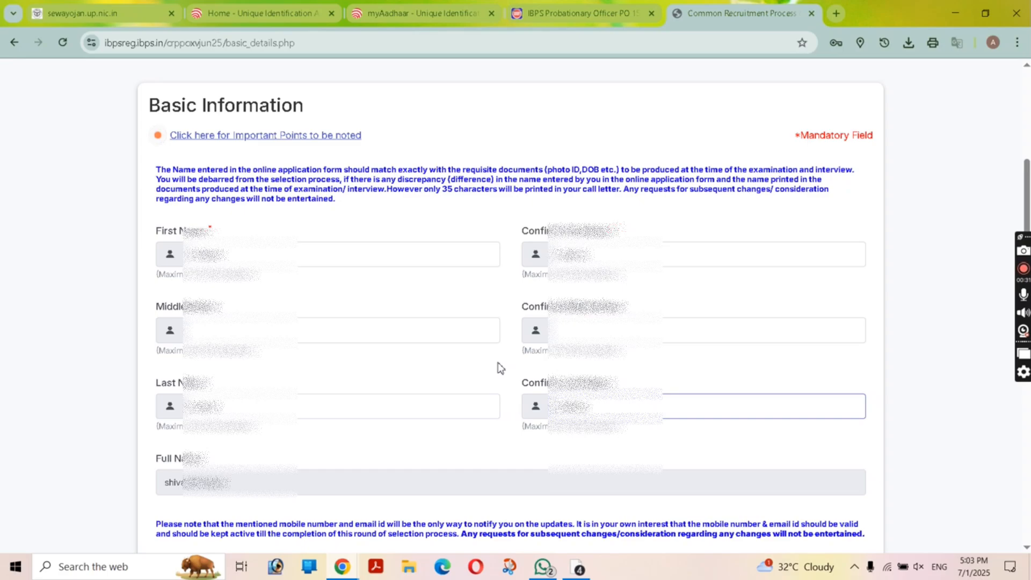
scroll(499, 368, "down", 6)
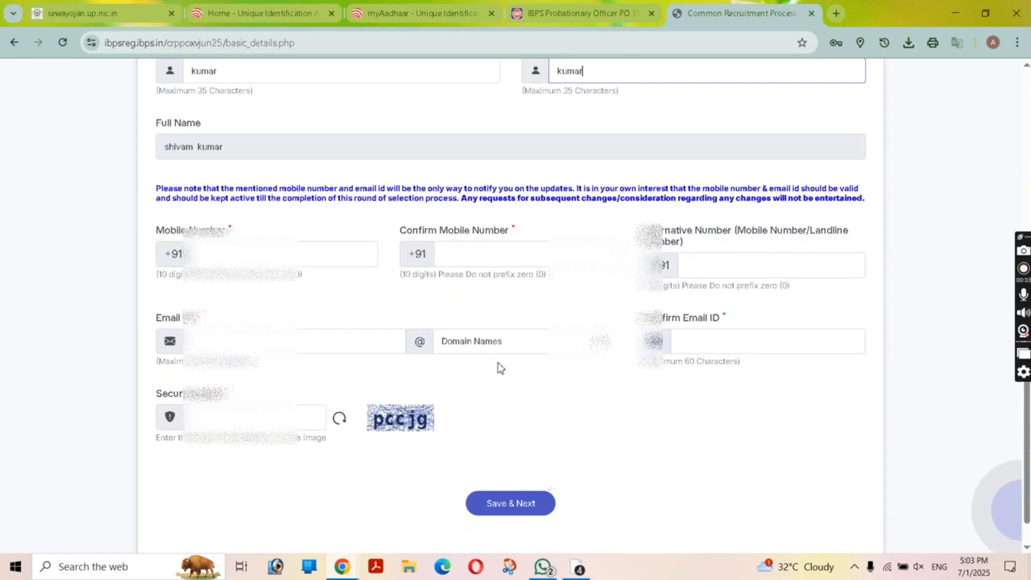
Step: Fill in the mobile number and a hotmail.com e-mail address with its confirmation
left_click(314, 213)
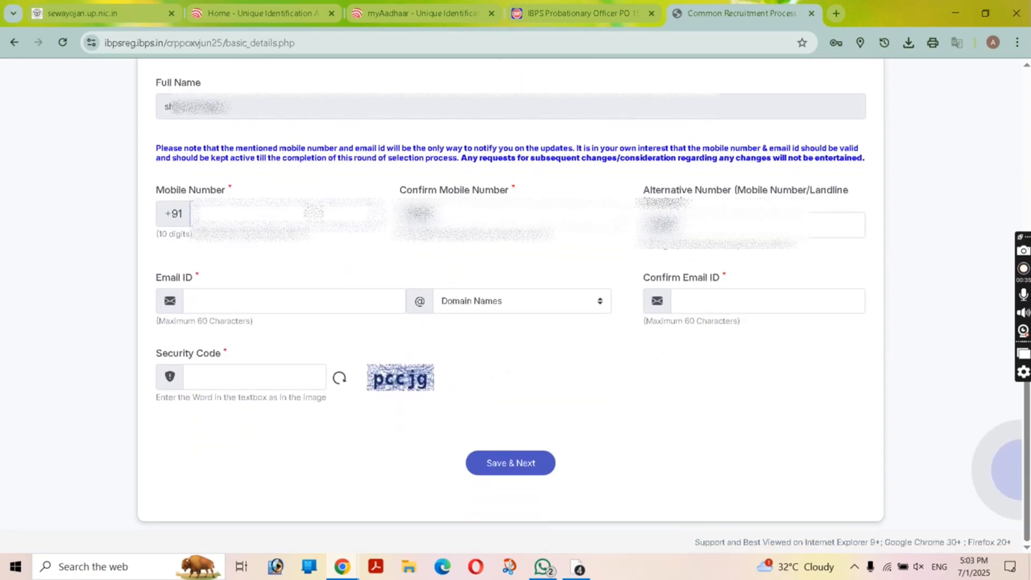
type("98765")
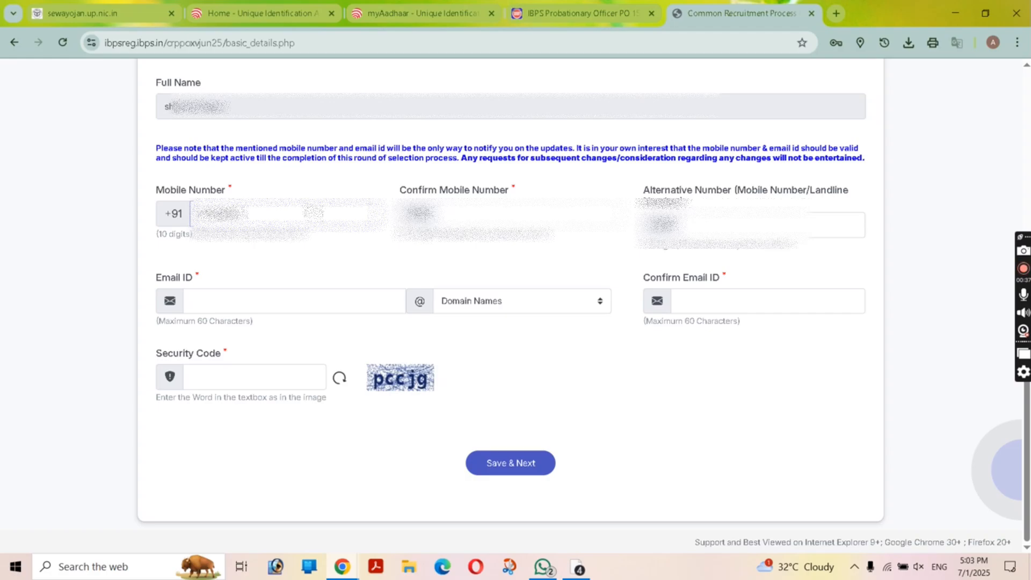
type("43210")
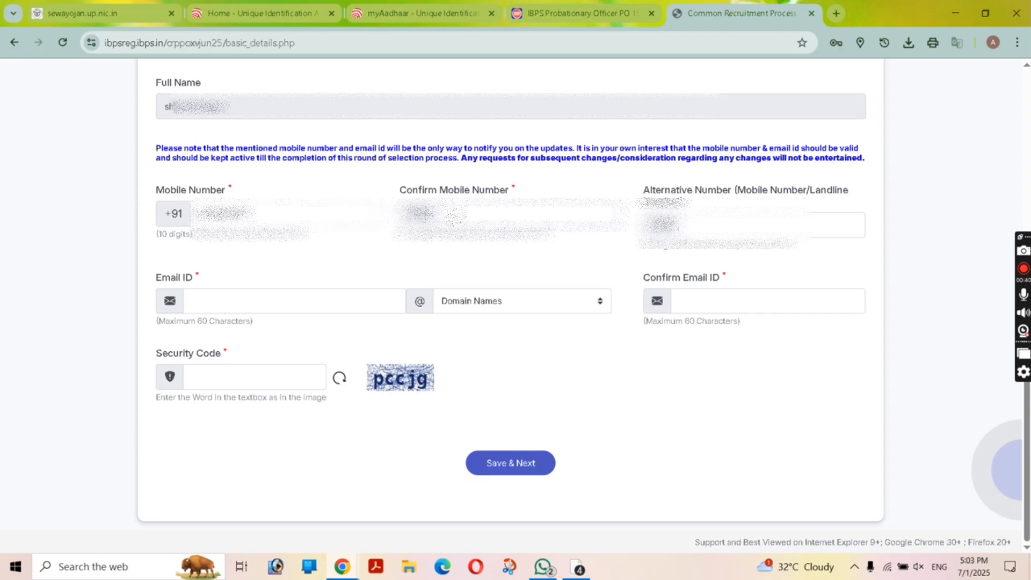
type("43210")
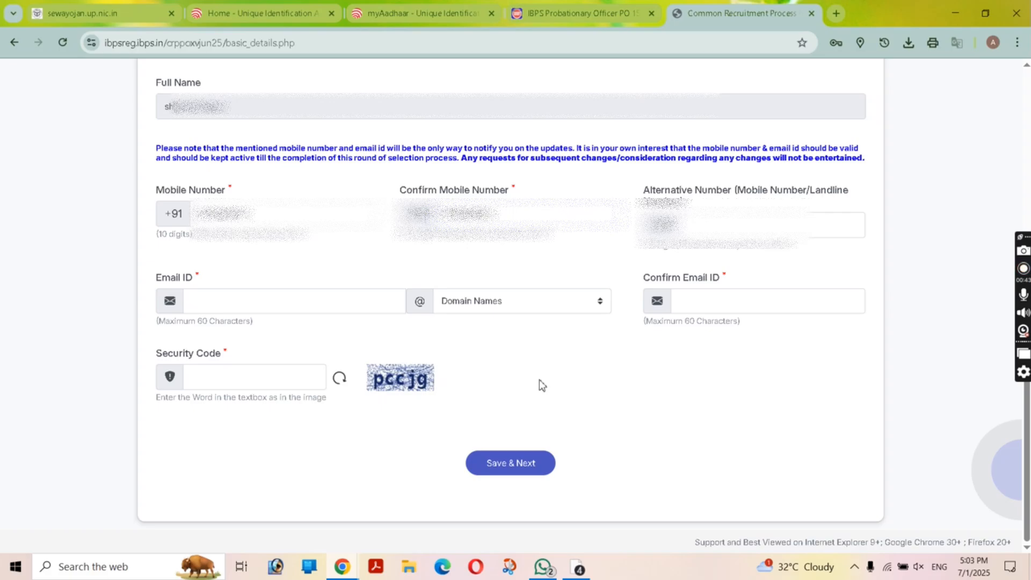
left_click(359, 297)
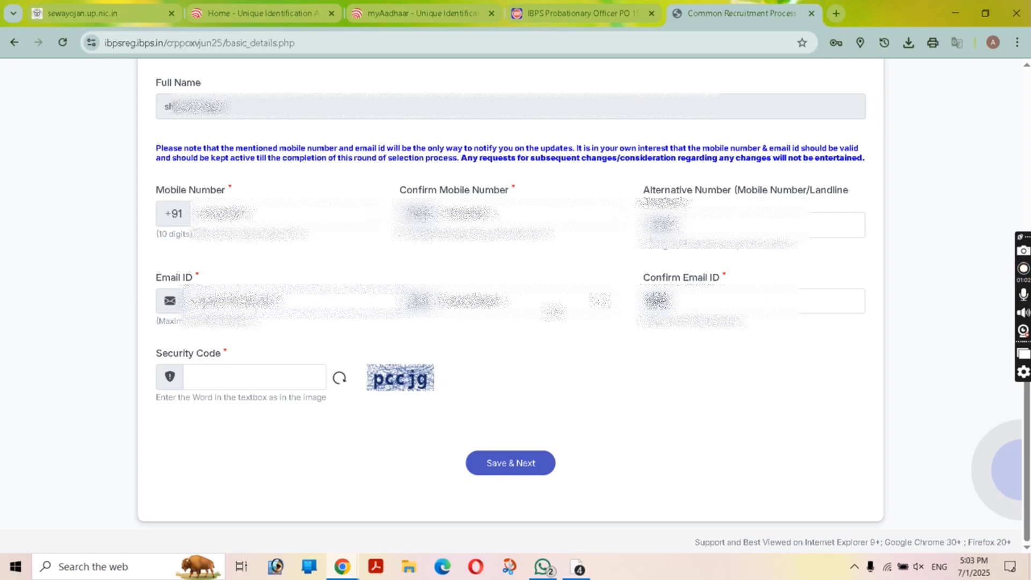
left_click(545, 304)
left_click(535, 370)
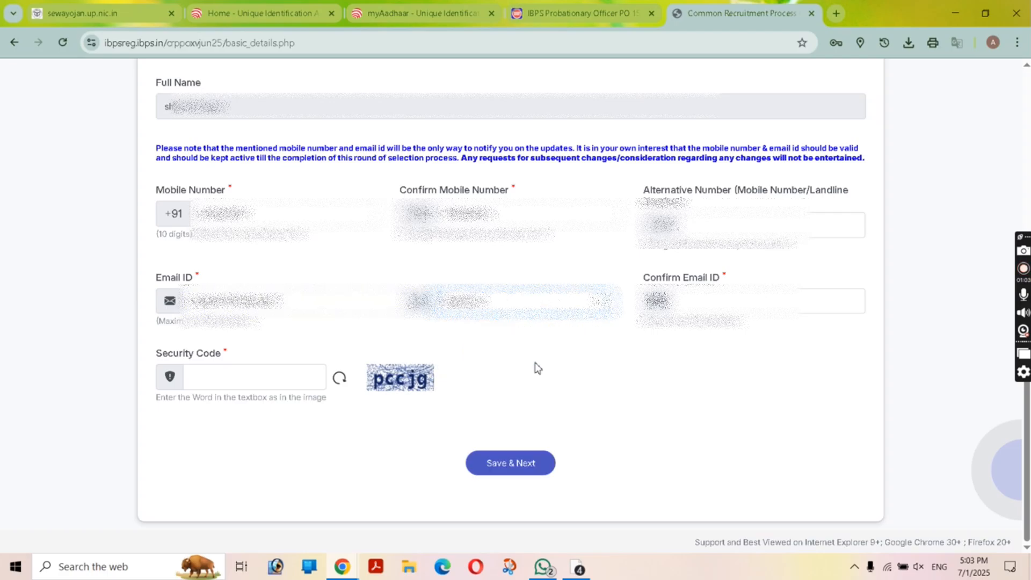
left_click(833, 301)
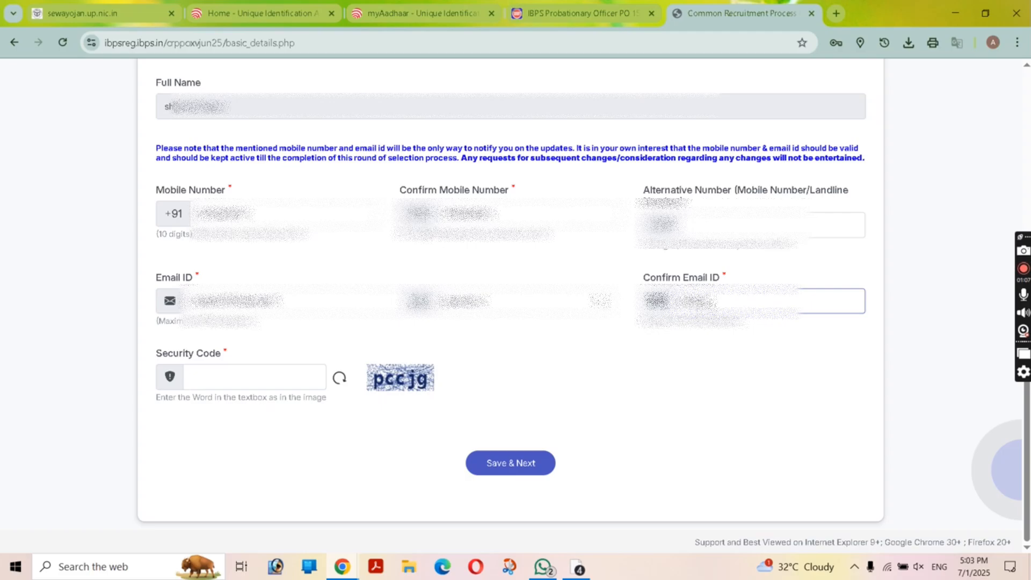
Step: Enter the security code and submit the basic details with Save & Next
left_click(283, 381)
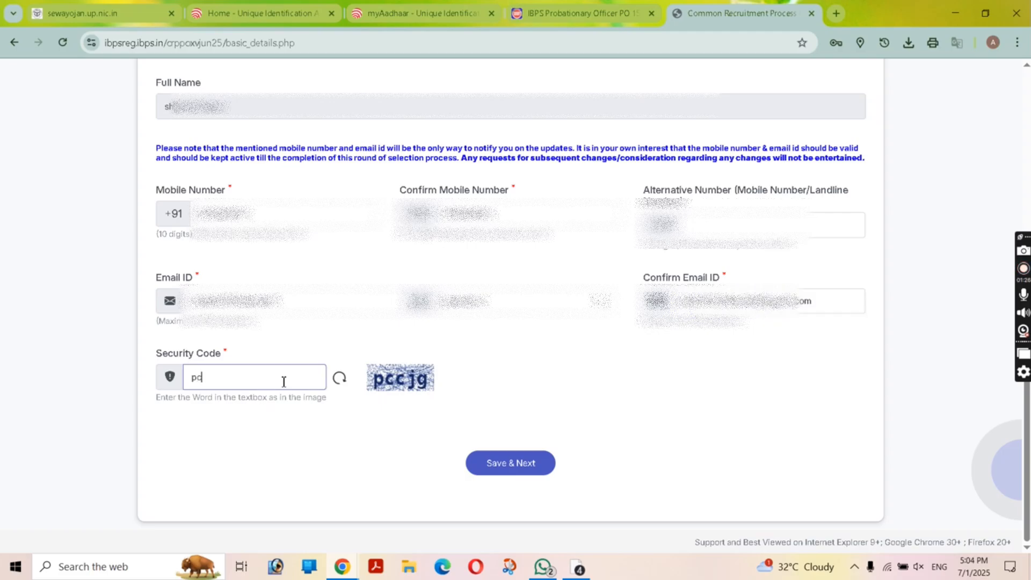
type("pcc")
type("jg")
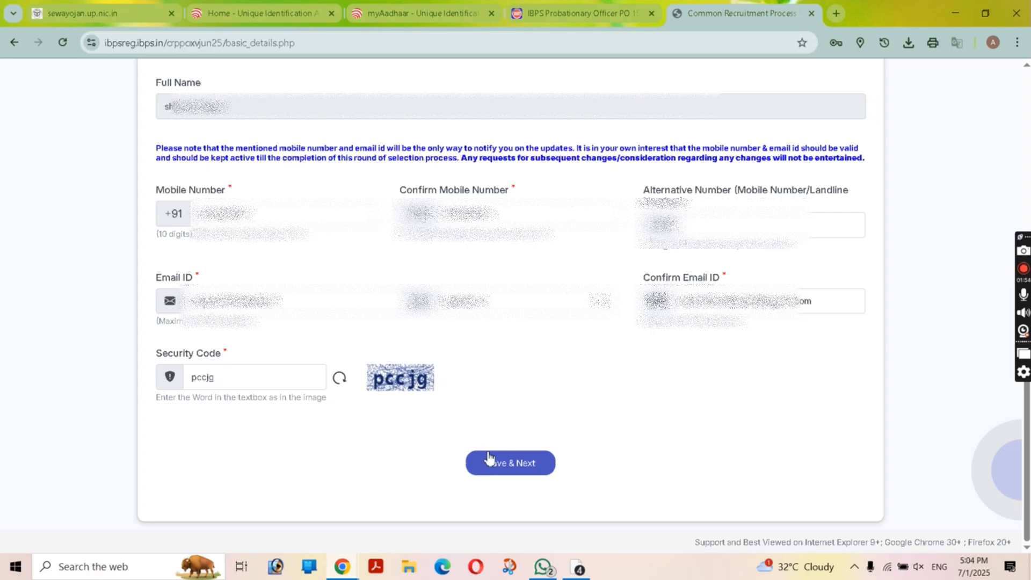
left_click(524, 474)
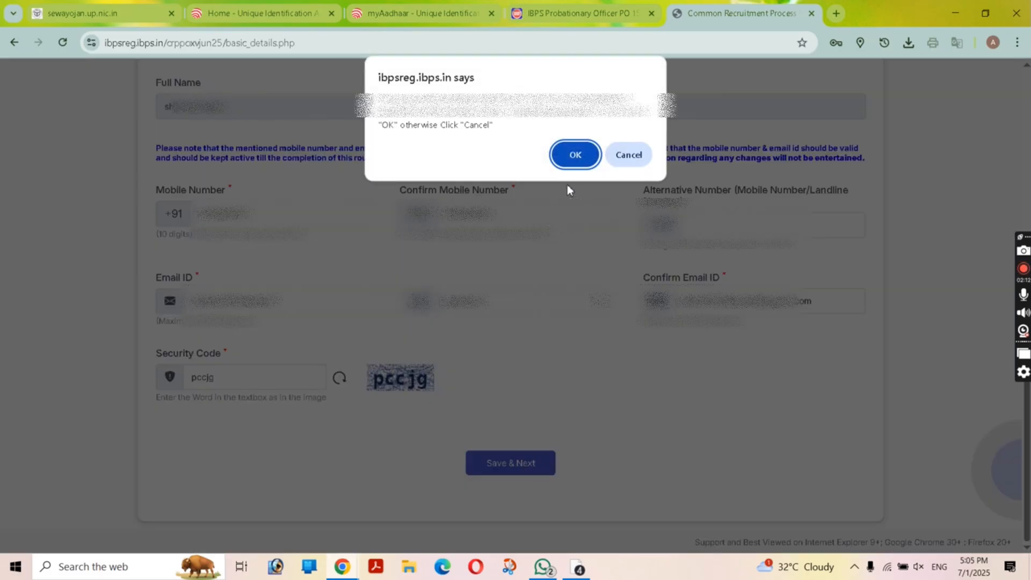
Step: Confirm the save and upload the candidate's photograph file
left_click(572, 155)
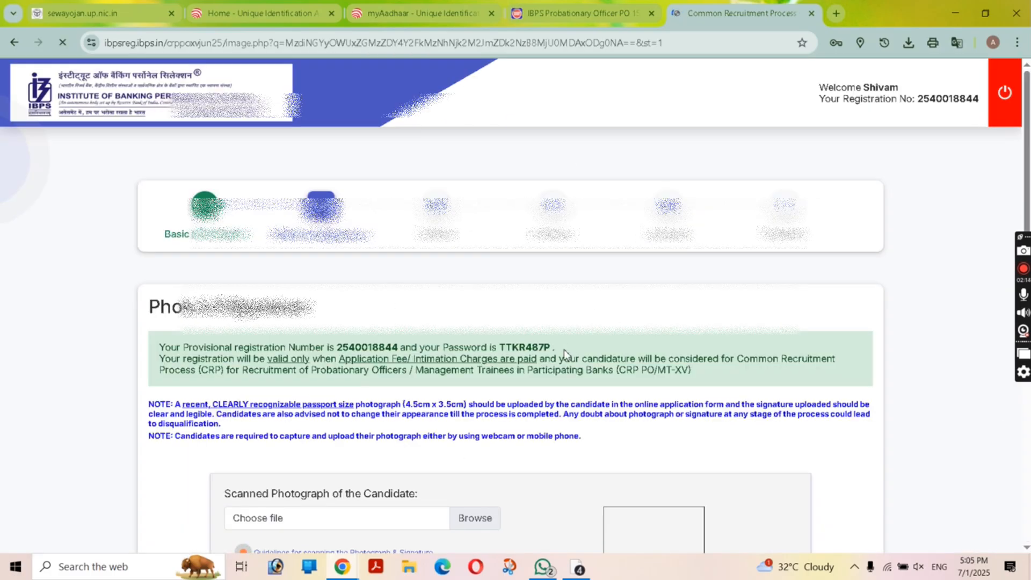
scroll(544, 374, "down", 6)
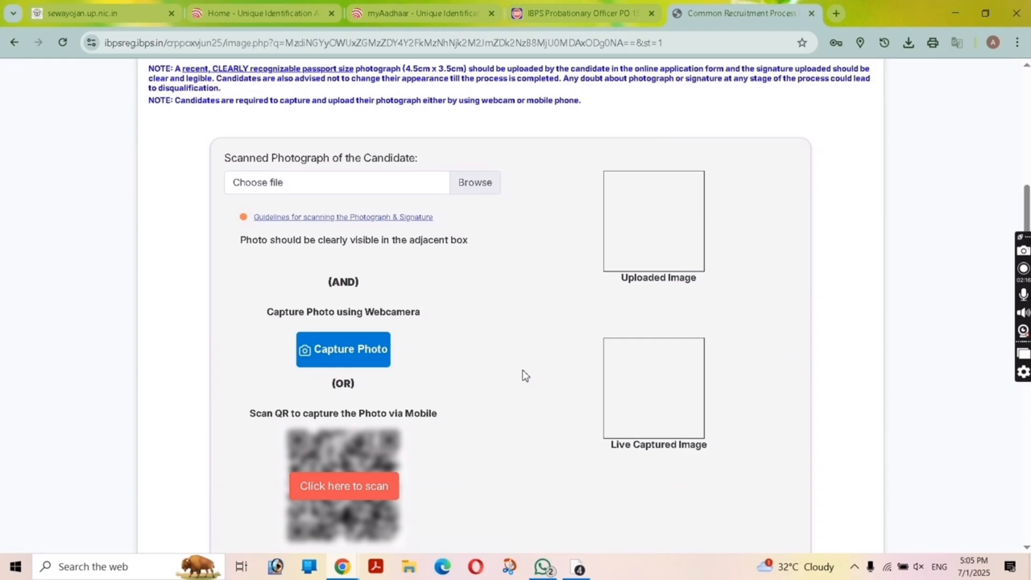
left_click(485, 191)
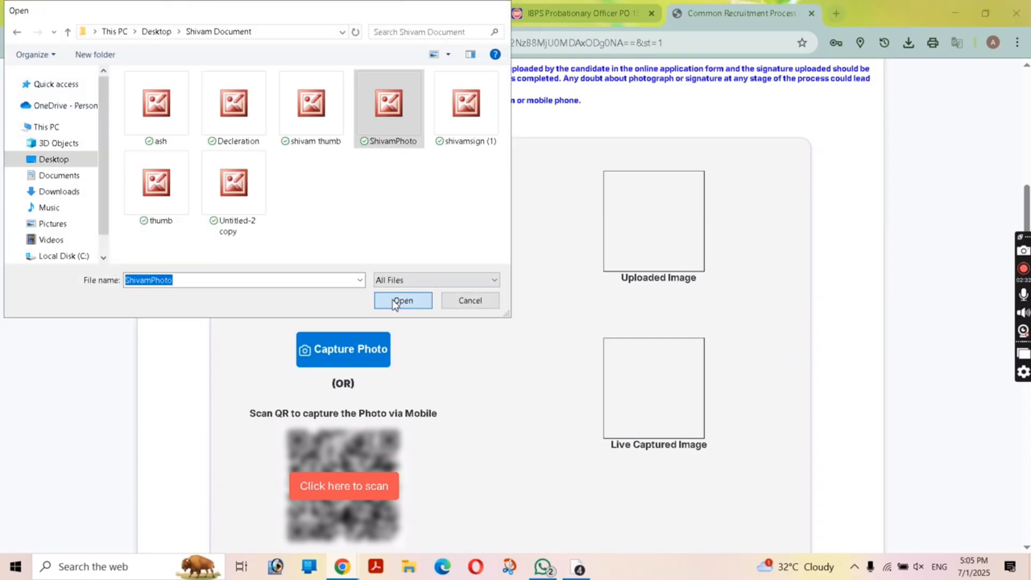
left_click(402, 300)
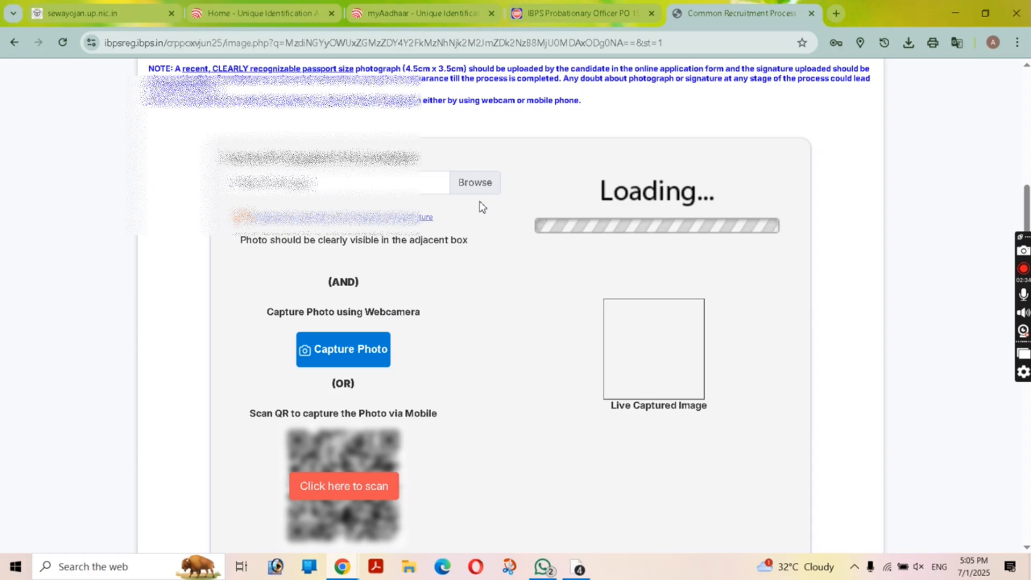
Step: Capture a live photo with the webcam after allowing camera access
left_click(350, 349)
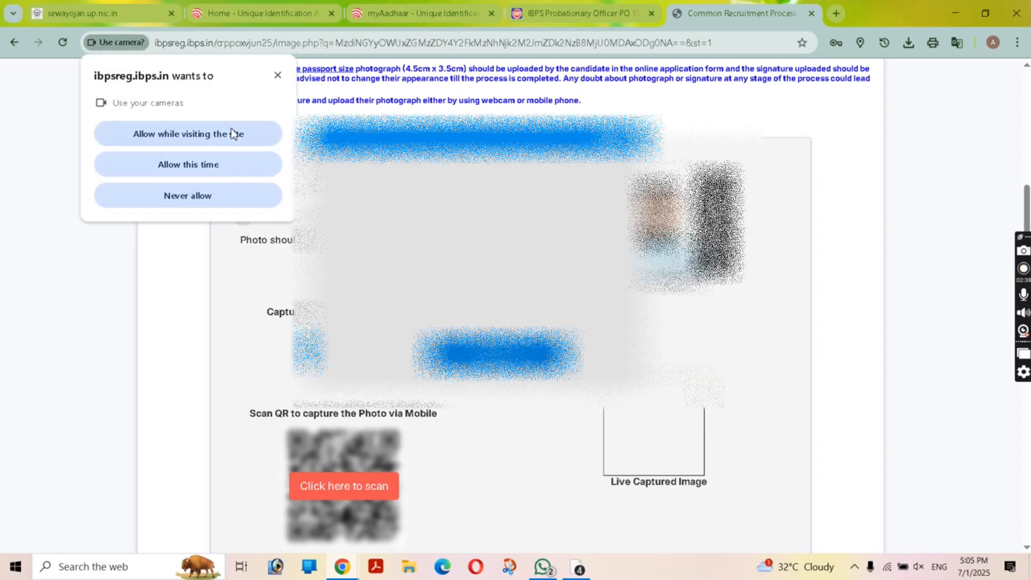
left_click(233, 134)
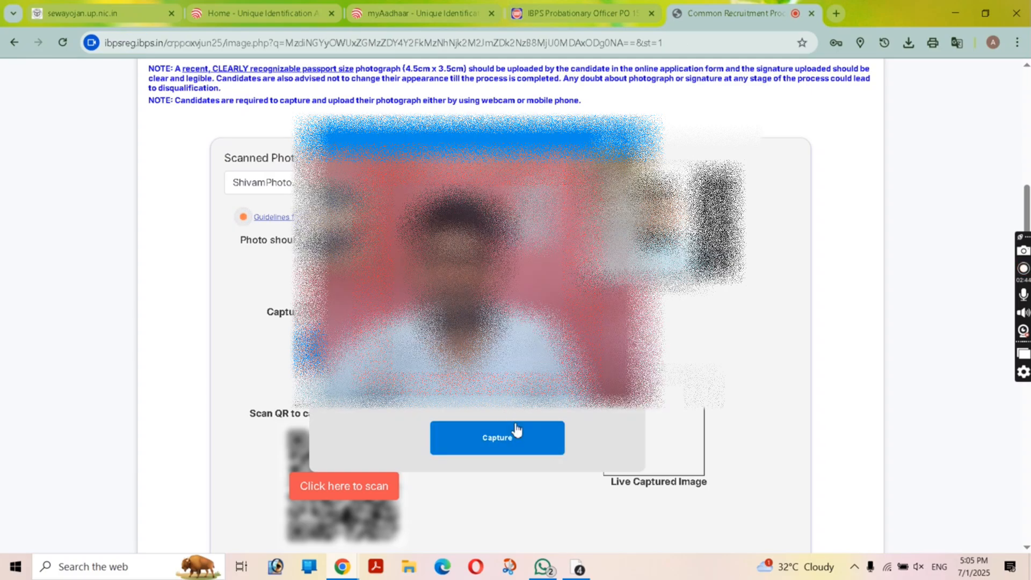
left_click(490, 444)
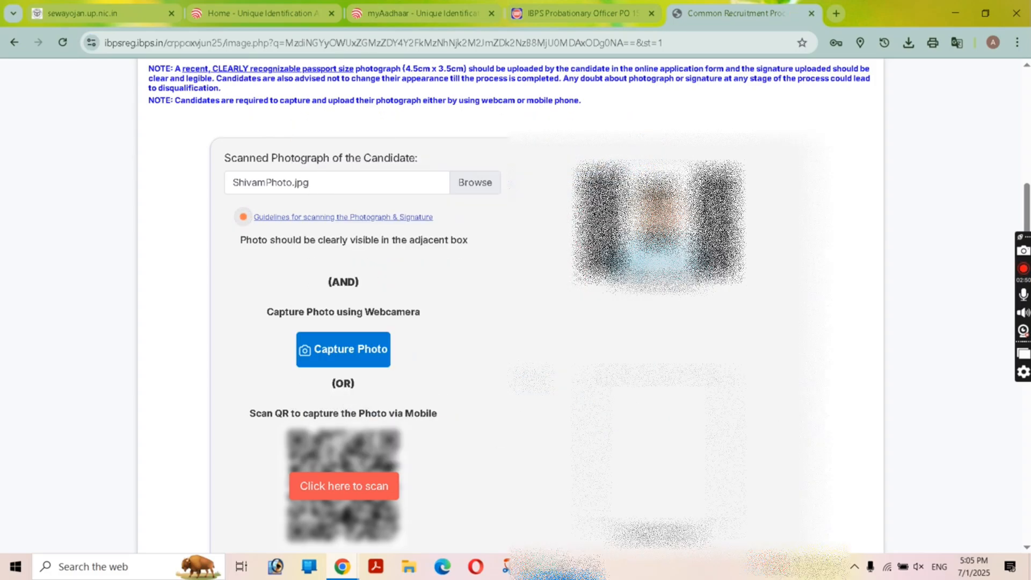
scroll(554, 367, "down", 3)
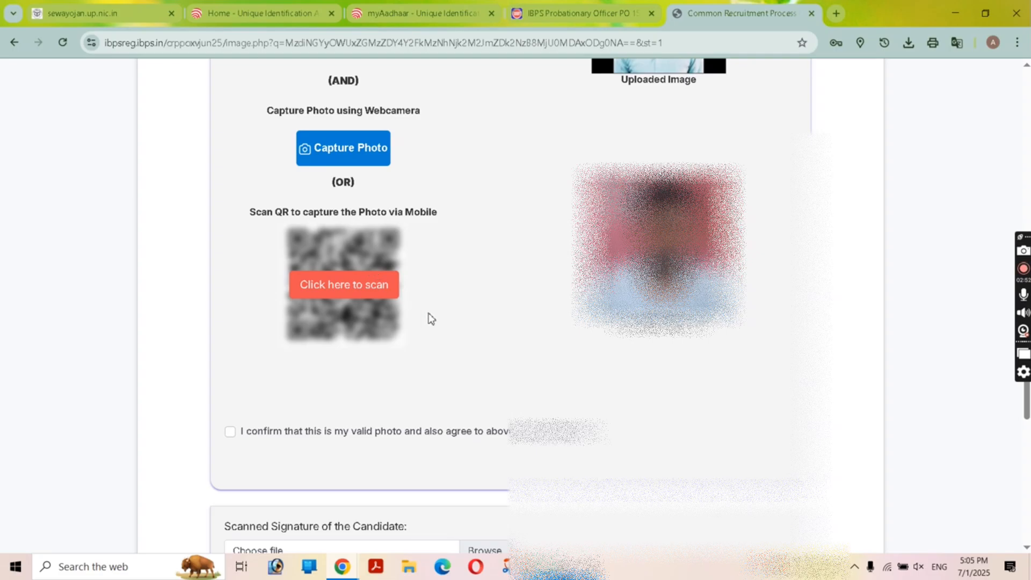
scroll(429, 318, "down", 4)
Step: Confirm the photo is valid, upload signature sign.jpeg, and proceed to Basic Details
left_click(229, 163)
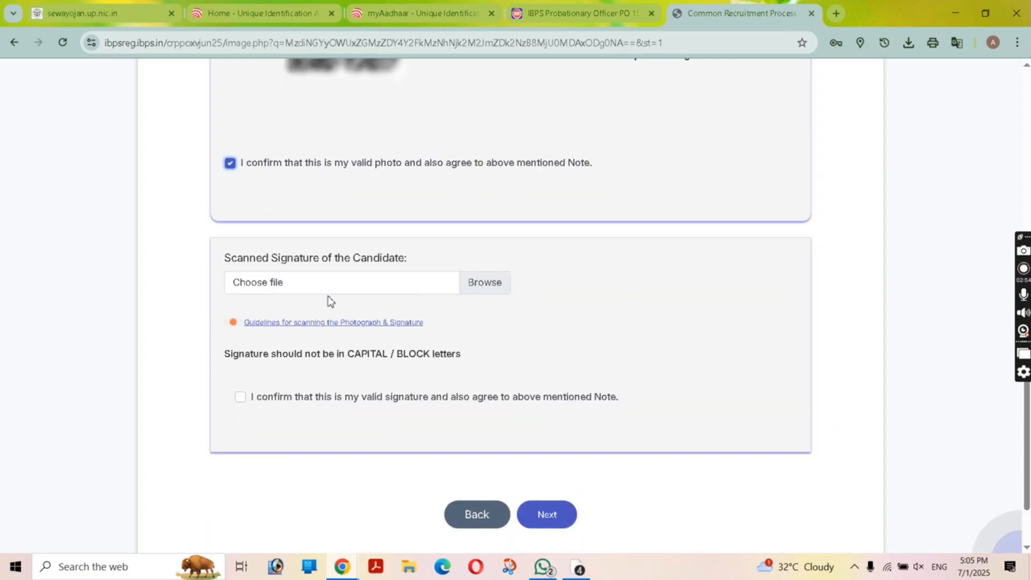
left_click(398, 287)
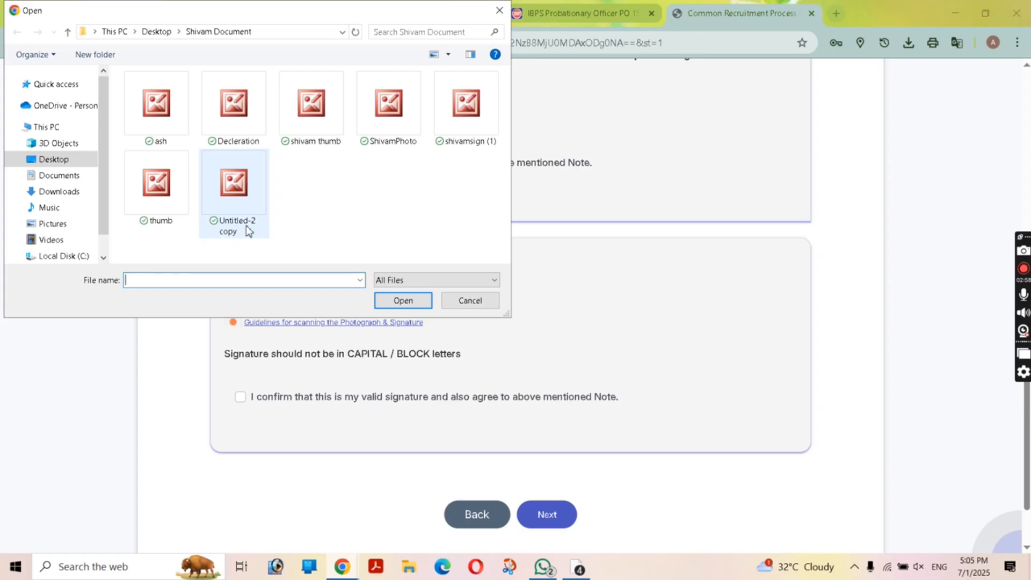
left_click(447, 141)
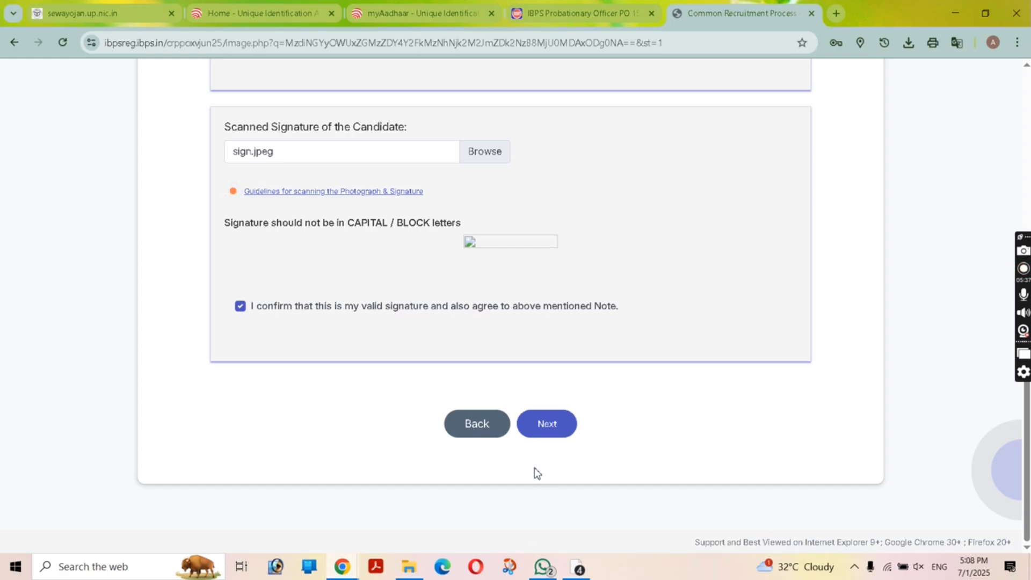
left_click(553, 425)
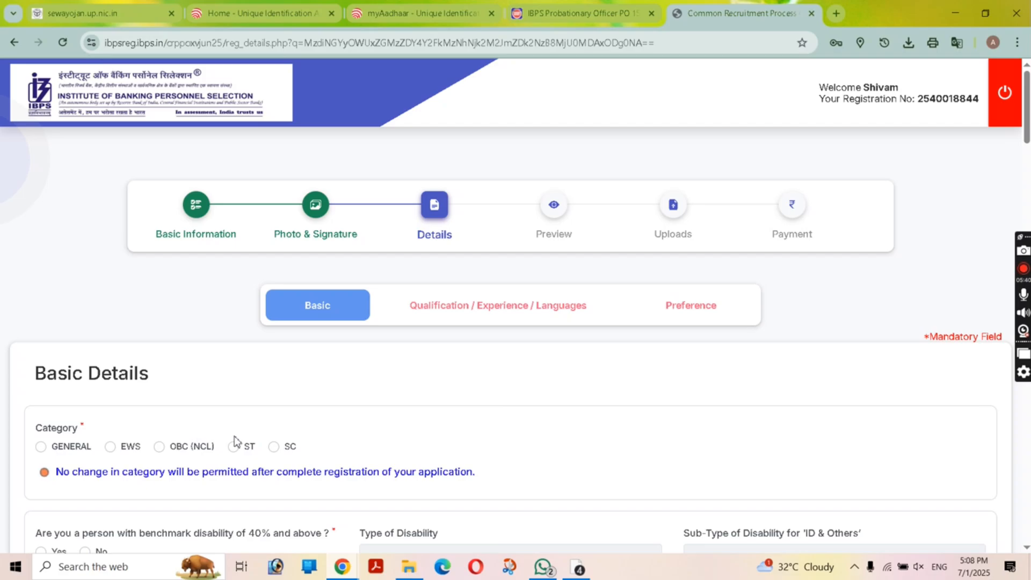
Step: Set the category to SC and dismiss the category warning
left_click(273, 452)
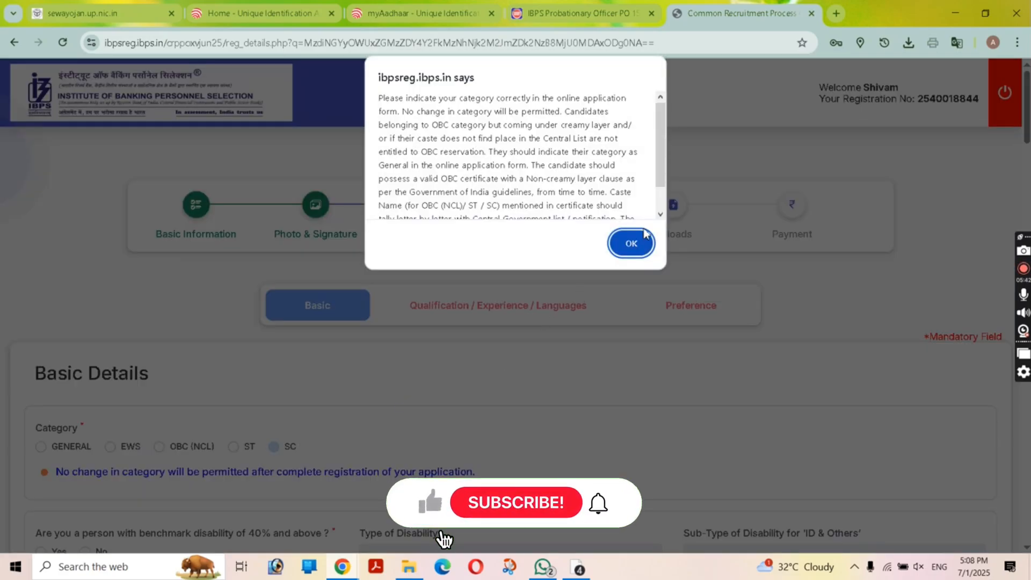
left_click(631, 242)
scroll(618, 338, "down", 3)
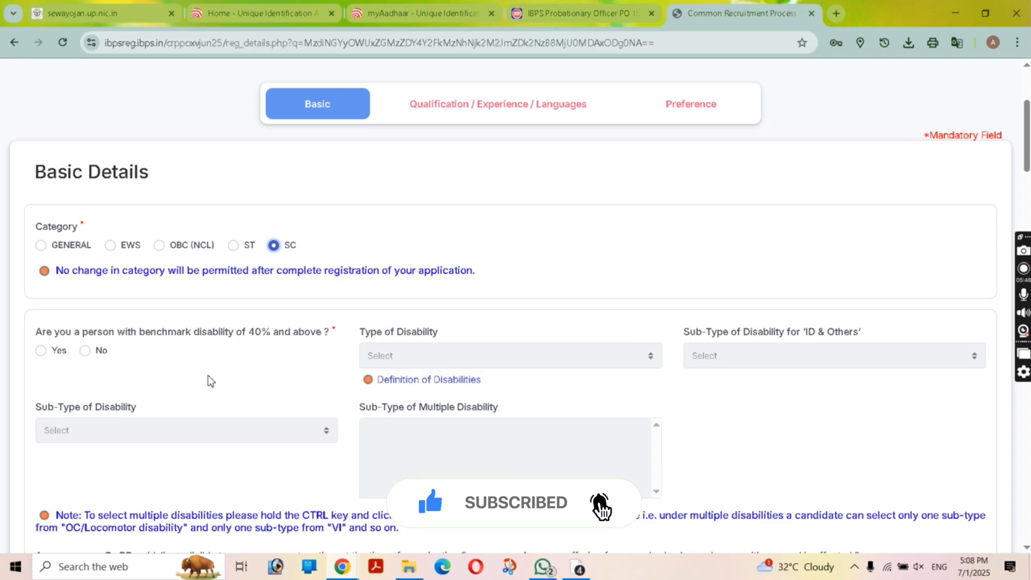
Step: Answer No to the benchmark disability (40% and above) question
left_click(83, 355)
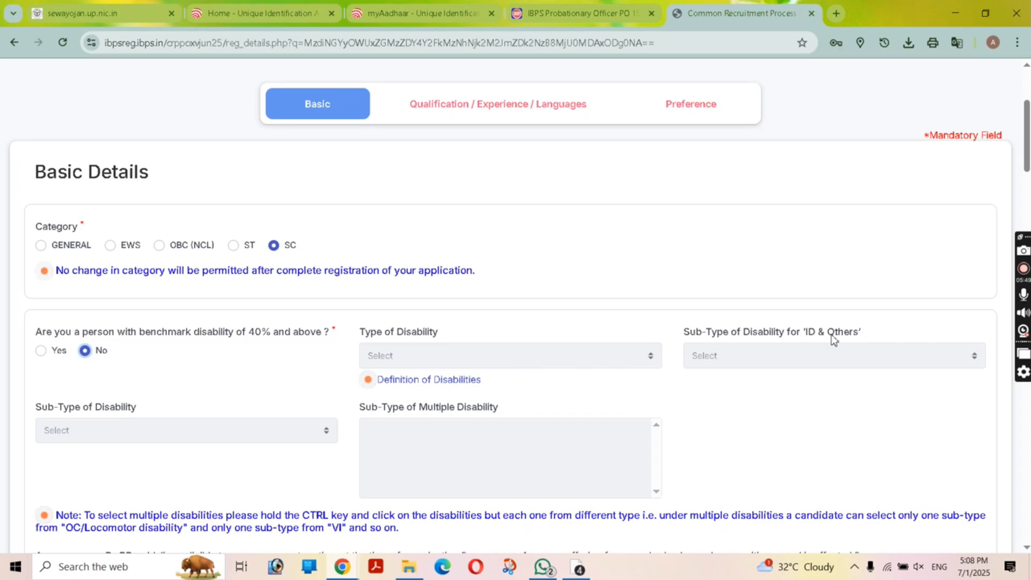
scroll(498, 431, "down", 3)
scroll(138, 433, "down", 3)
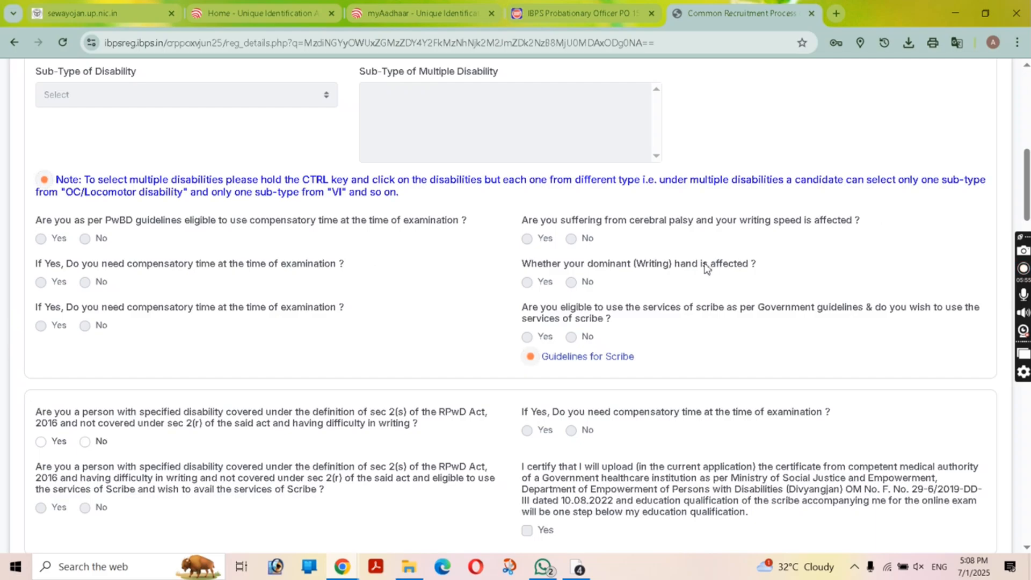
scroll(618, 263, "down", 1)
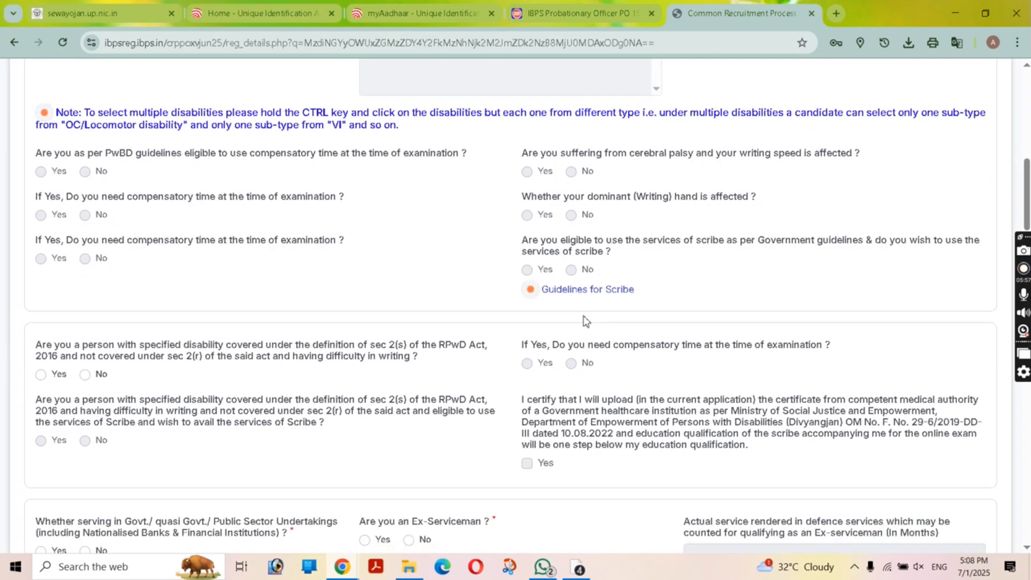
scroll(586, 321, "down", 1)
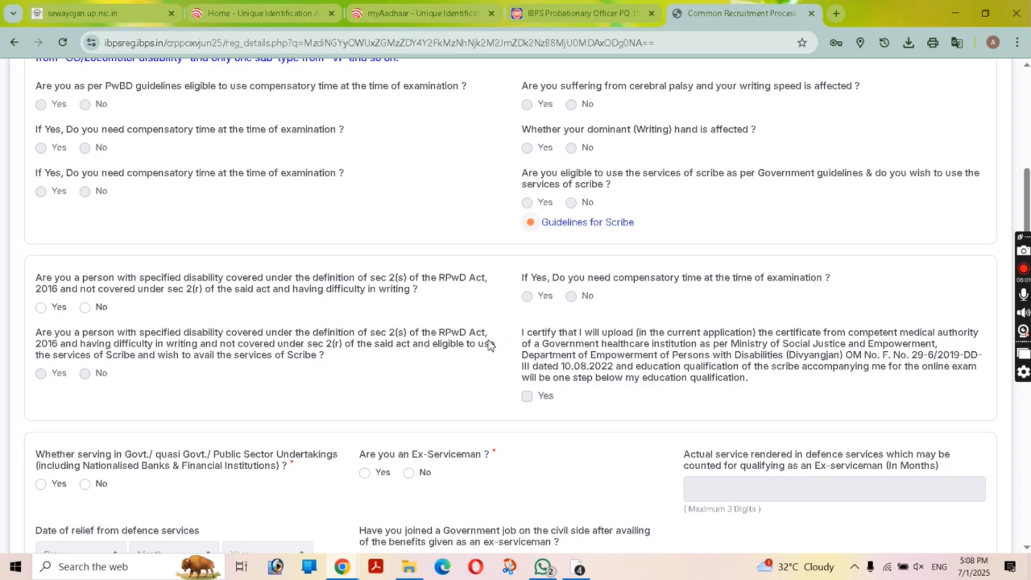
scroll(489, 344, "down", 2)
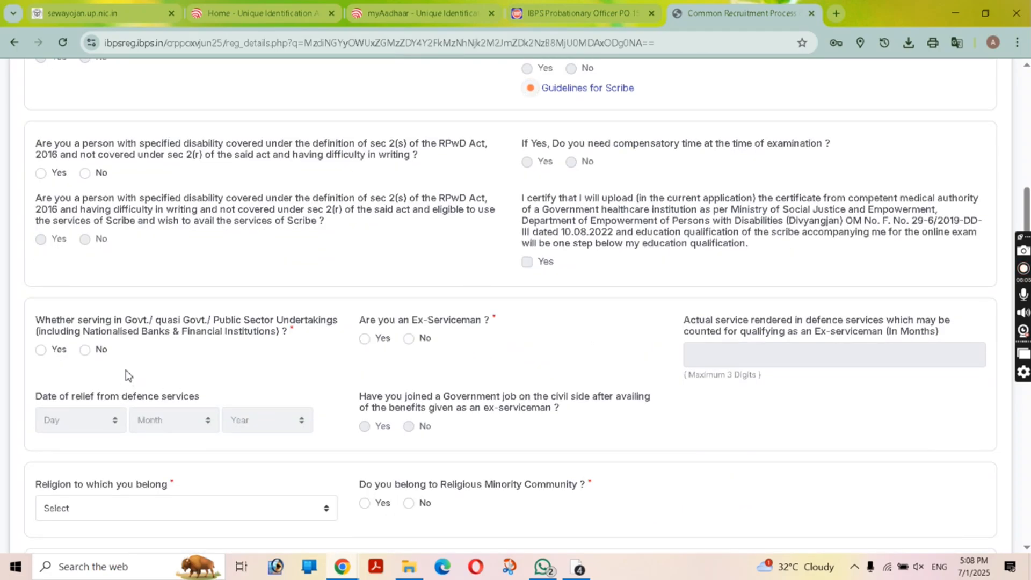
Step: Answer No to government/PSU service and to being an ex-serviceman
left_click(85, 350)
left_click(409, 339)
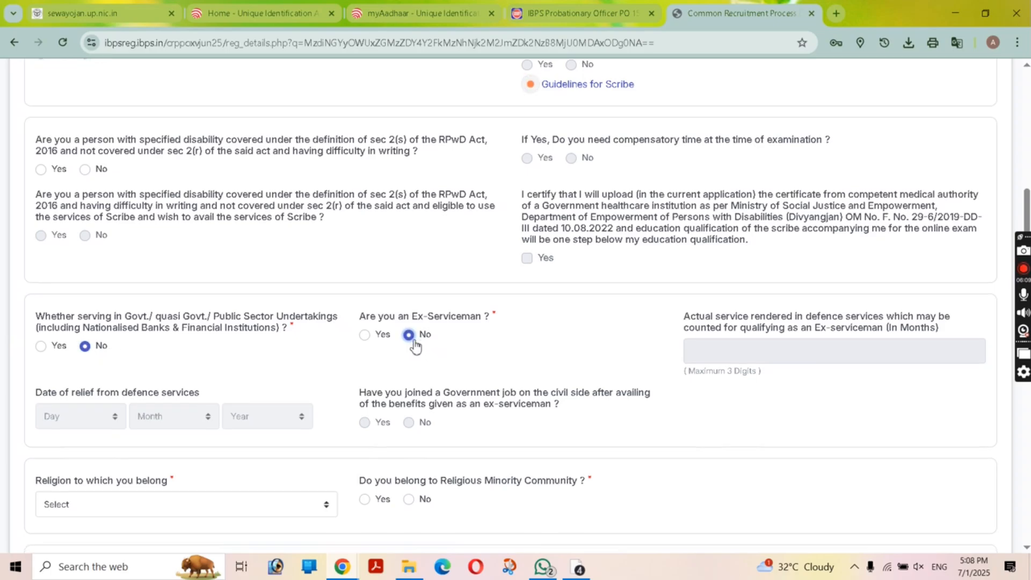
scroll(415, 345, "down", 3)
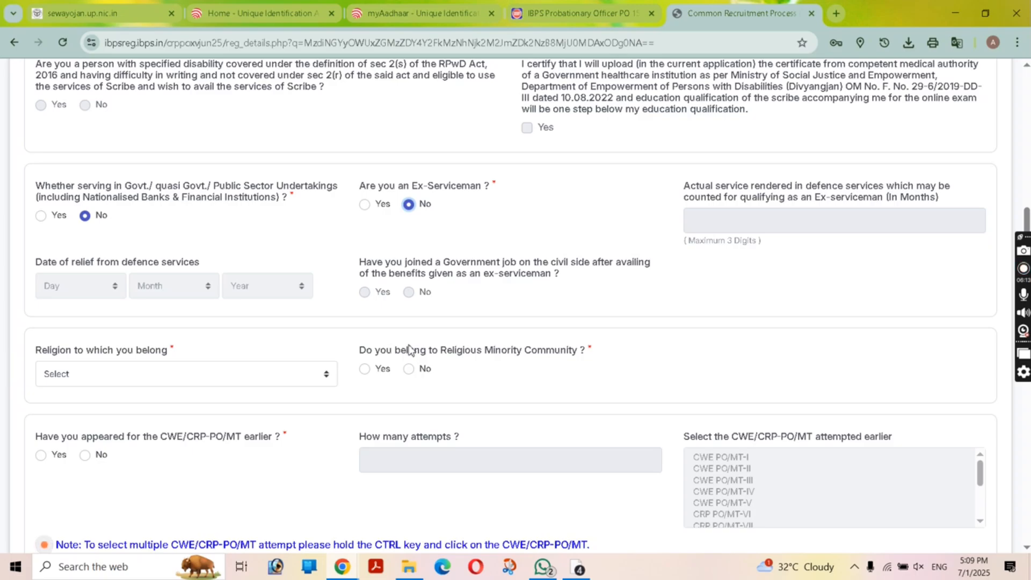
Step: Set religion to Hinduism, religious minority No, and earlier CWE/CRP-PO/MT attempts No
left_click(249, 380)
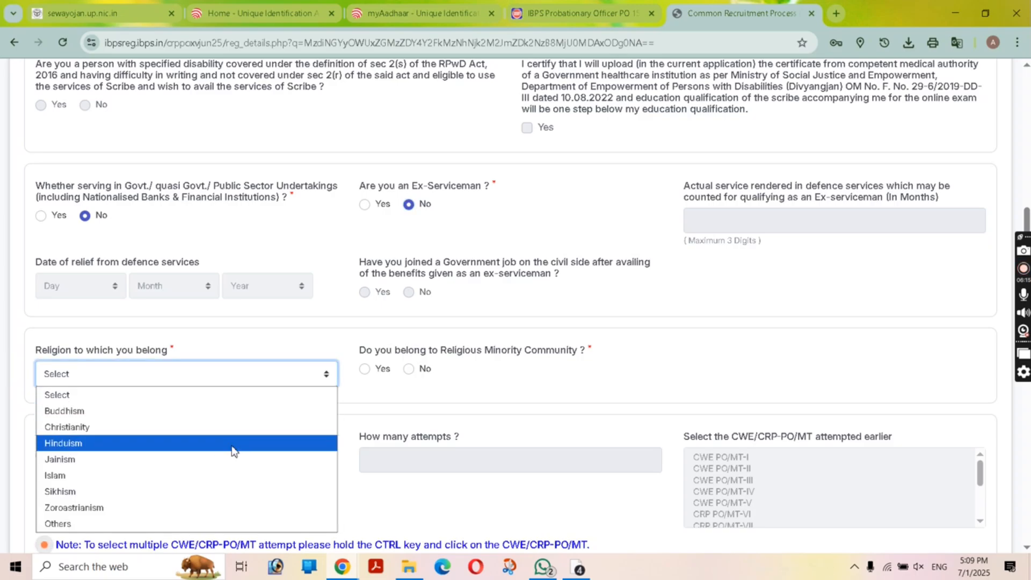
left_click(235, 444)
scroll(460, 290, "down", 1)
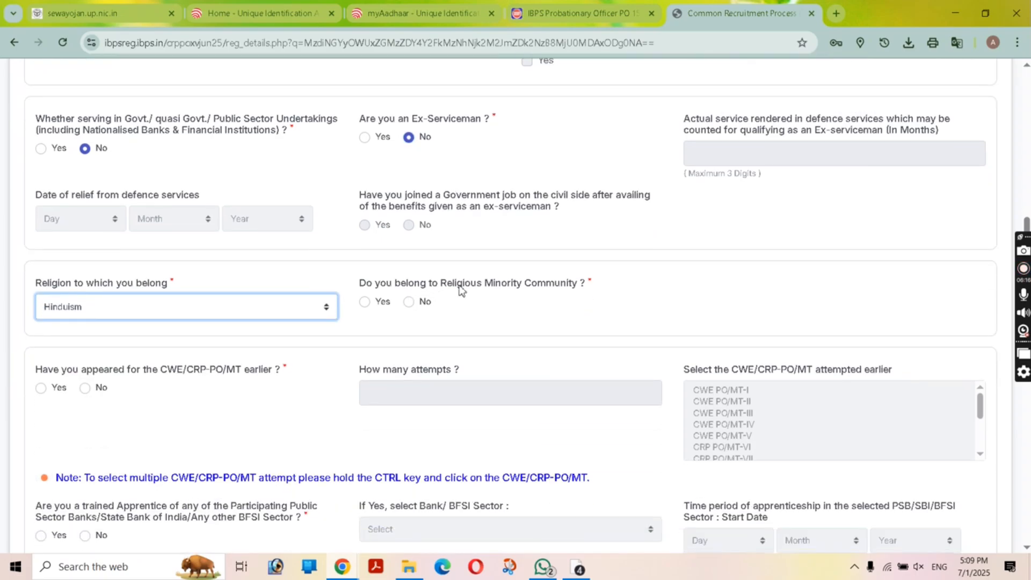
left_click(410, 304)
scroll(410, 313, "down", 2)
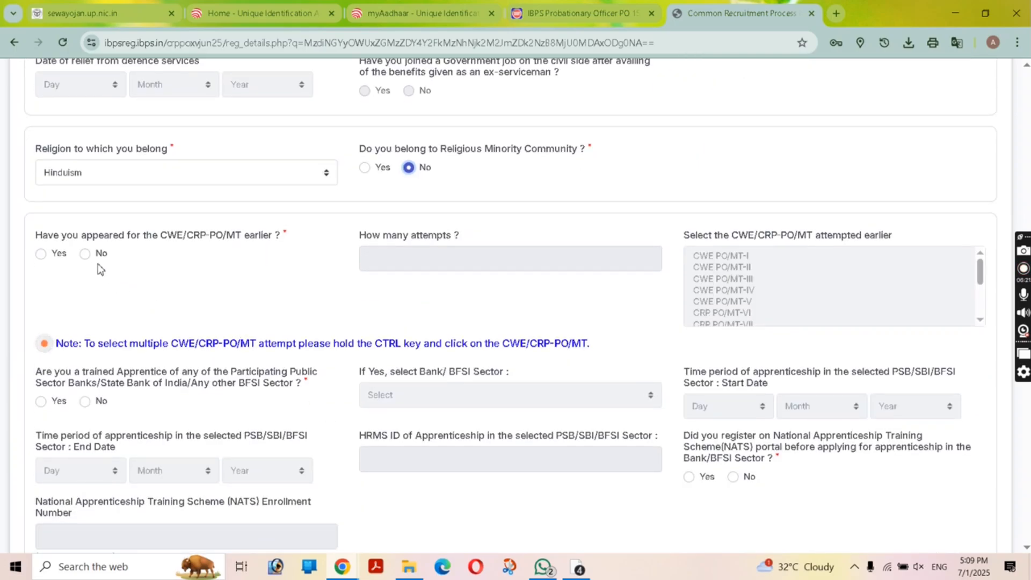
left_click(92, 257)
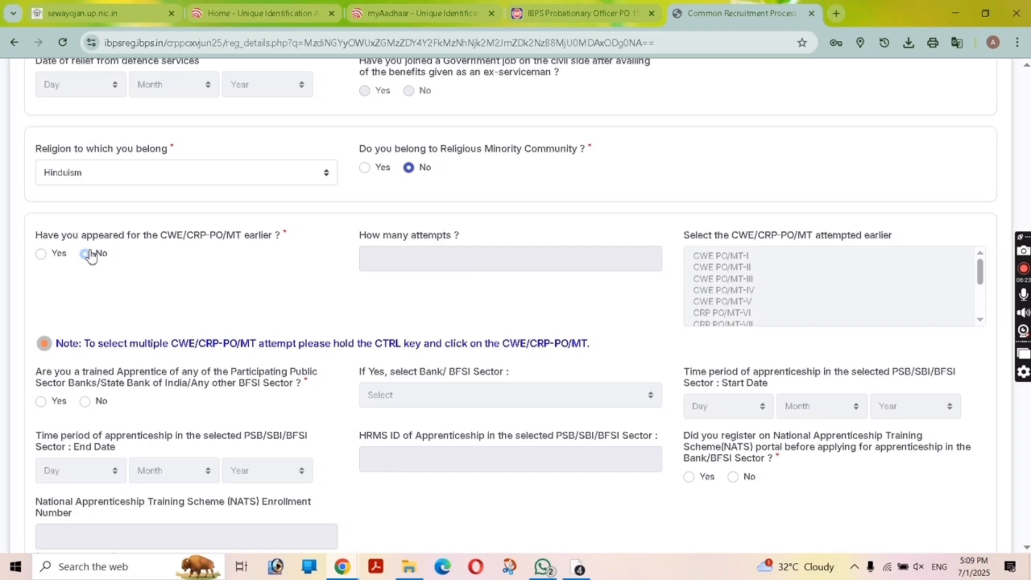
left_click(91, 256)
scroll(591, 260, "down", 3)
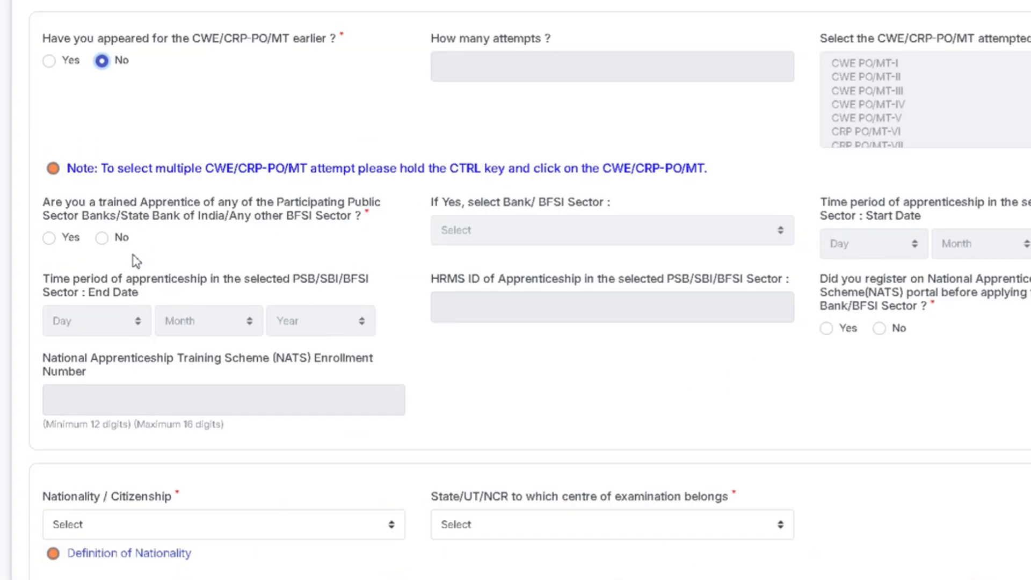
Step: Answer No to trained apprentice and set nationality to Indian
left_click(101, 238)
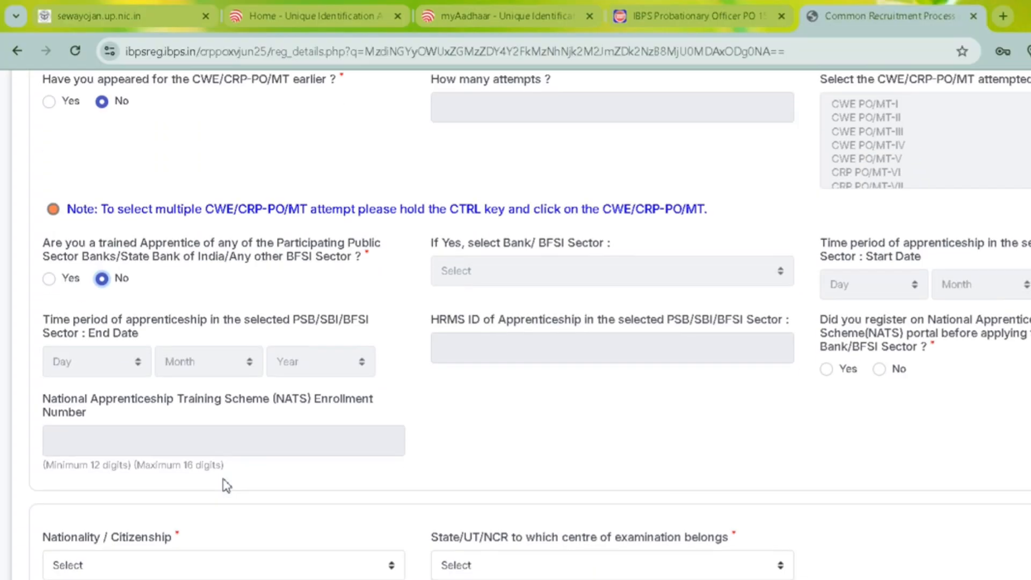
scroll(226, 485, "down", 3)
left_click(209, 374)
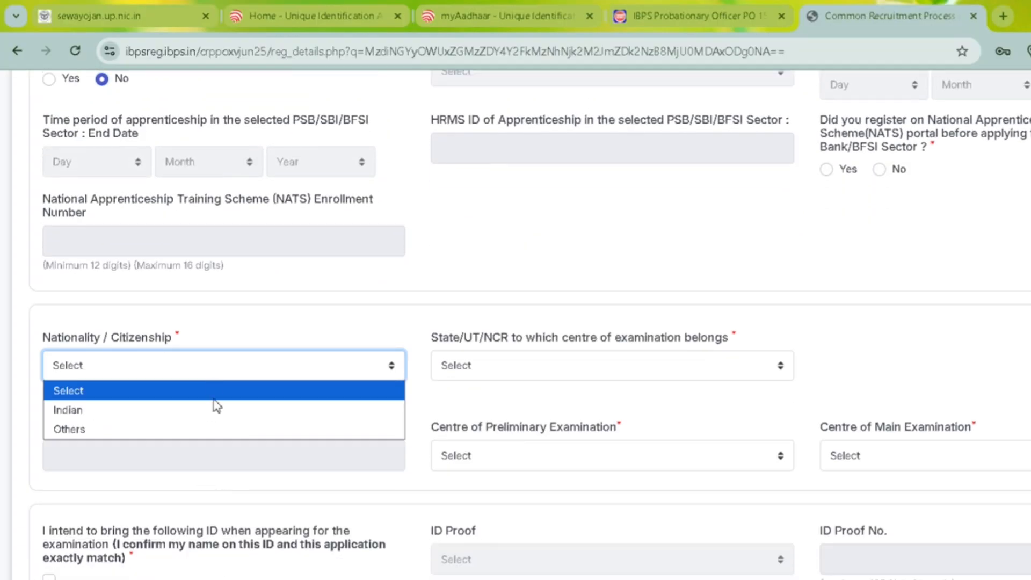
left_click(216, 410)
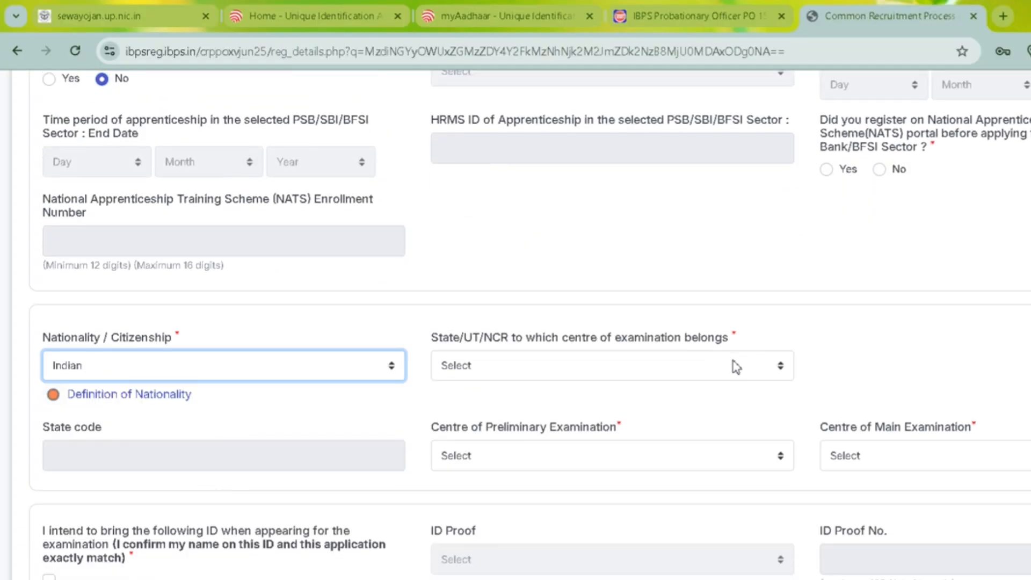
Step: Choose Uttar Pradesh as exam state with Lucknow for both preliminary and main exams
left_click(714, 380)
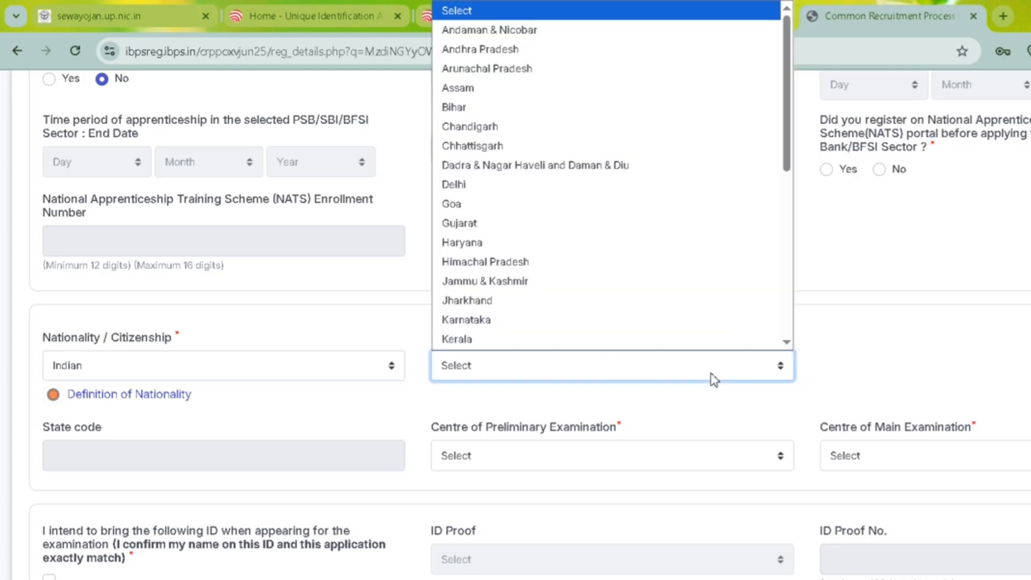
left_click(954, 341)
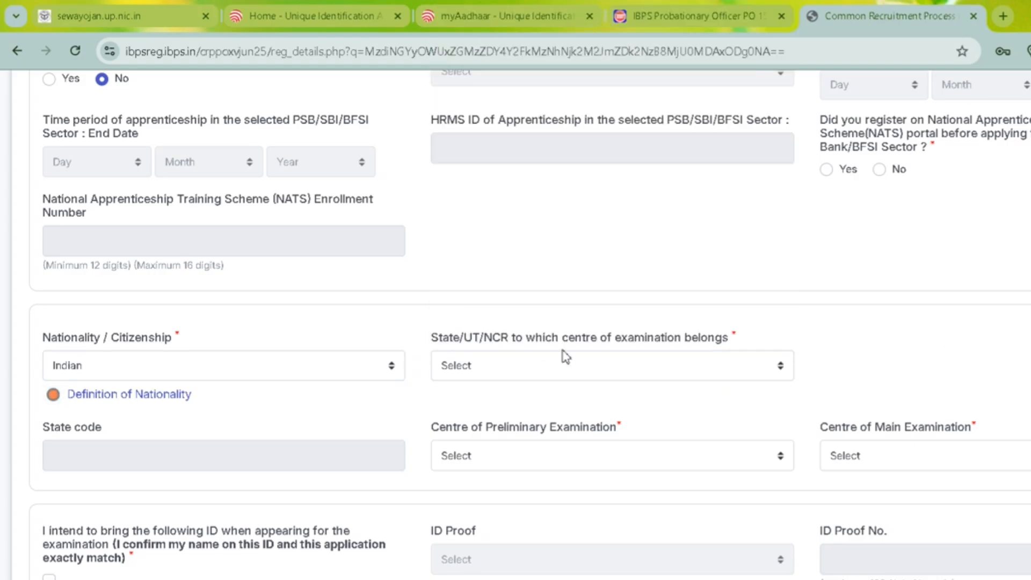
left_click(573, 379)
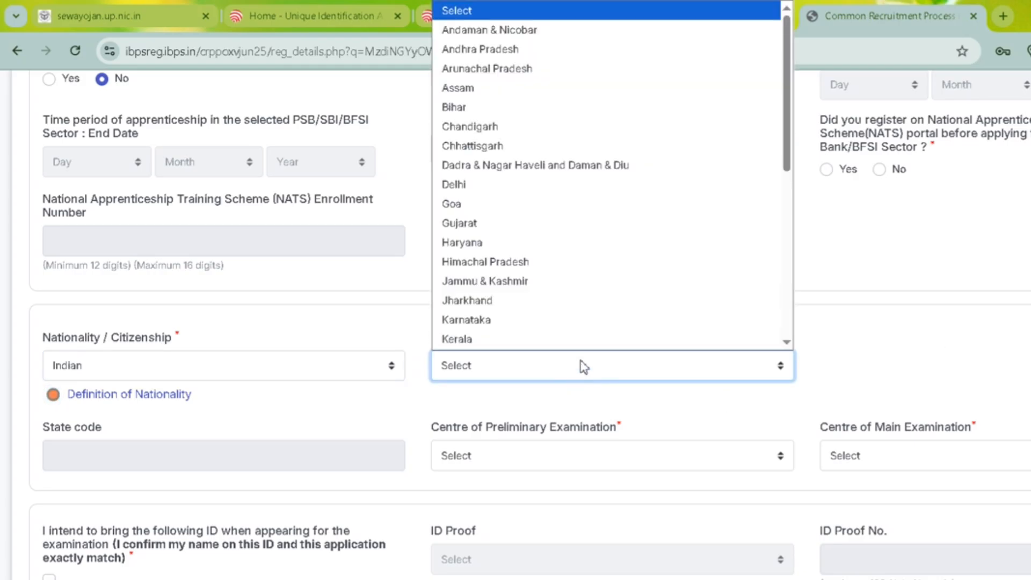
key("u")
key("Return")
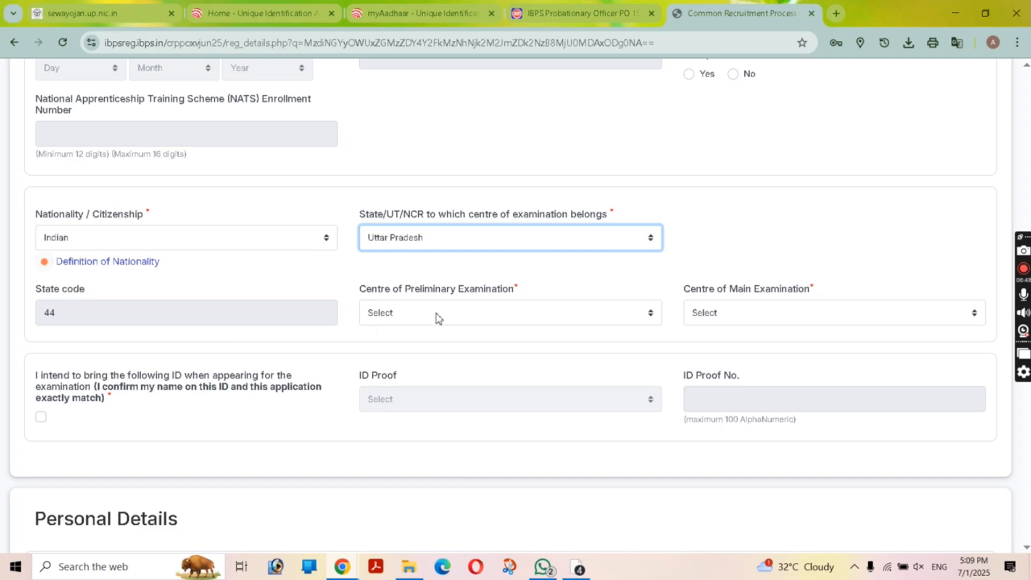
left_click(438, 317)
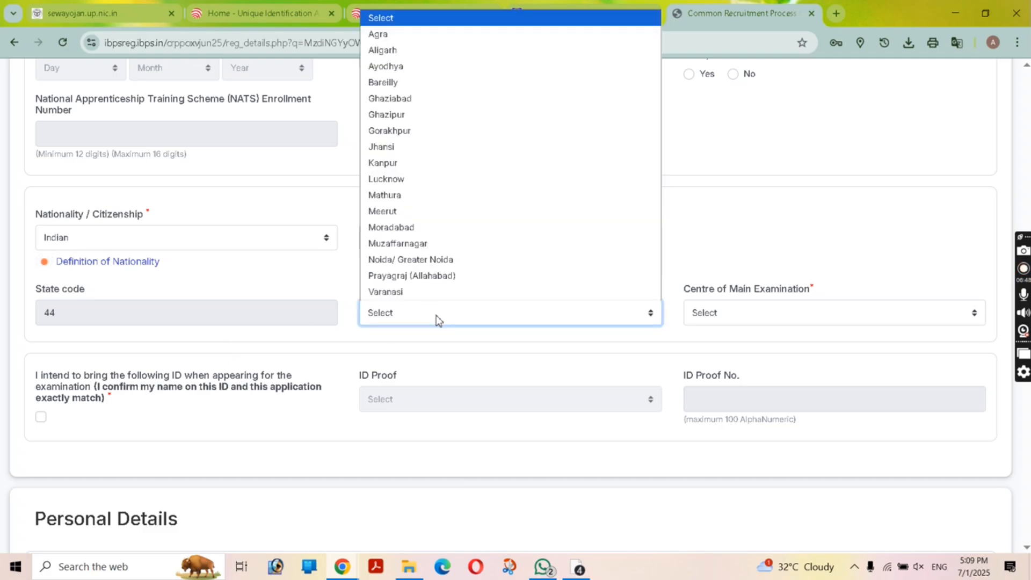
left_click(426, 179)
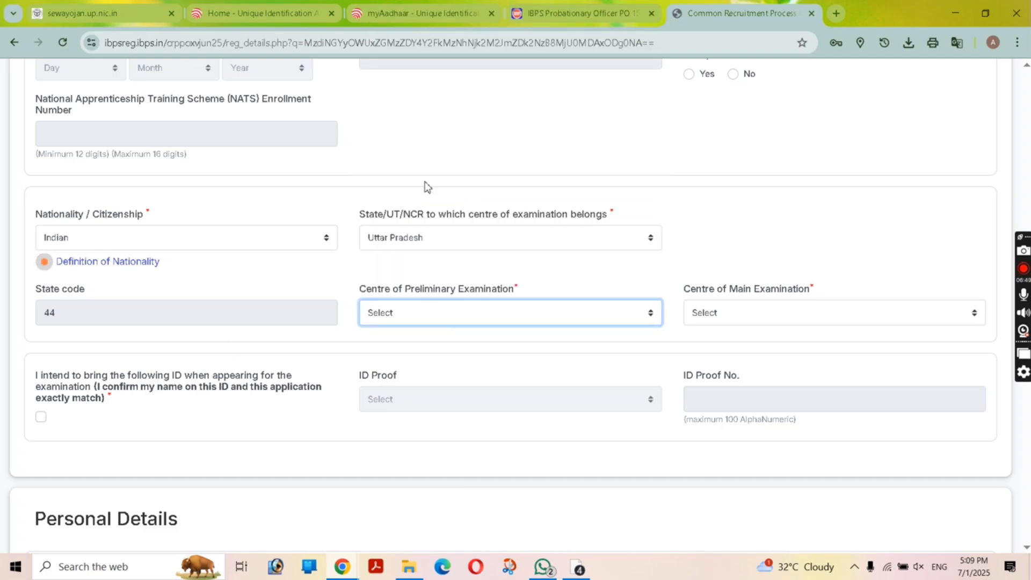
left_click(831, 312)
left_click(826, 385)
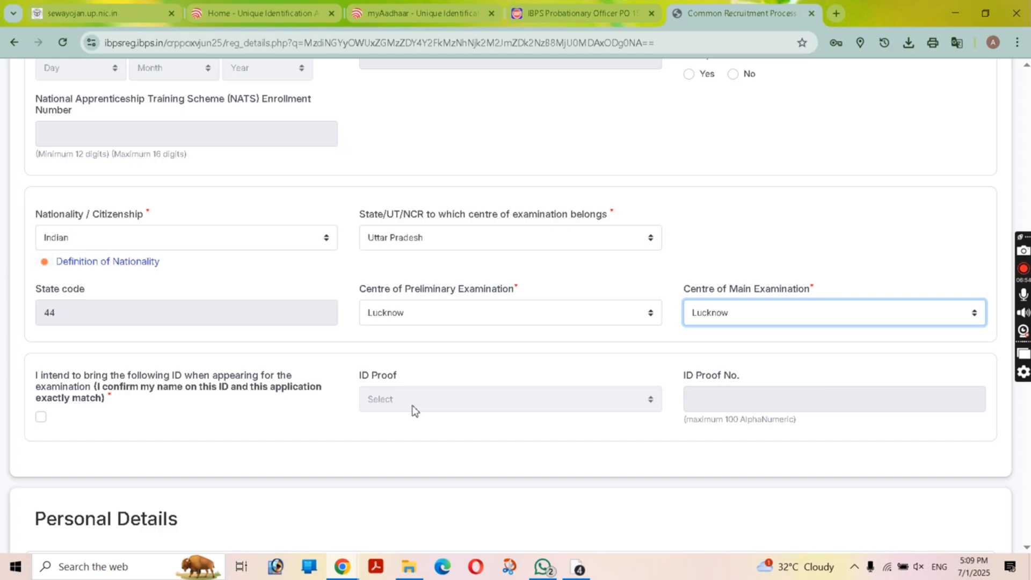
Step: Confirm the ID declaration, choose E-Aadhaar card with photograph as ID proof, and enter its number
left_click(41, 417)
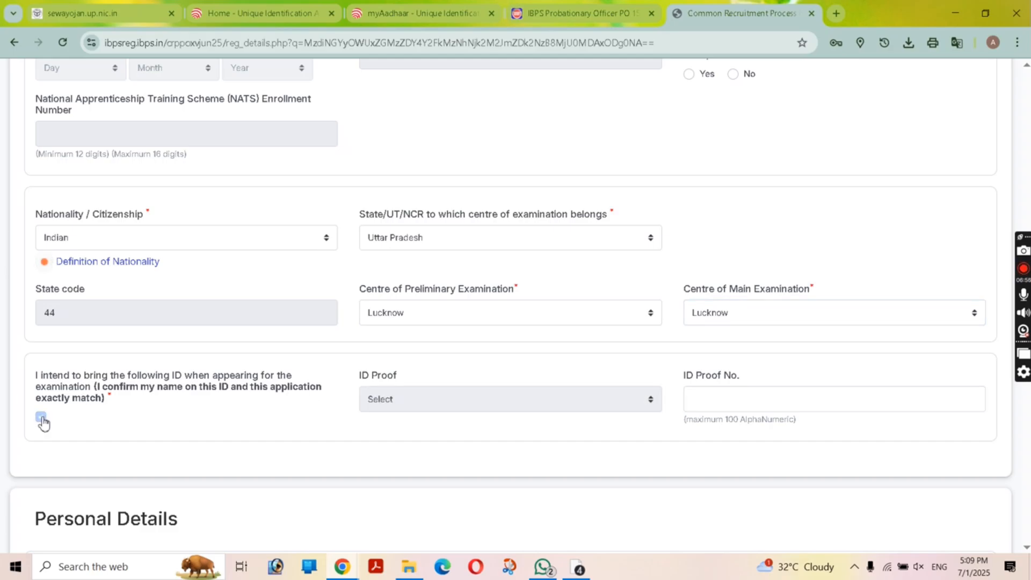
left_click(411, 400)
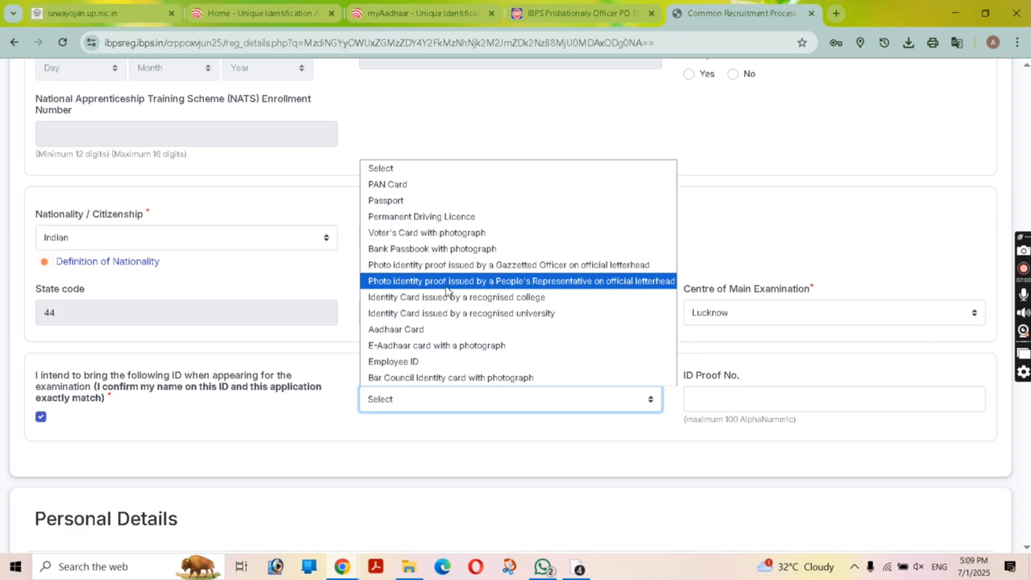
left_click(473, 346)
left_click(707, 404)
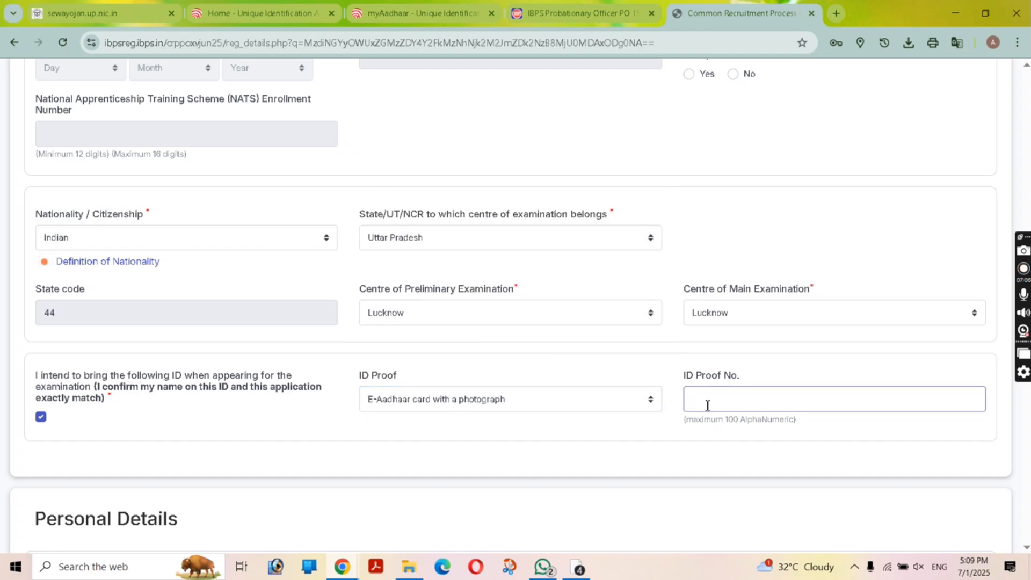
type("912")
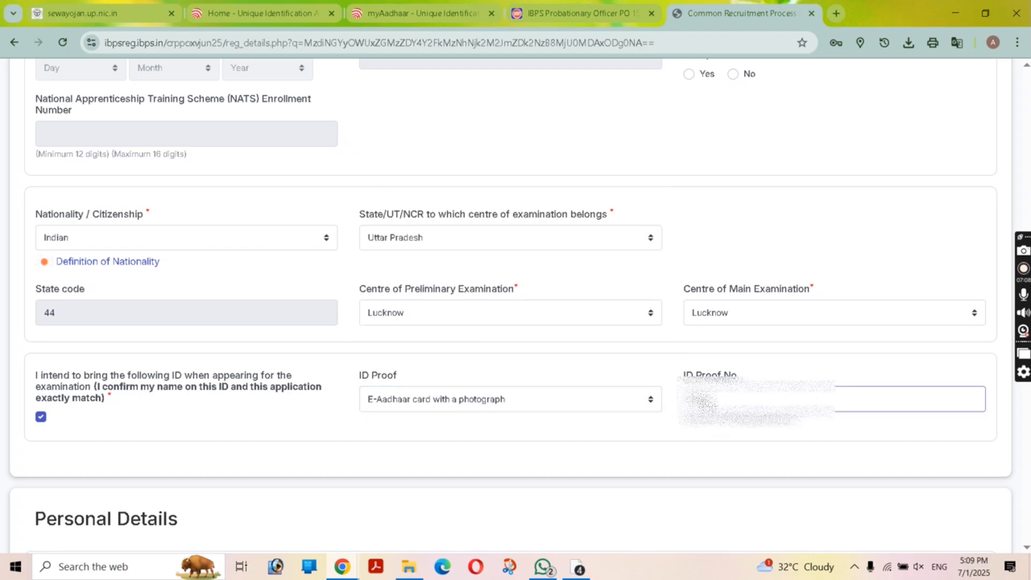
type("**67")
scroll(644, 443, "down", 1)
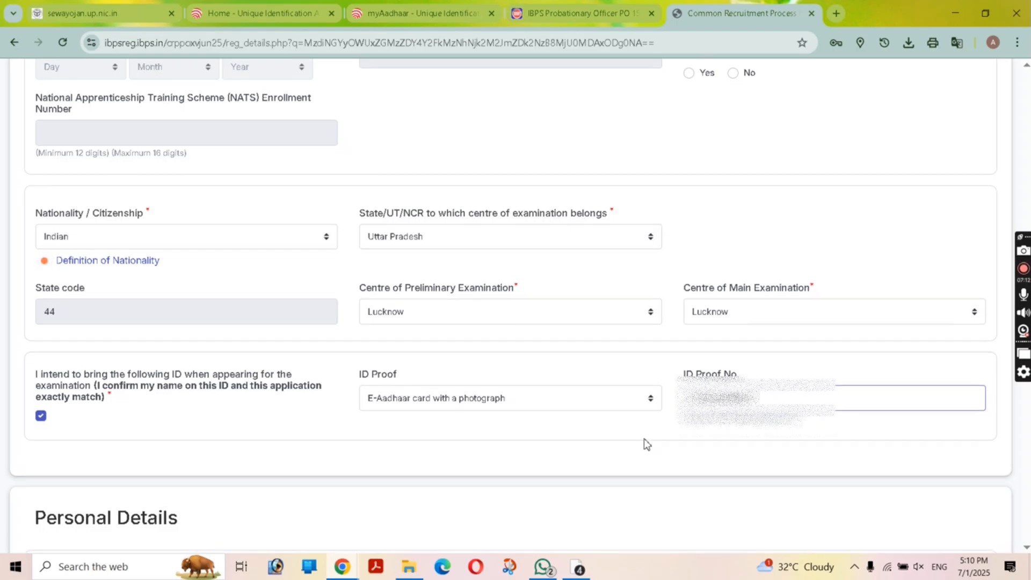
scroll(644, 441, "down", 3)
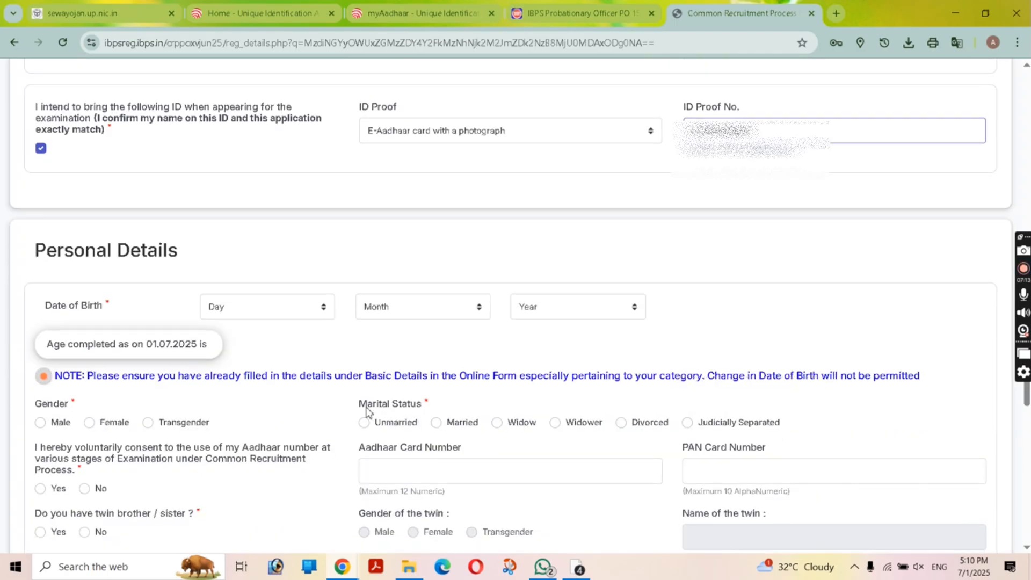
left_click(244, 310)
left_click(253, 267)
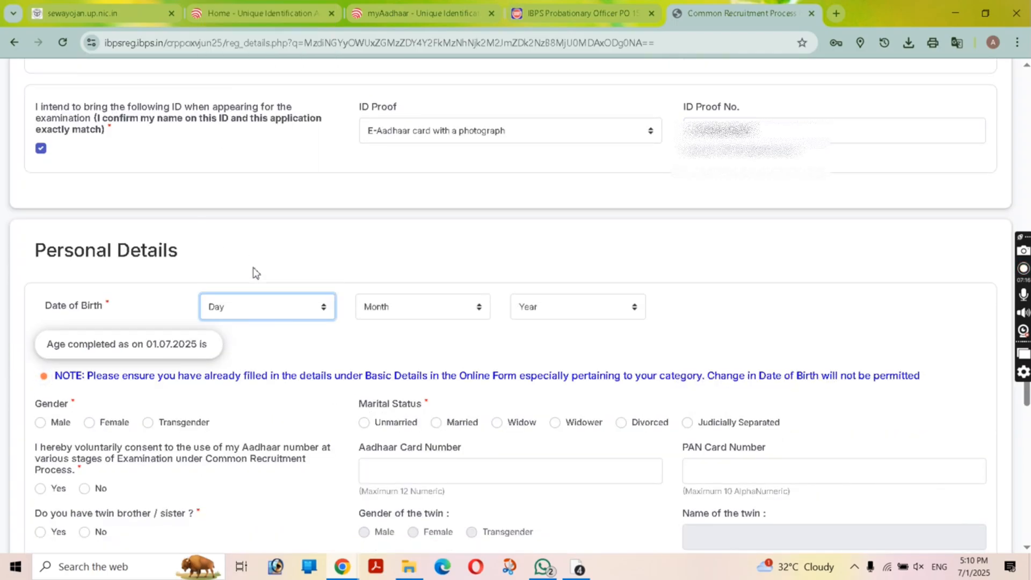
left_click(403, 309)
left_click(400, 344)
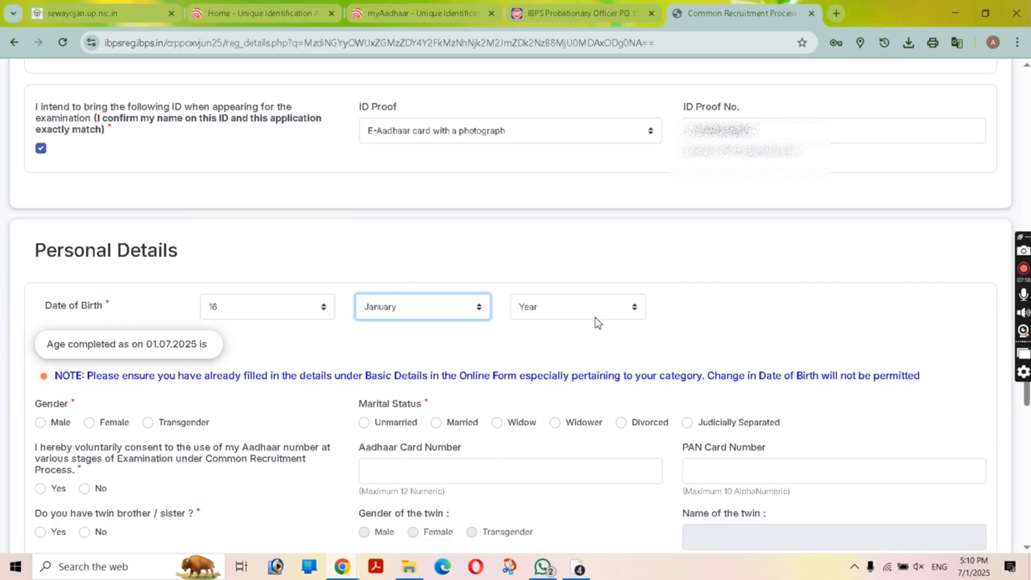
left_click(588, 309)
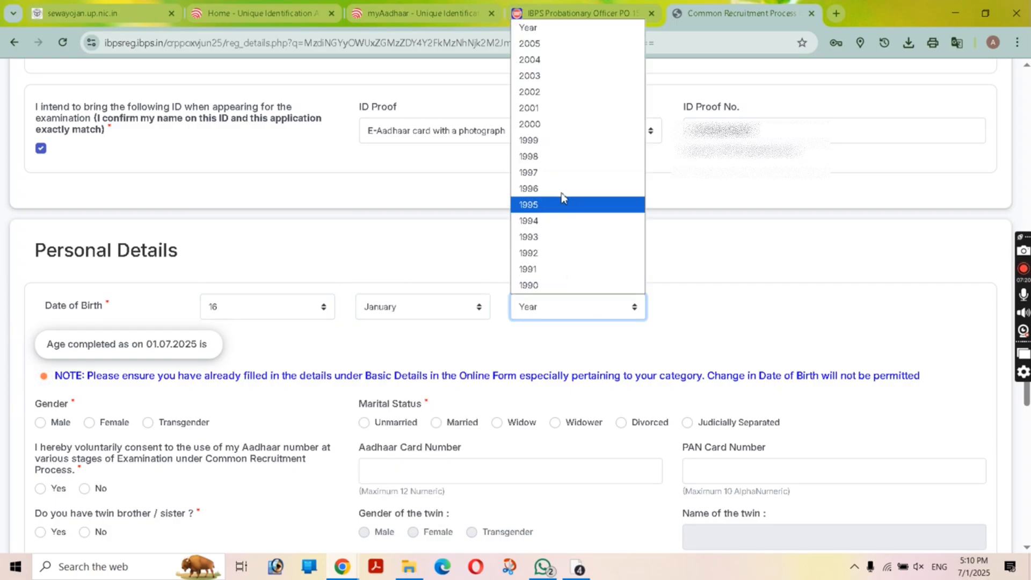
left_click(561, 141)
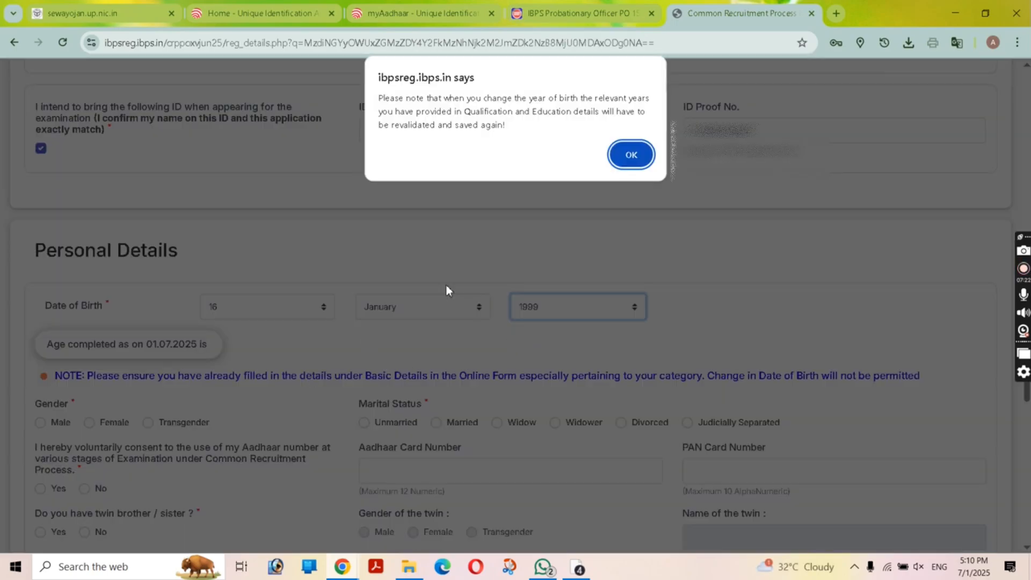
left_click(629, 155)
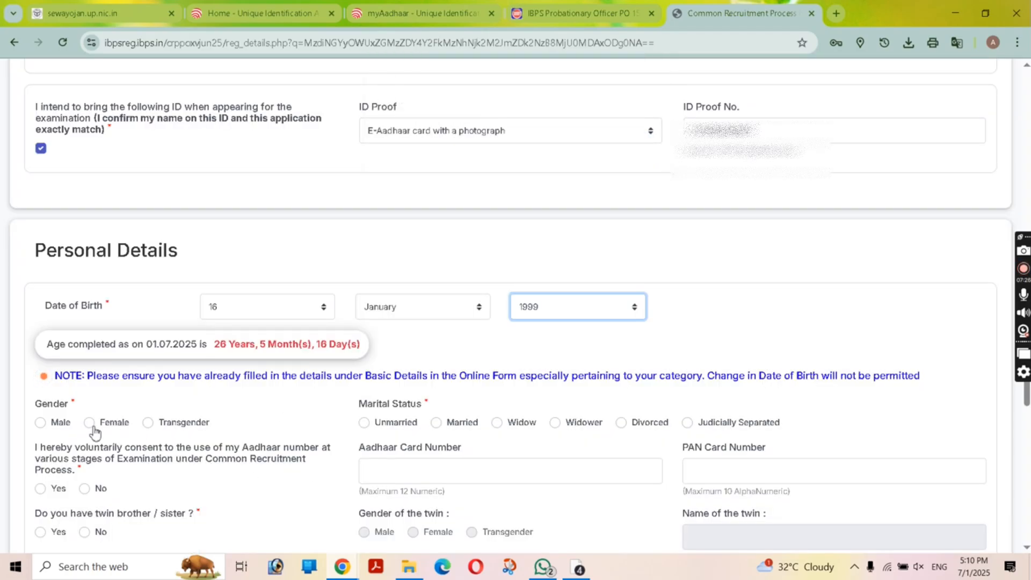
Step: Set gender Male and marital status Married, and answer No to Aadhaar consent and twin
scroll(159, 385, "down", 2)
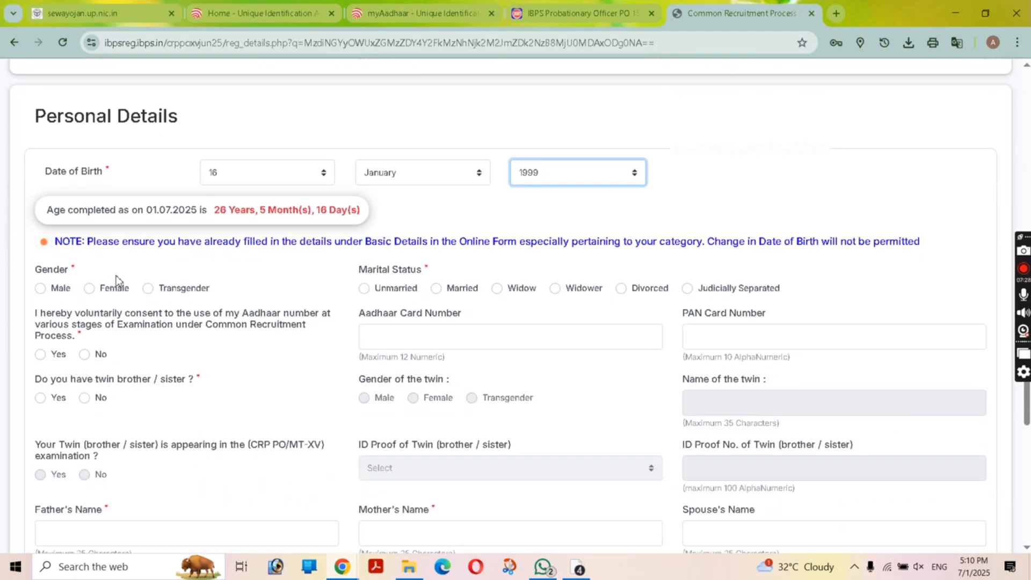
left_click(40, 288)
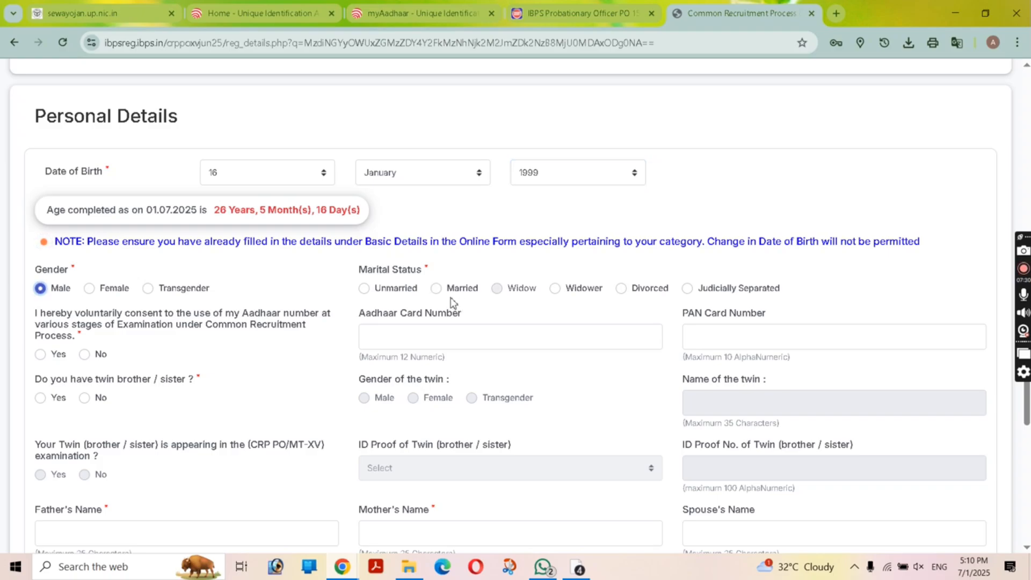
left_click(436, 288)
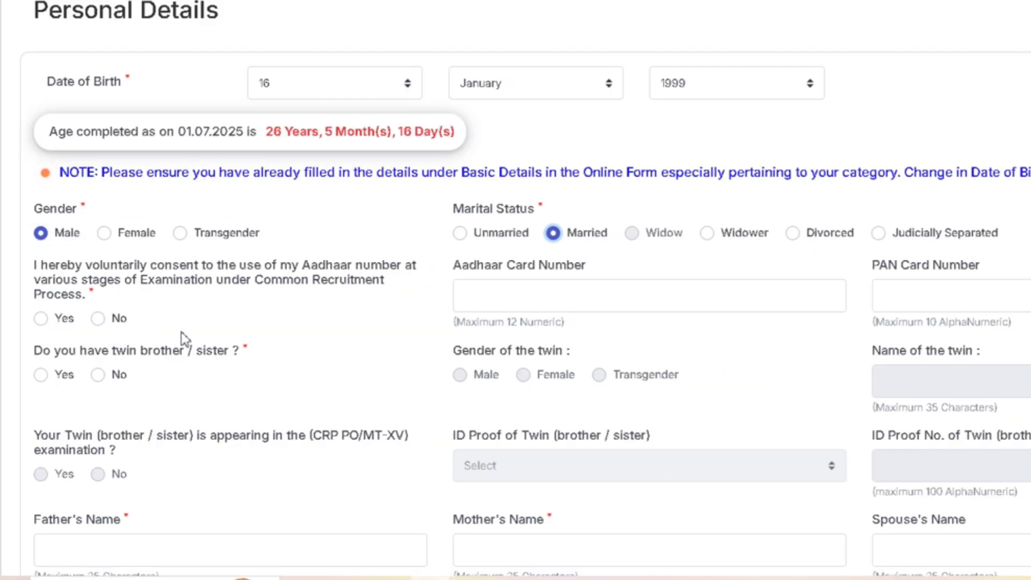
left_click(41, 318)
left_click(97, 319)
left_click(98, 375)
Step: Enter the father's, mother's and spouse's names in their fields
scroll(299, 392, "down", 3)
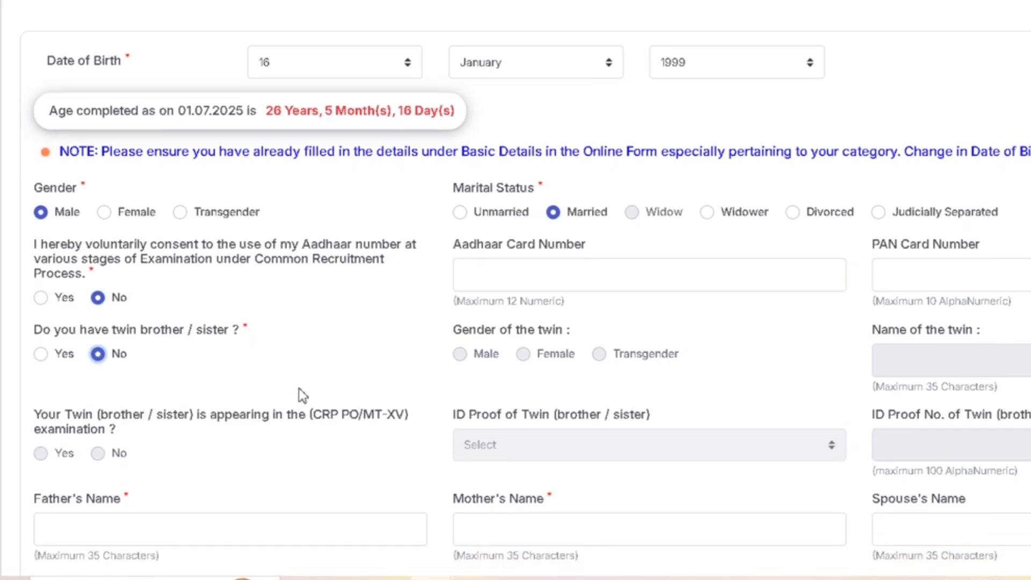
scroll(299, 304, "down", 3)
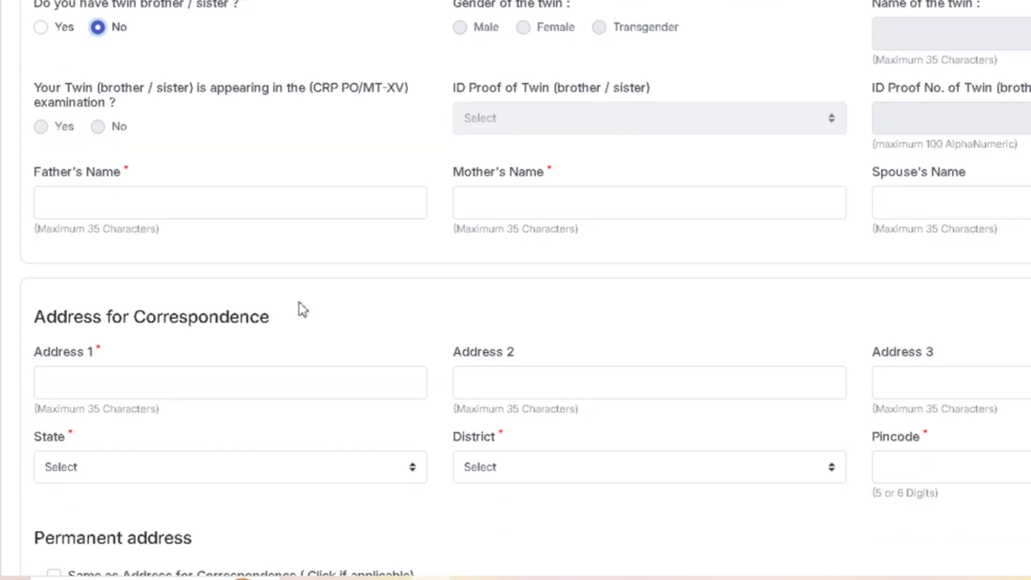
left_click(153, 209)
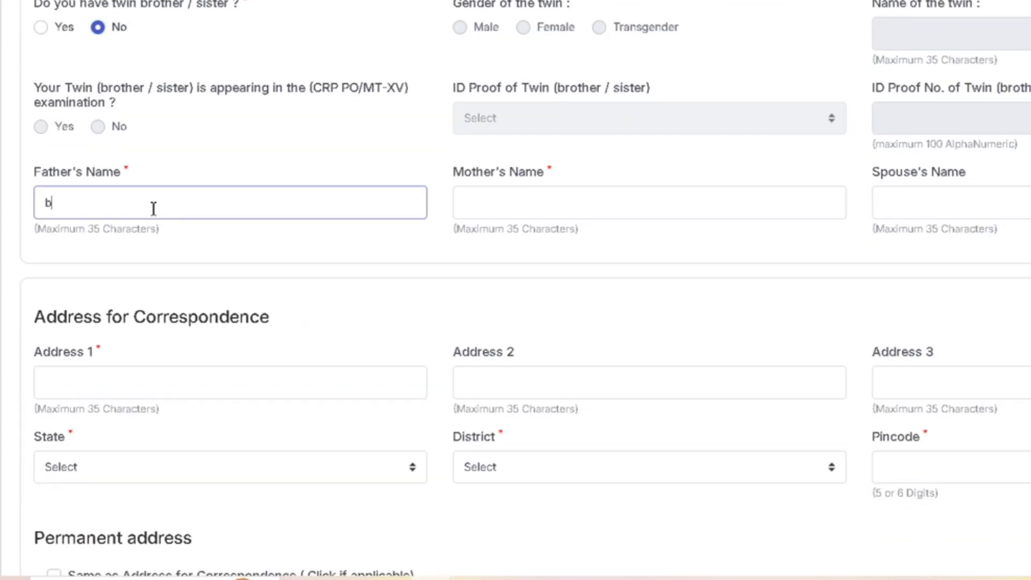
type("b")
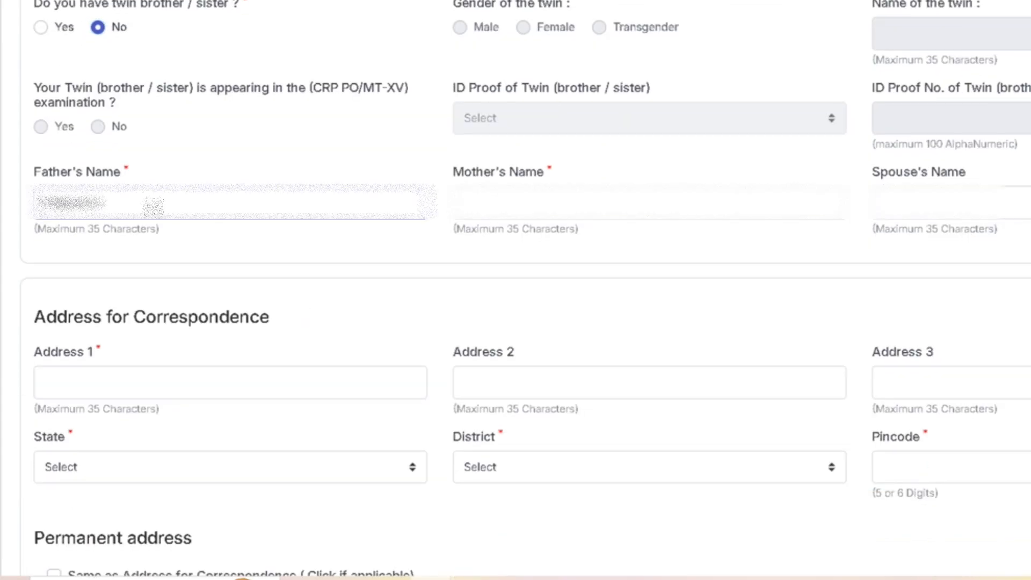
left_click(577, 201)
type("sun")
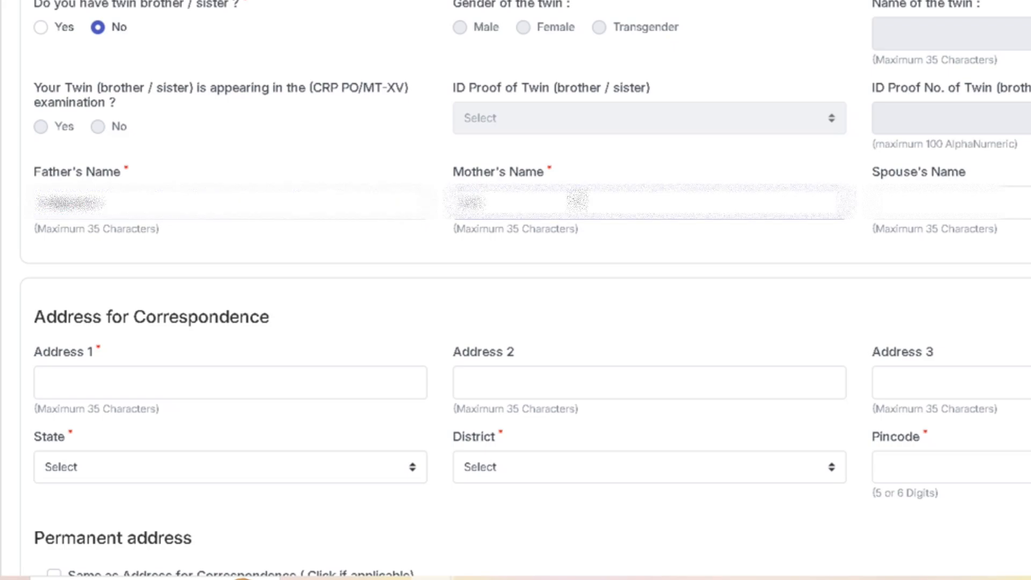
type("ita")
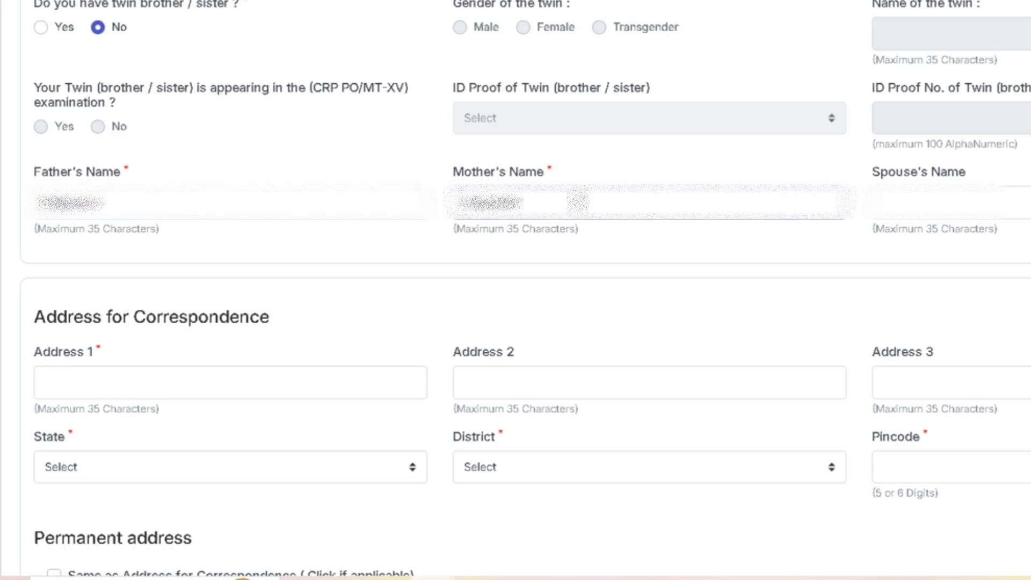
left_click(945, 215)
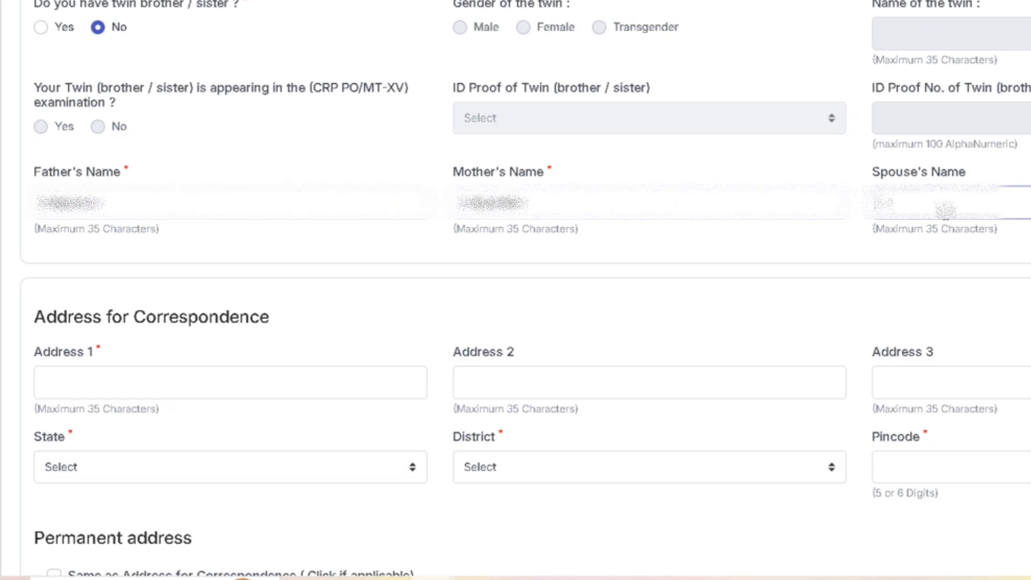
type("r")
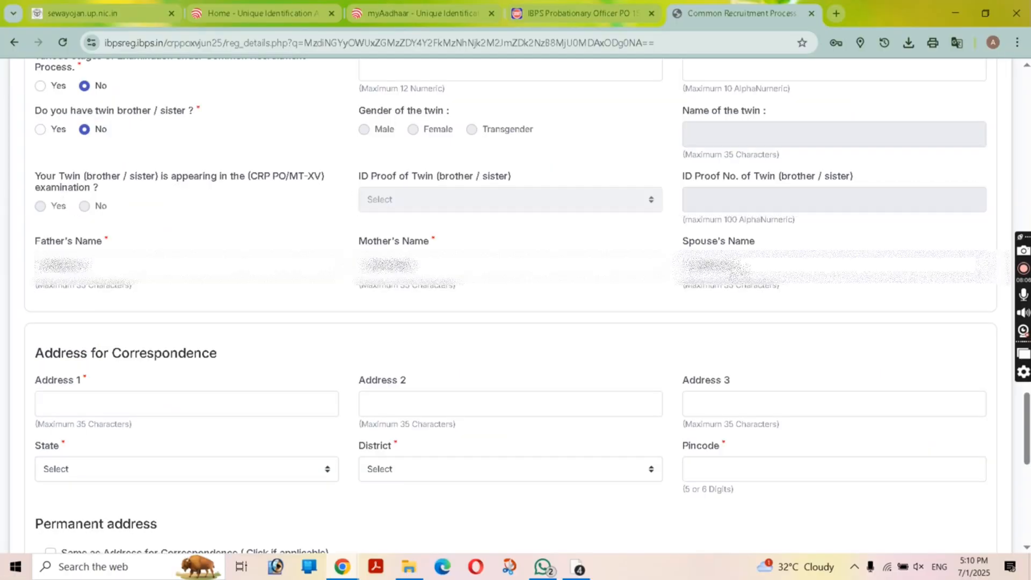
Step: Fill the first correspondence address line from the saved suggestion and choose its state and district
scroll(304, 359, "down", 3)
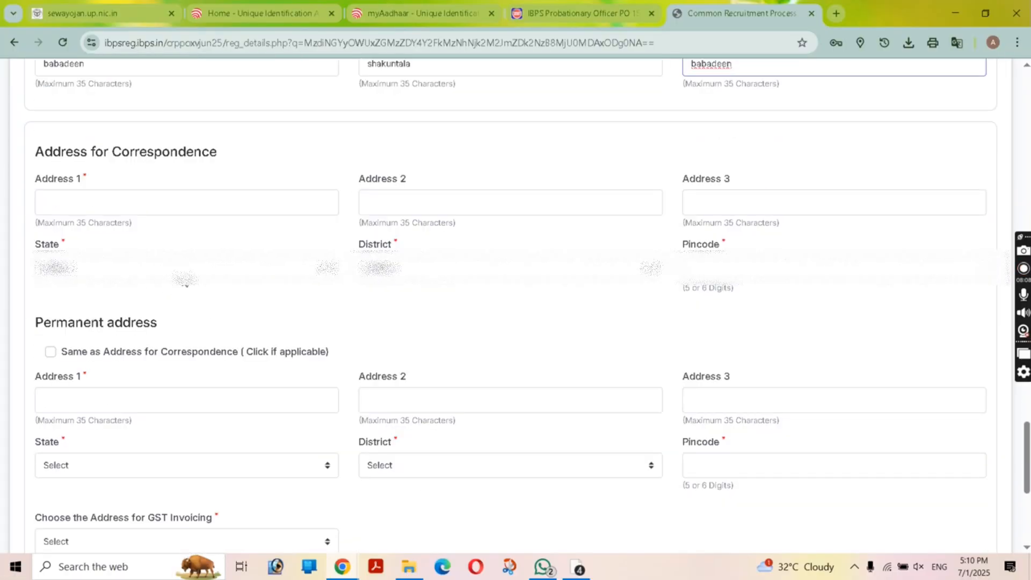
left_click(164, 213)
left_click(154, 240)
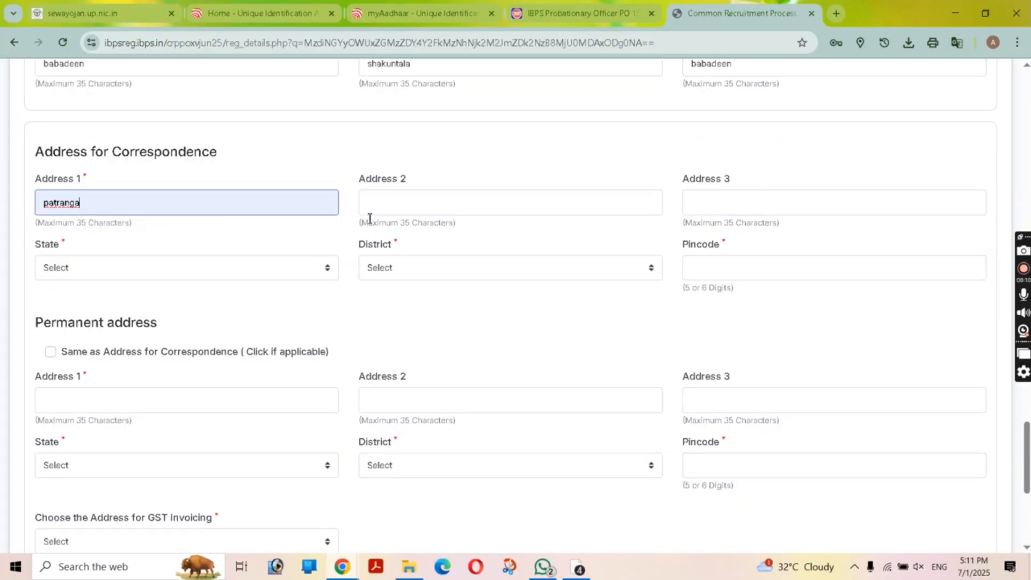
left_click(247, 274)
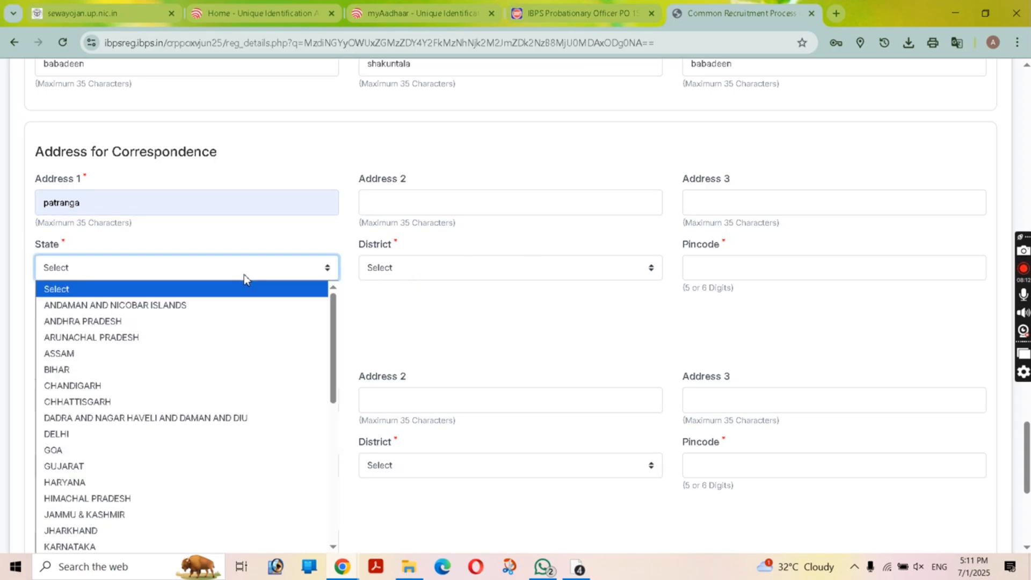
scroll(208, 451, "down", 5)
left_click(203, 491)
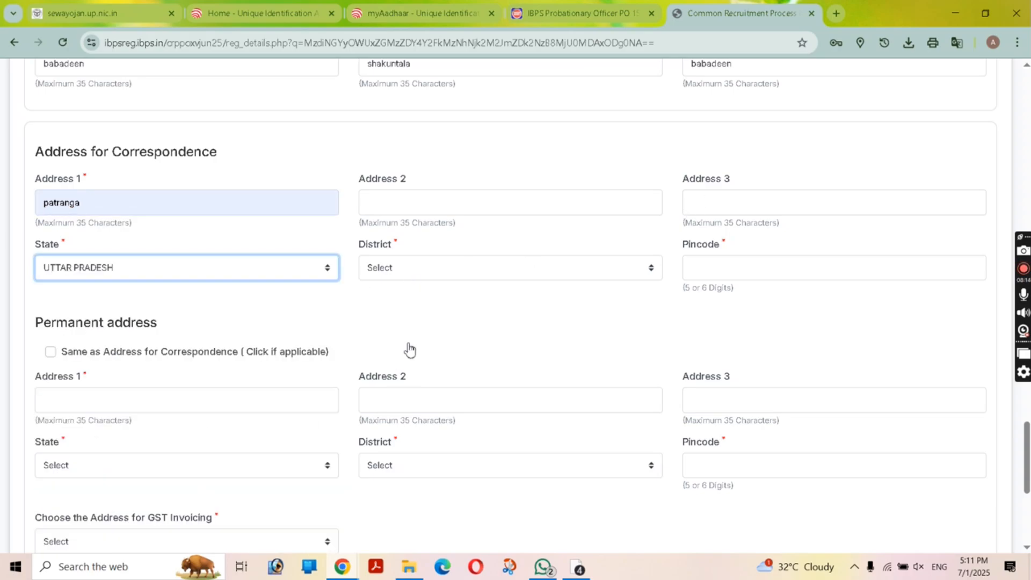
left_click(427, 275)
left_click(465, 340)
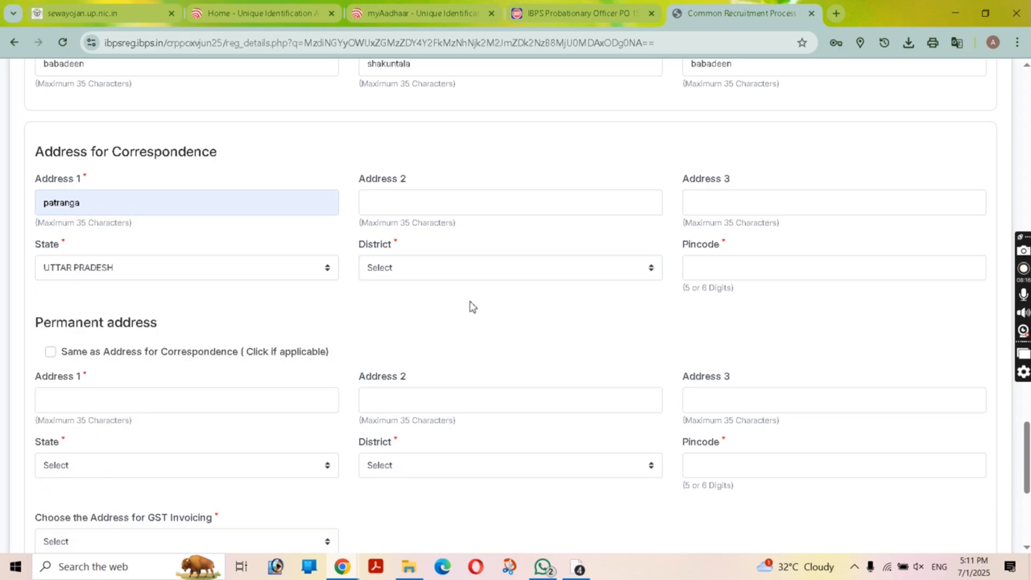
left_click(474, 274)
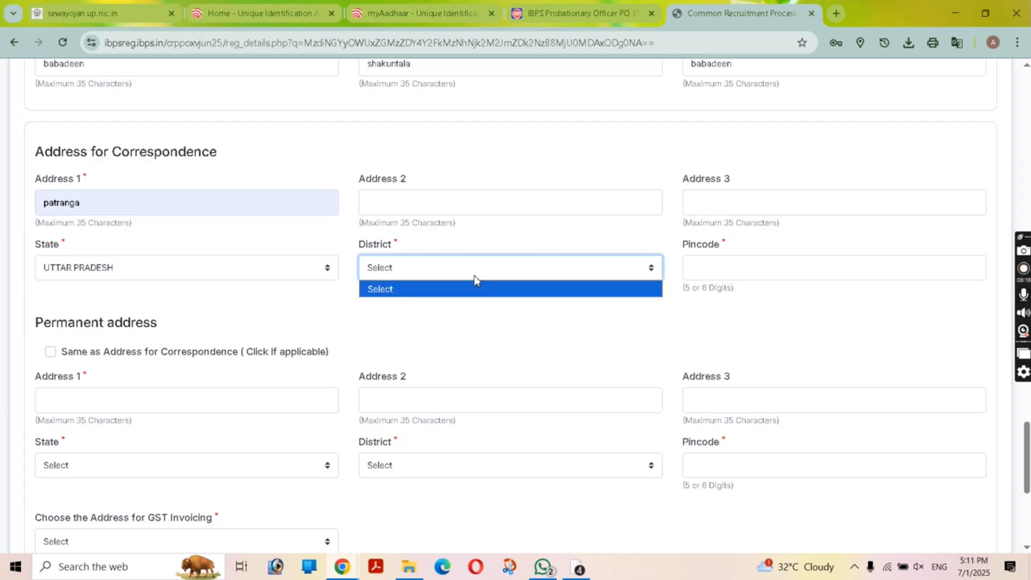
left_click(523, 373)
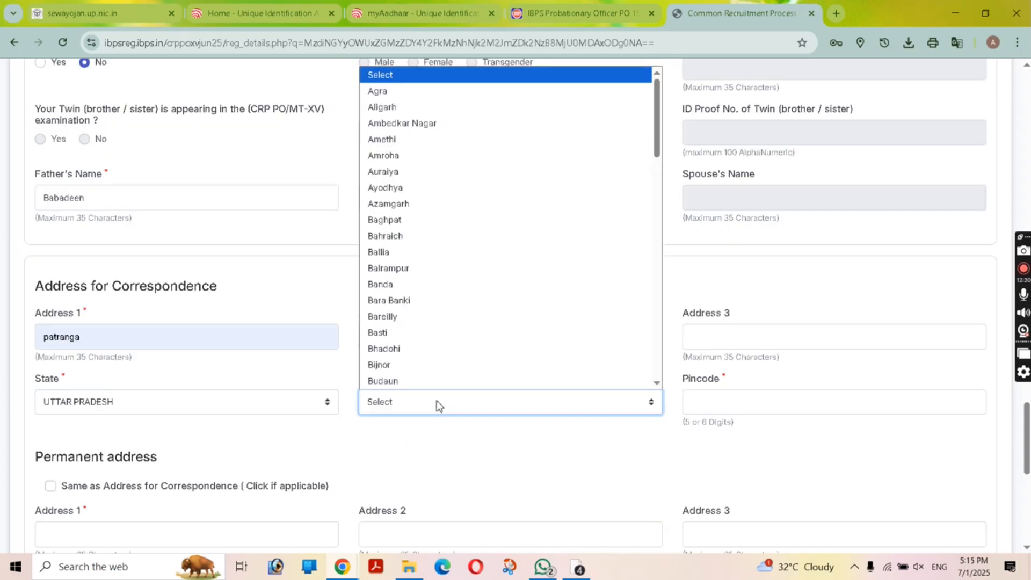
scroll(453, 301, "down", 1)
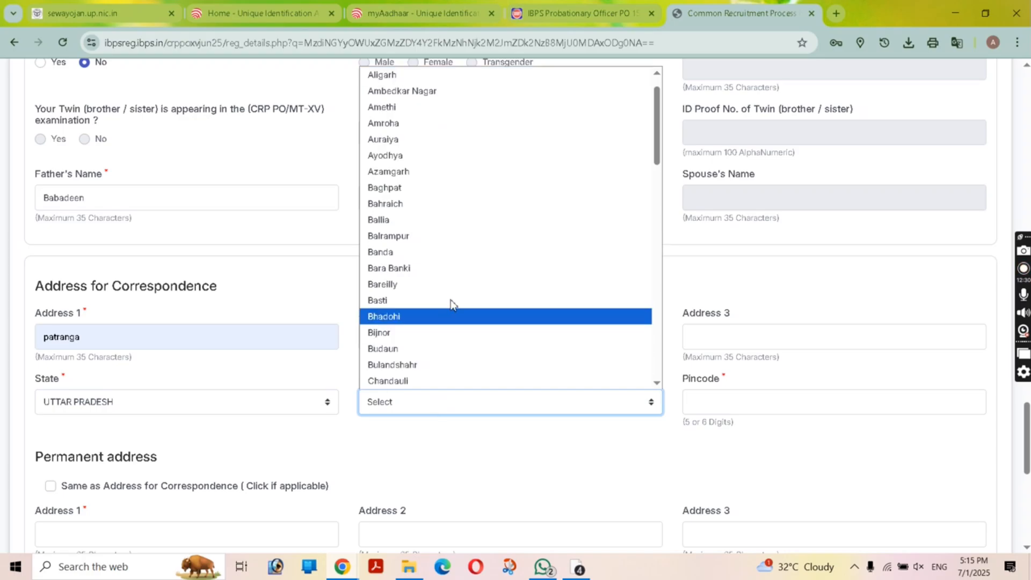
left_click(446, 155)
Step: Enter the correspondence pincode and make the permanent address the same as correspondence
left_click(685, 400)
left_click(777, 447)
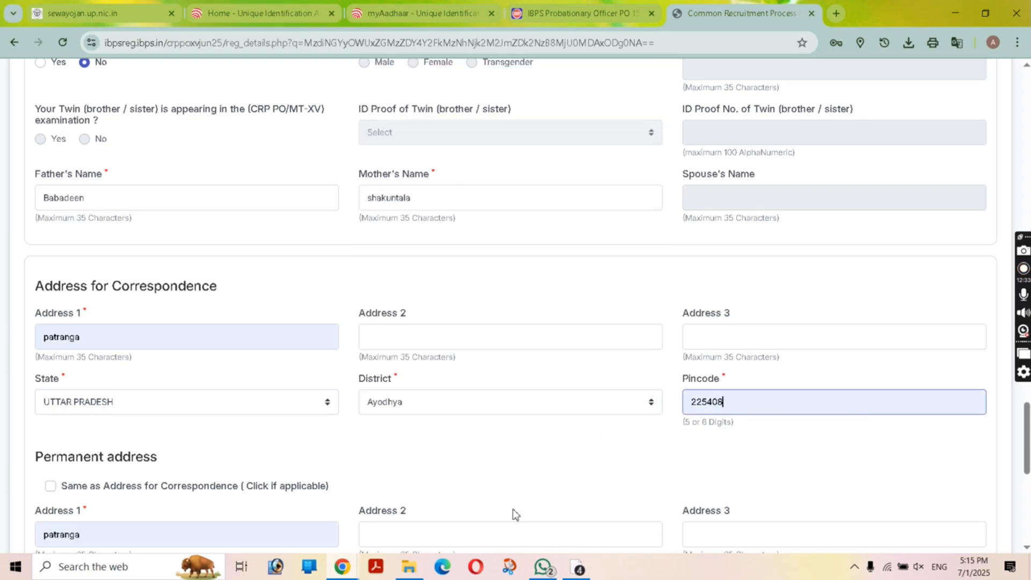
scroll(483, 499, "down", 3)
left_click(50, 351)
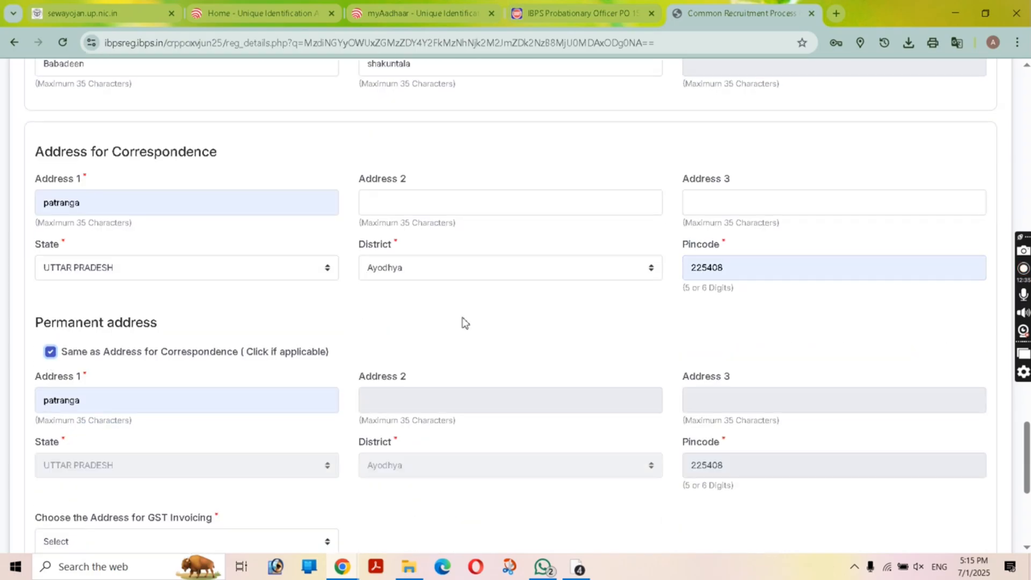
scroll(300, 286, "up", 3)
scroll(334, 324, "down", 1)
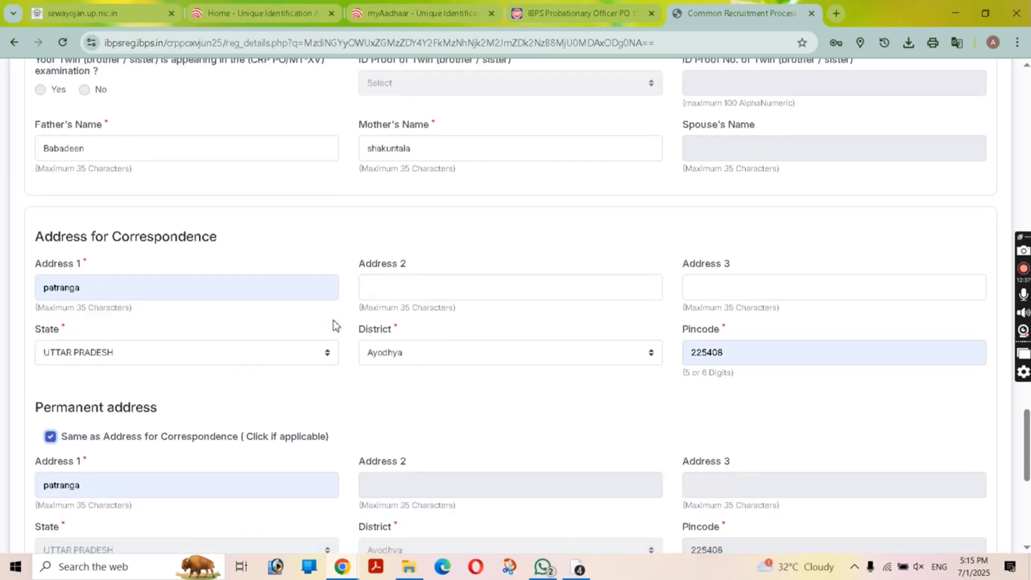
scroll(334, 323, "up", 3)
scroll(419, 344, "down", 10)
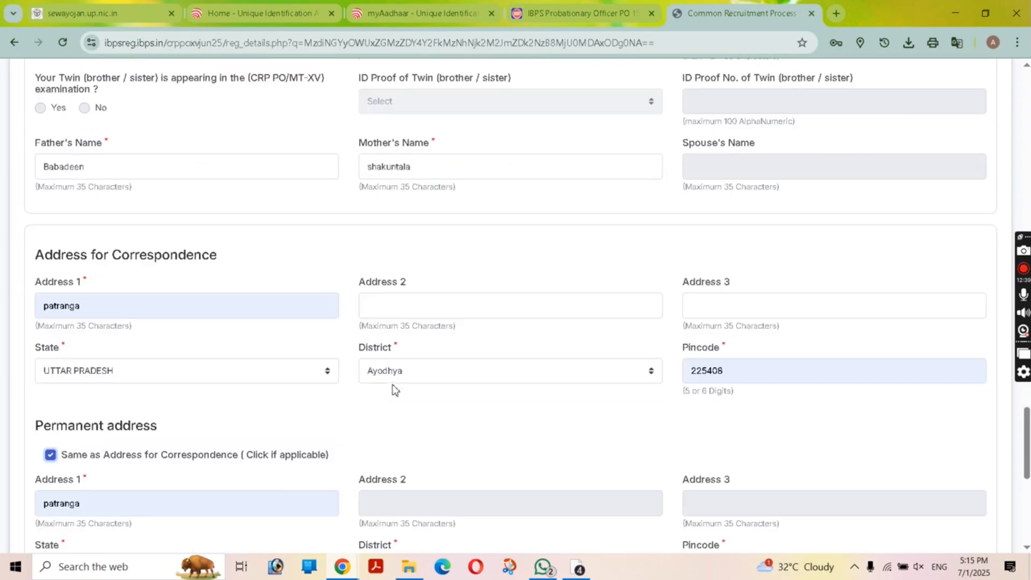
Step: Set the GST invoicing address to Correspondence Address
left_click(204, 223)
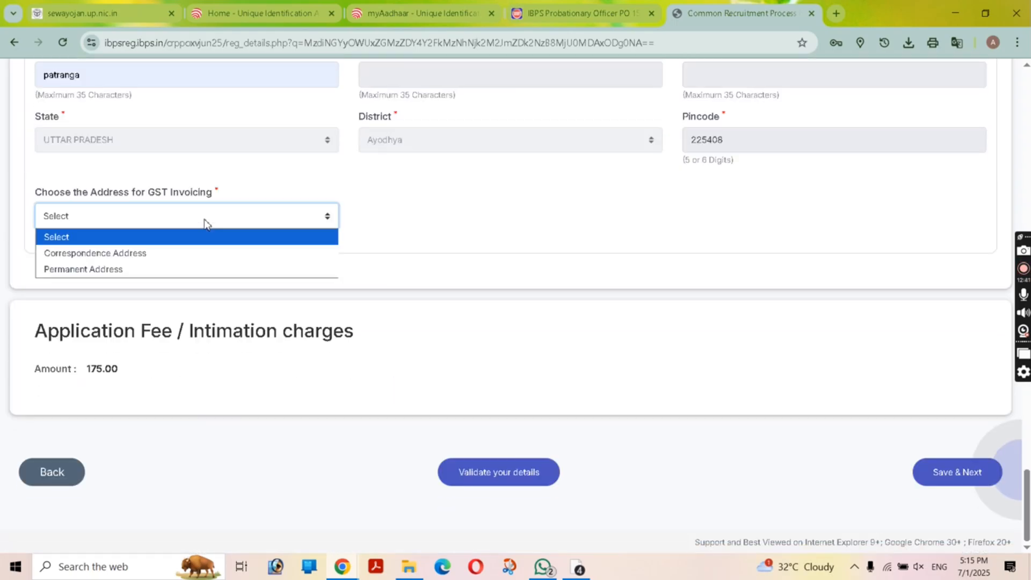
left_click(201, 252)
left_click(509, 493)
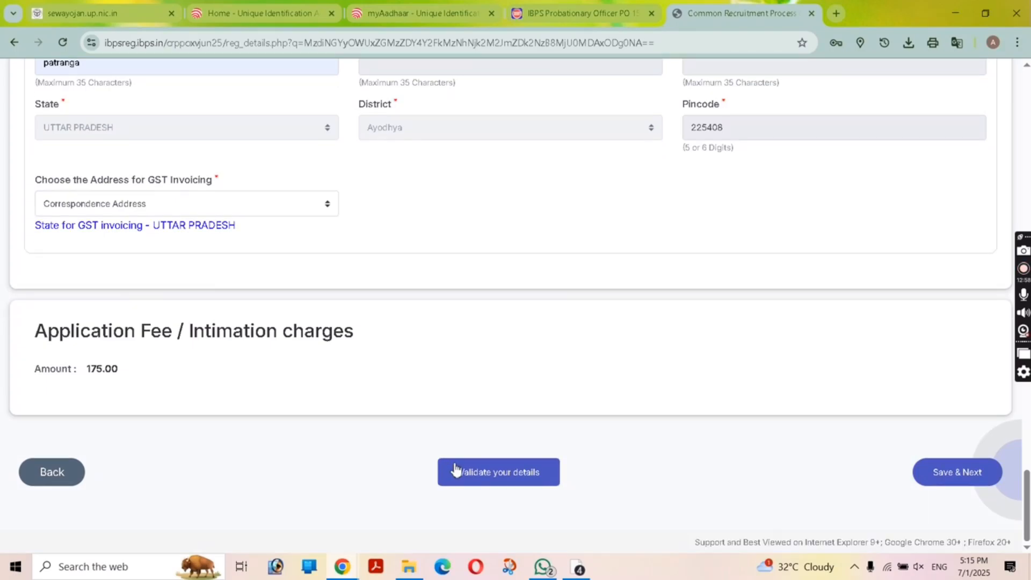
Step: Validate the details, dismiss the success message, and save to reach Educational Qualification
left_click(453, 465)
left_click(627, 128)
left_click(948, 472)
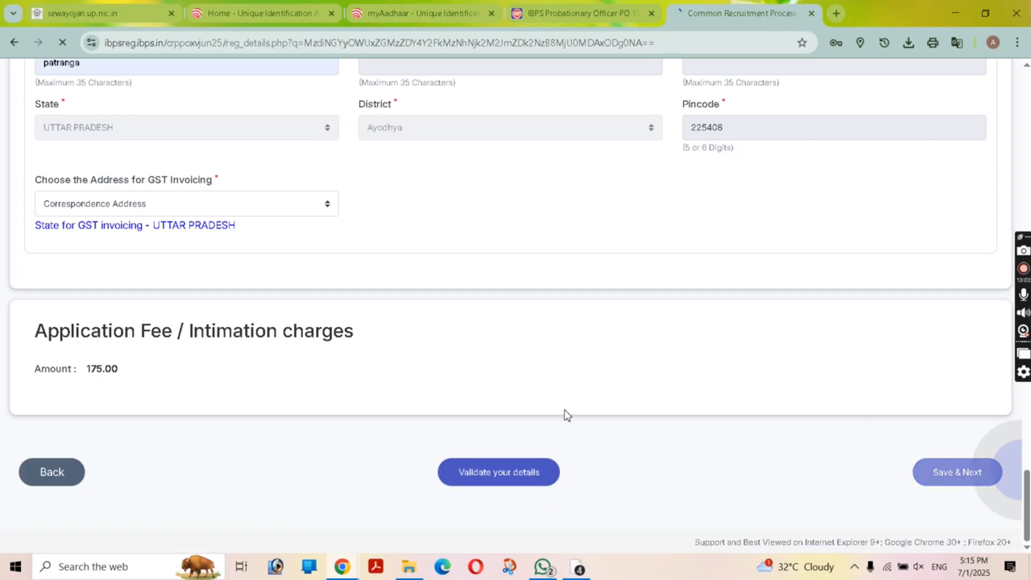
scroll(494, 458, "down", 3)
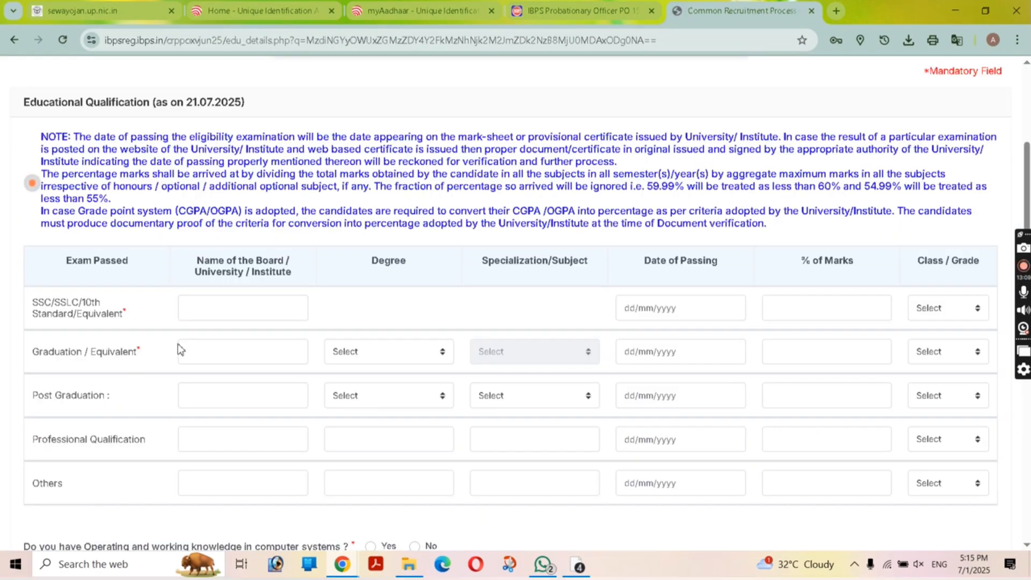
Step: Fill the SSC row with board UP BOARD, passing date 21/03/2025 and First Class
left_click(212, 297)
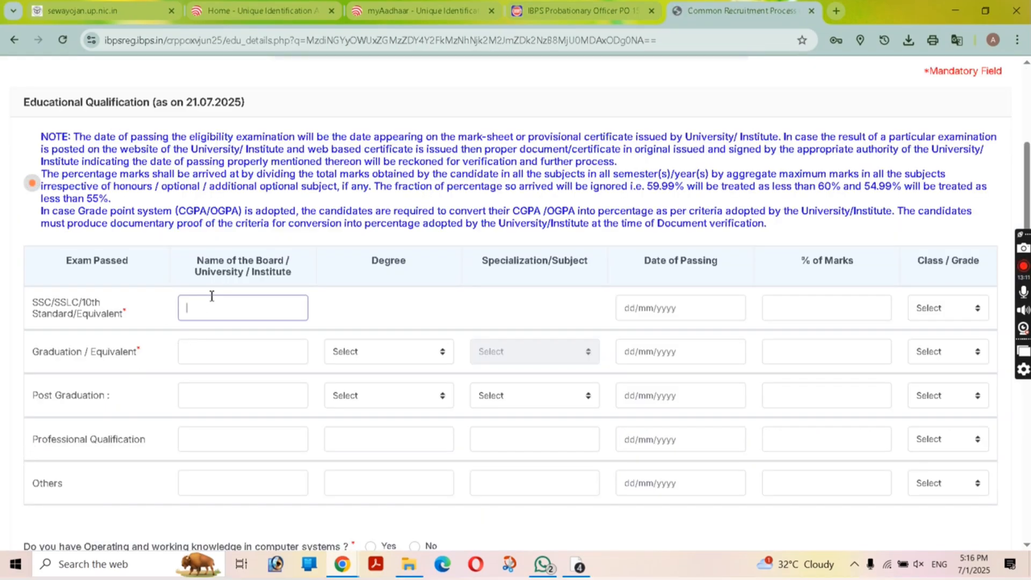
key("Caps_Lock")
type("U")
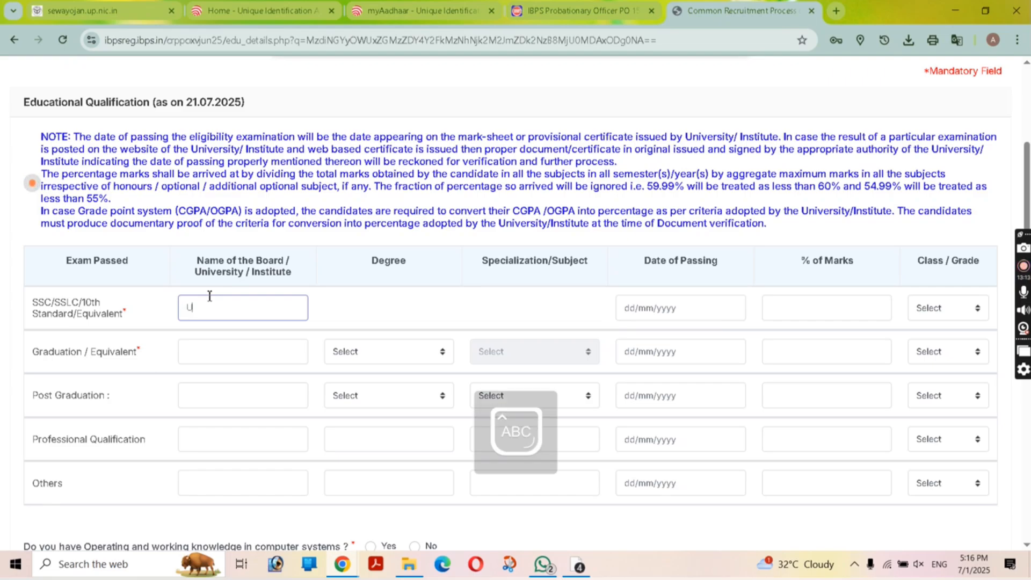
type("P BOARD")
left_click(682, 311)
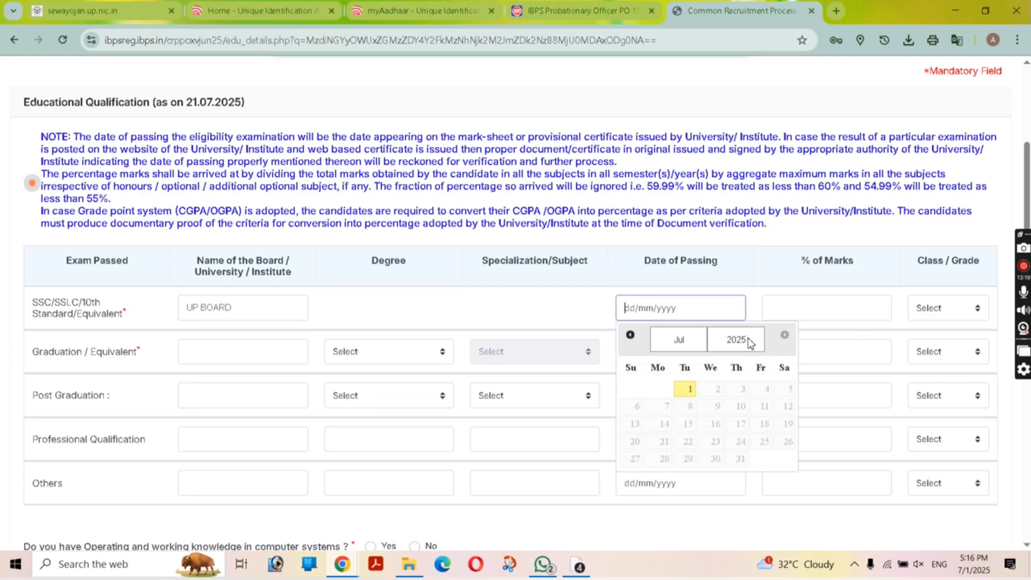
left_click(684, 347)
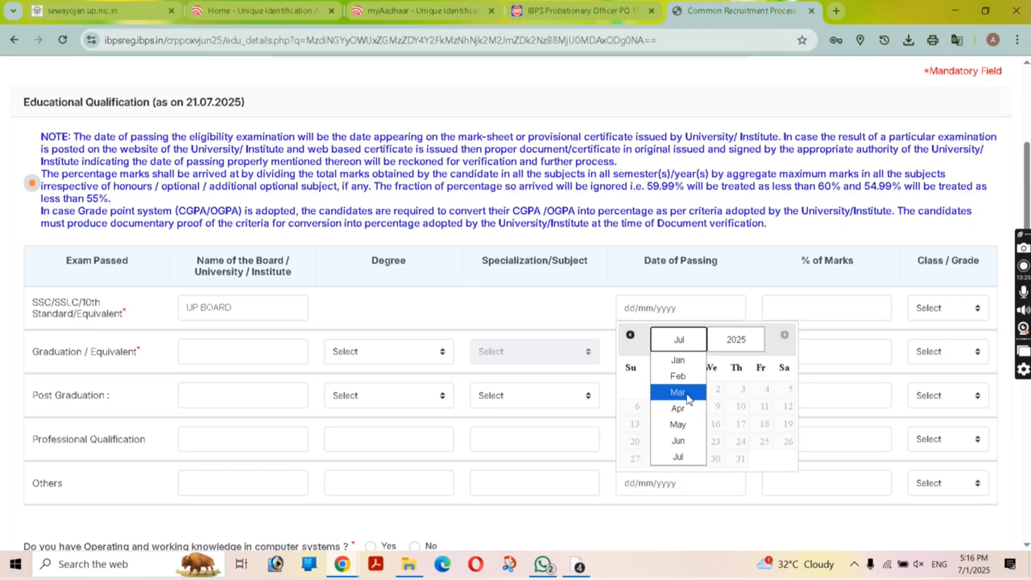
left_click(688, 397)
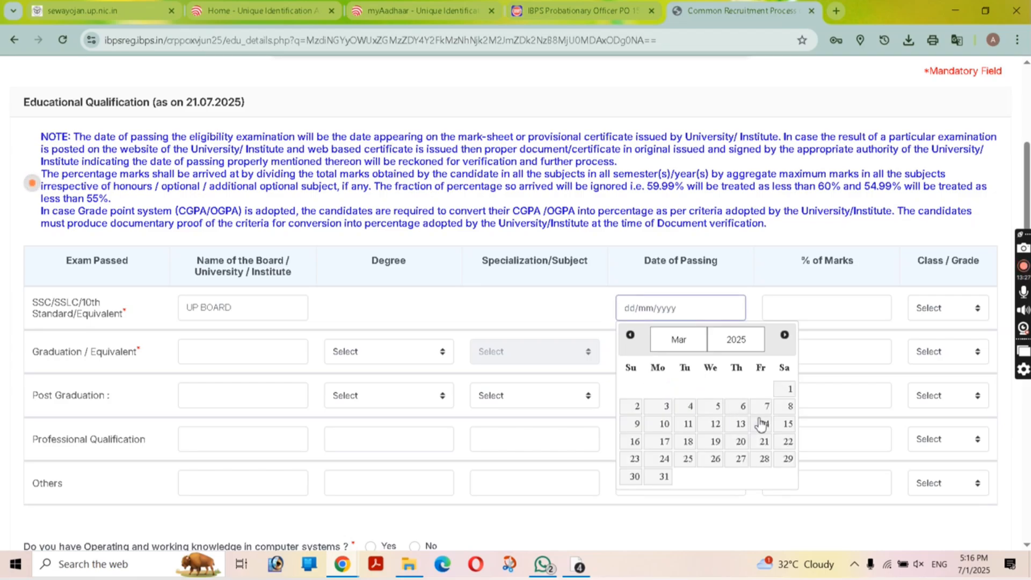
left_click(765, 441)
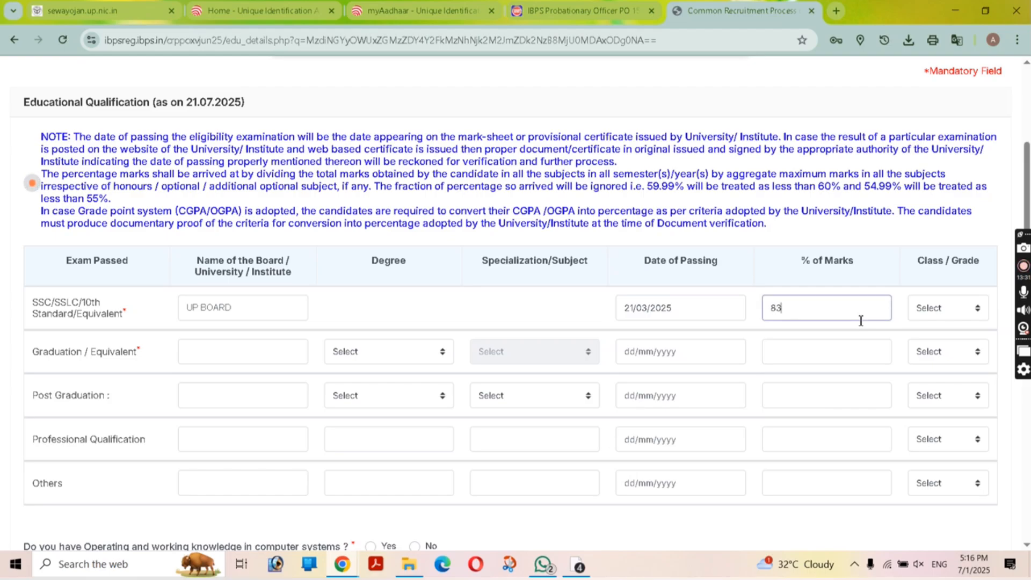
left_click(981, 312)
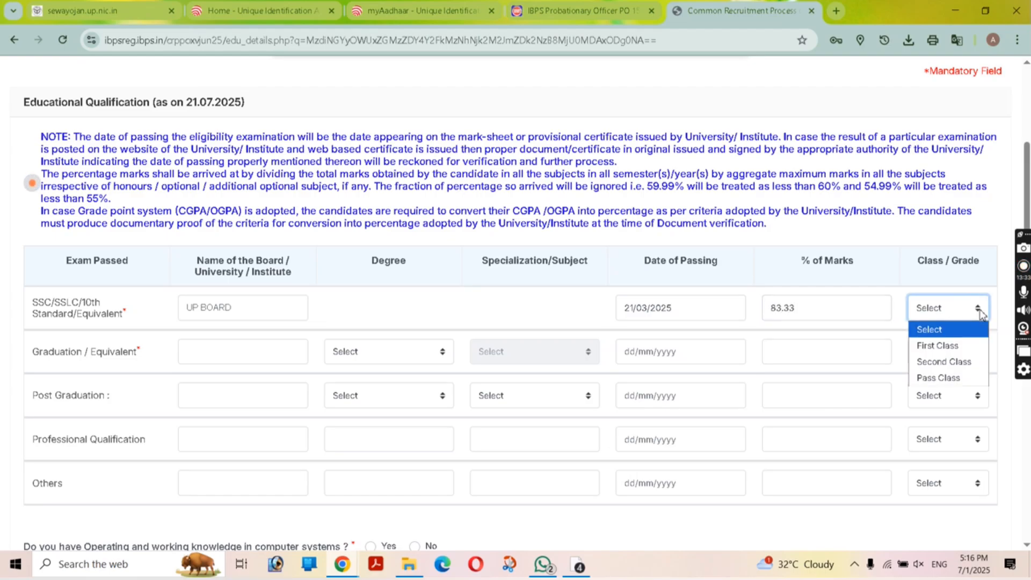
left_click(961, 344)
Step: Complete the graduation university name and choose a B.Sc. degree in Mathematics
left_click(180, 350)
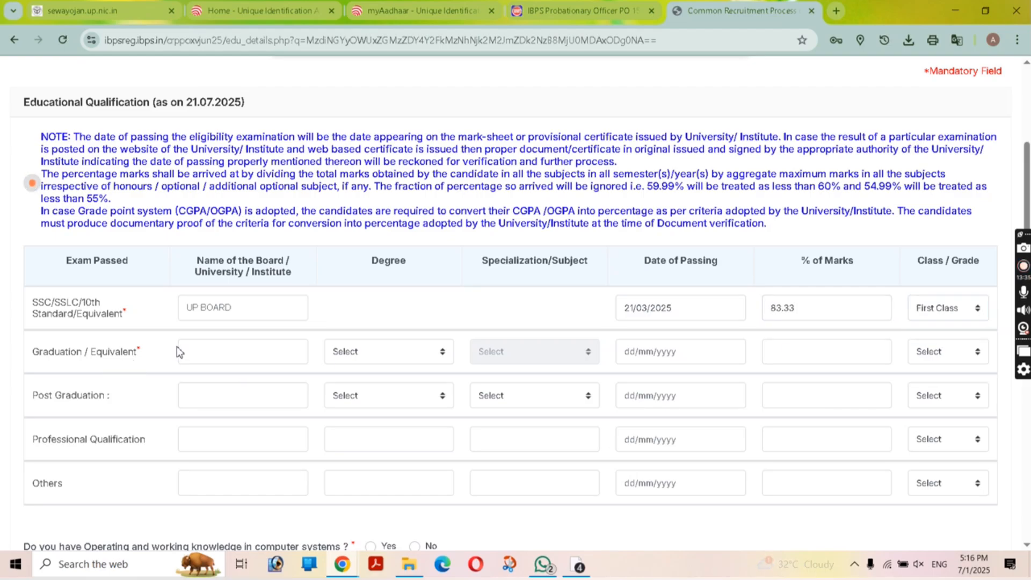
type("D")
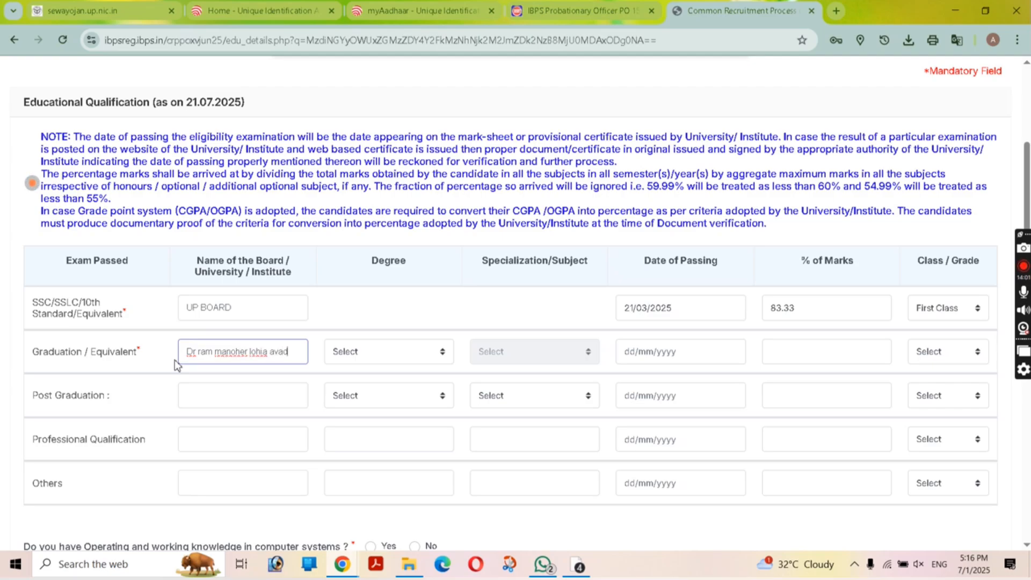
type("h universi")
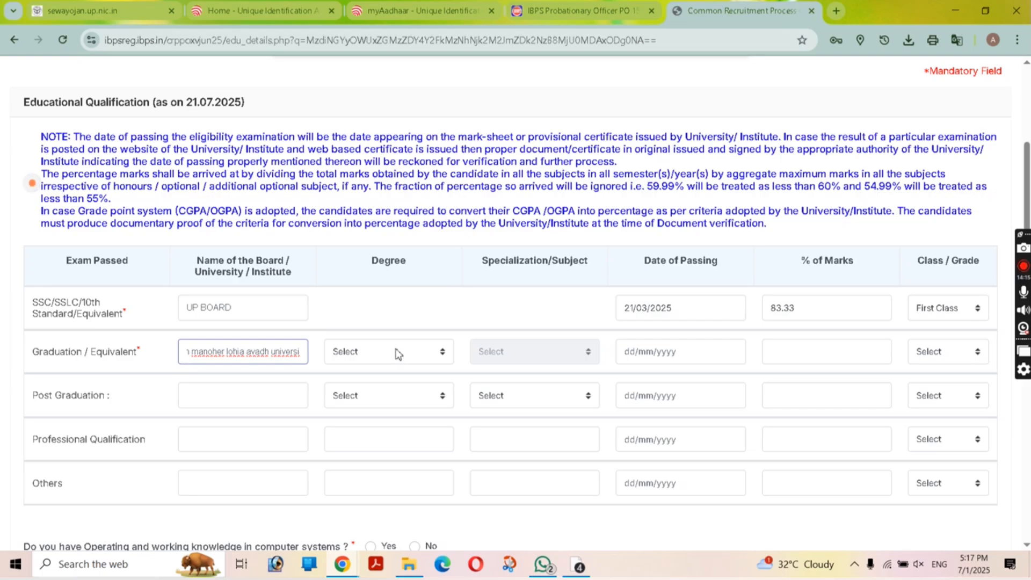
left_click(416, 358)
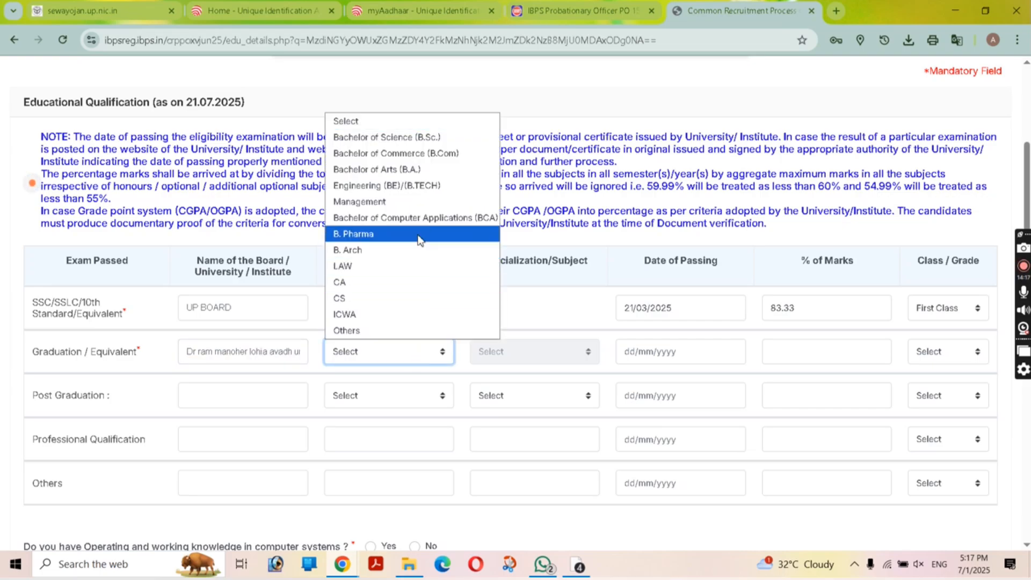
left_click(424, 137)
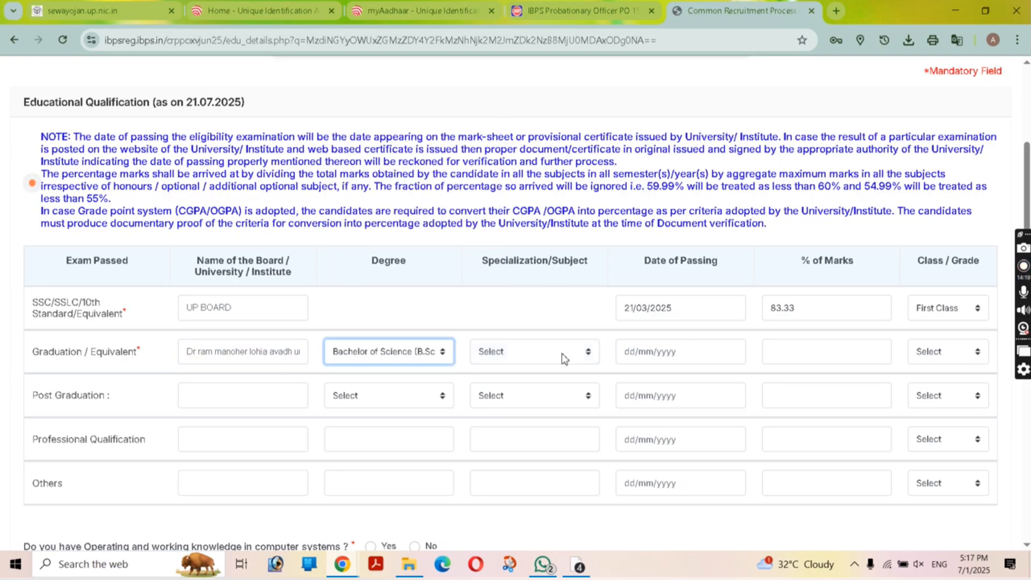
left_click(562, 354)
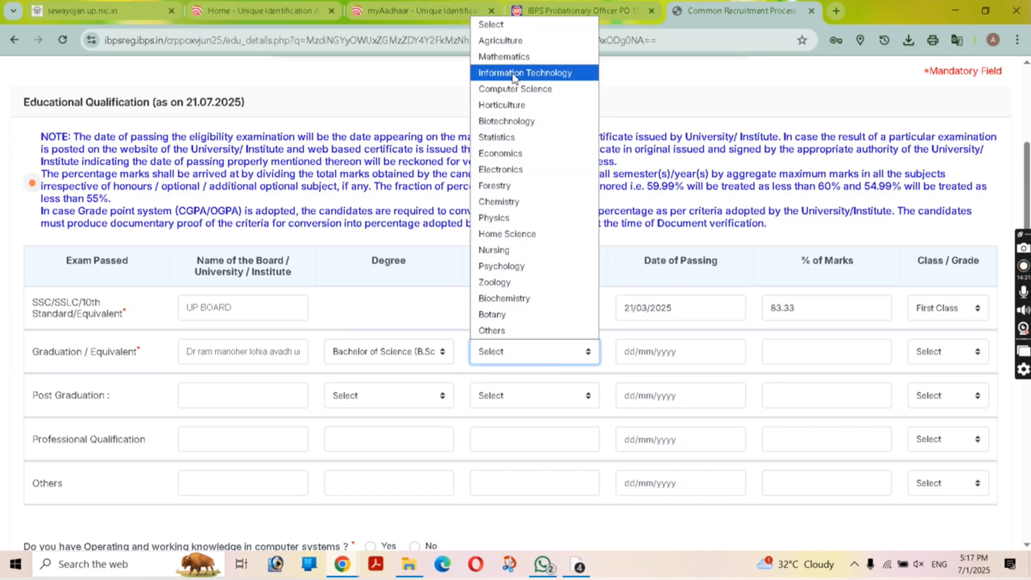
left_click(519, 55)
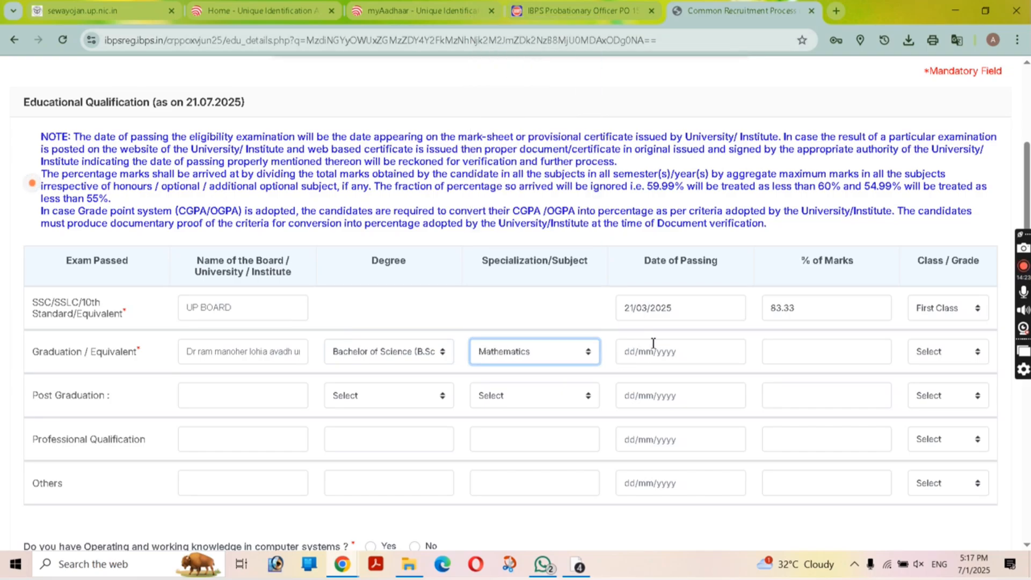
Step: Set the graduation passing date to 20/05/2020
left_click(666, 356)
left_click(734, 383)
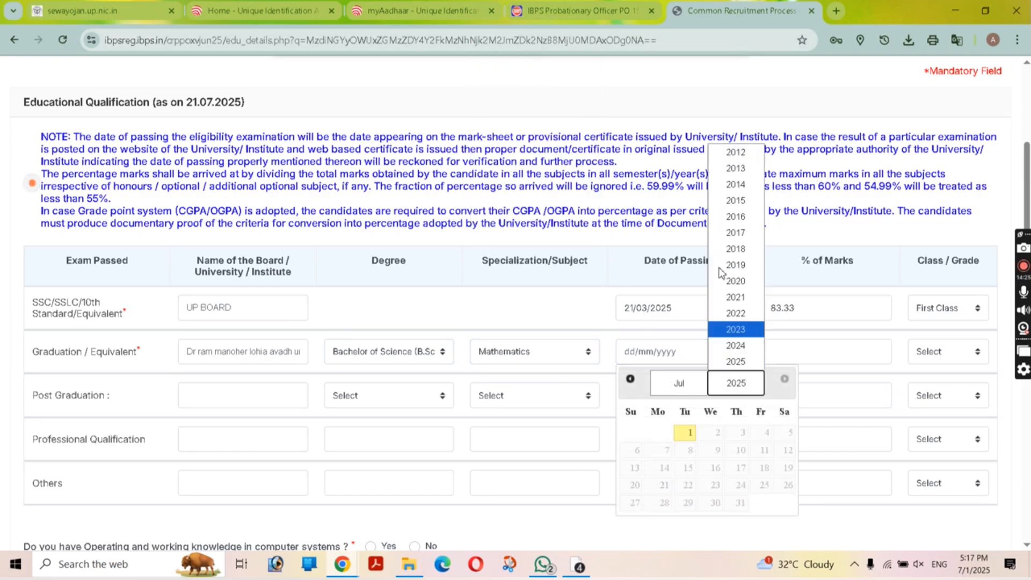
left_click(736, 281)
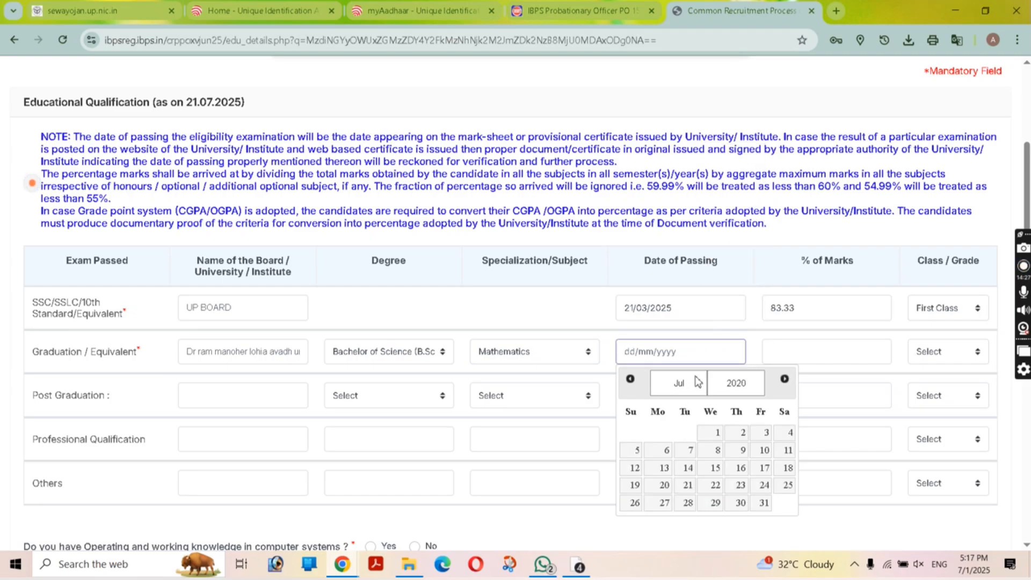
left_click(697, 381)
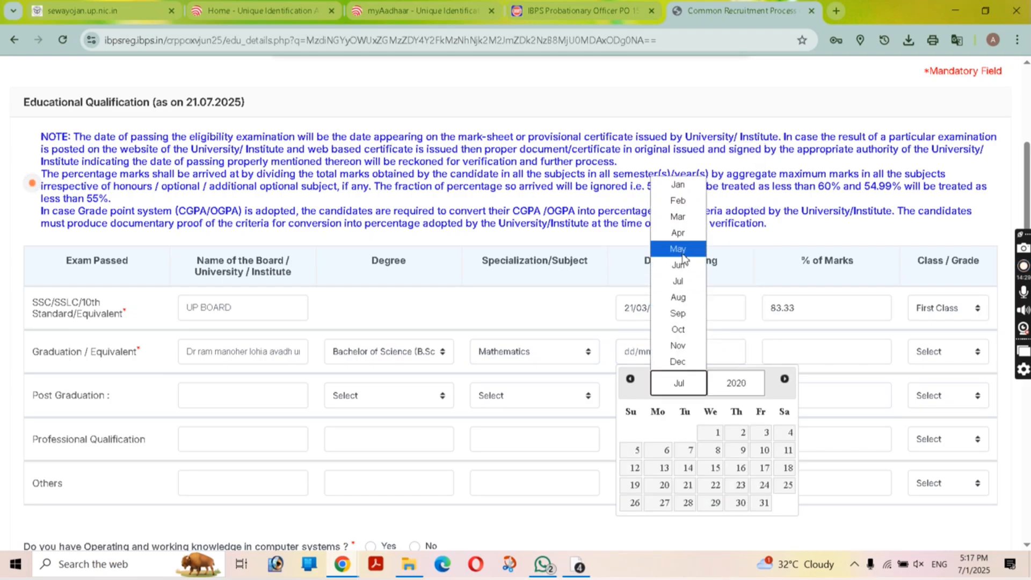
left_click(681, 251)
left_click(711, 486)
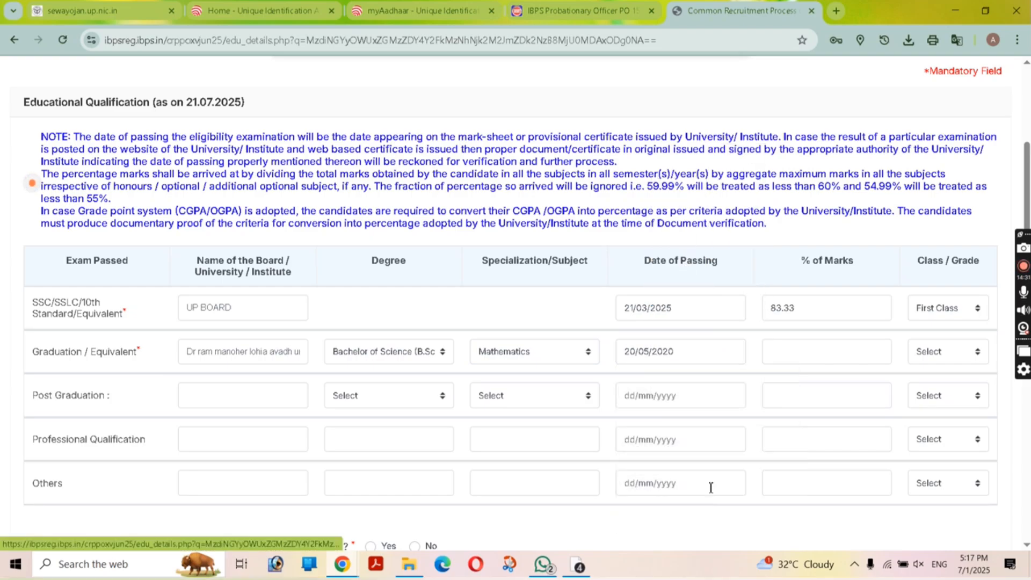
Step: Enter 55 percent marks and Second Class, then answer Yes to computer knowledge
left_click(816, 358)
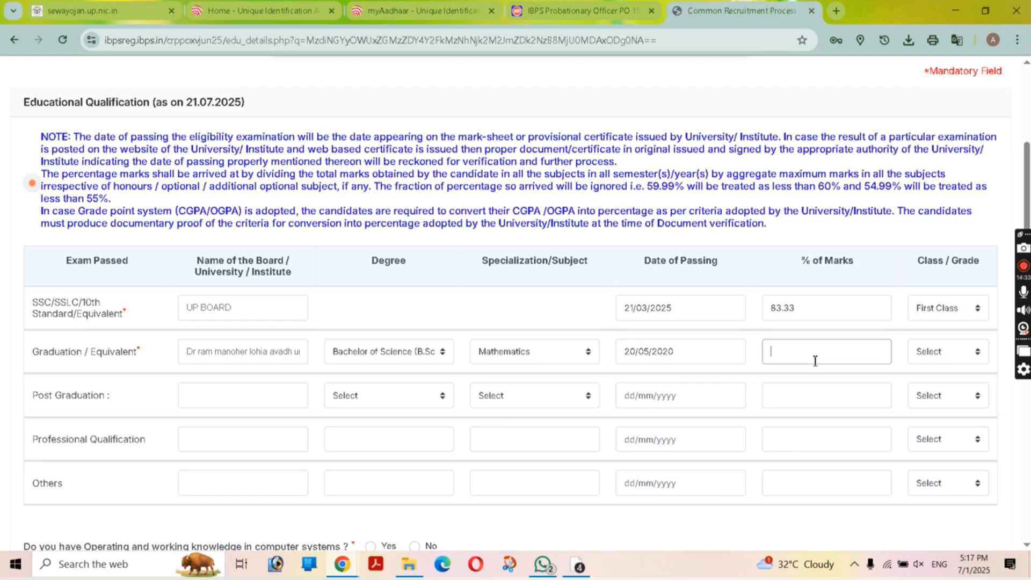
type("55")
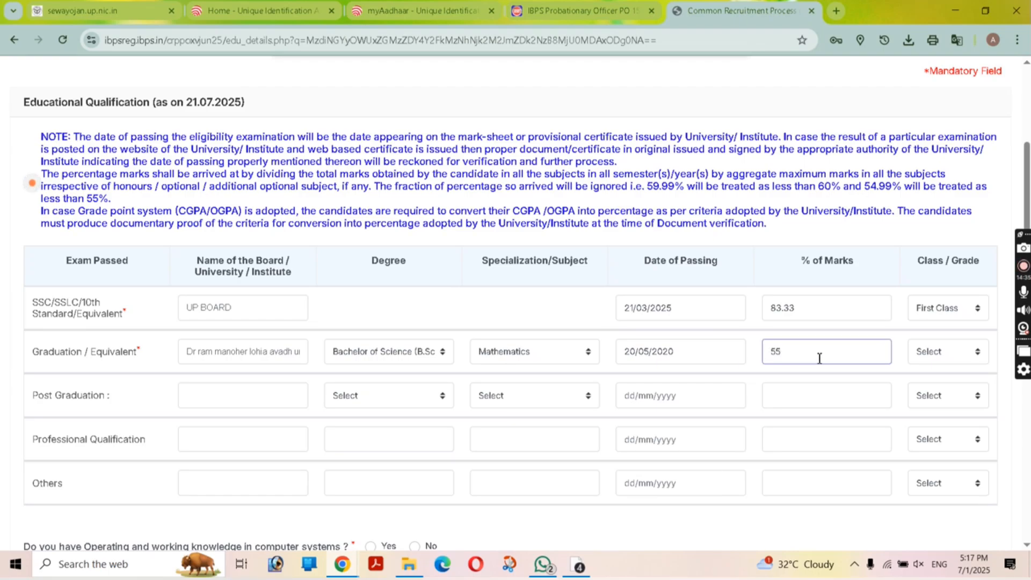
left_click(952, 352)
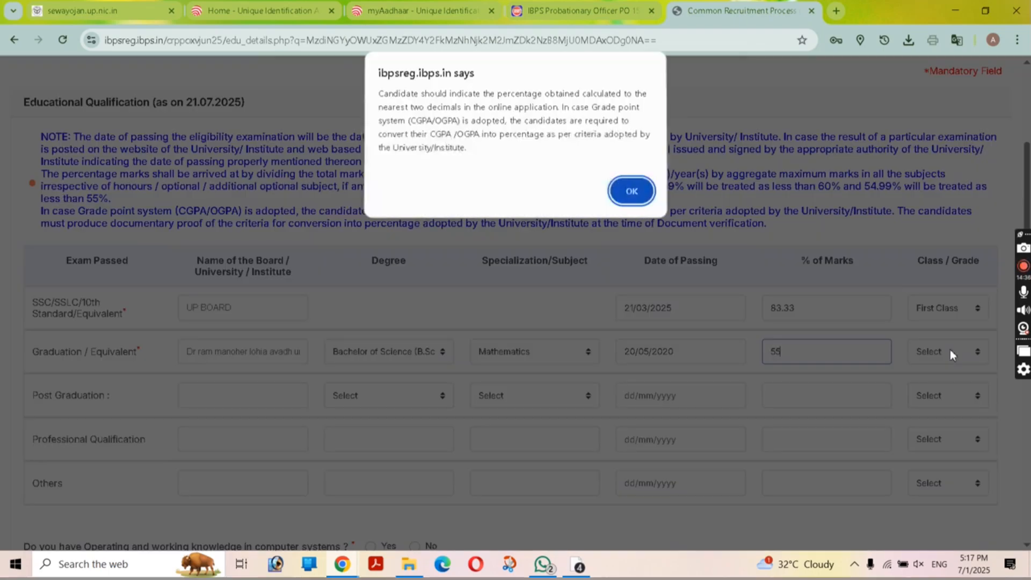
left_click(619, 197)
left_click(976, 360)
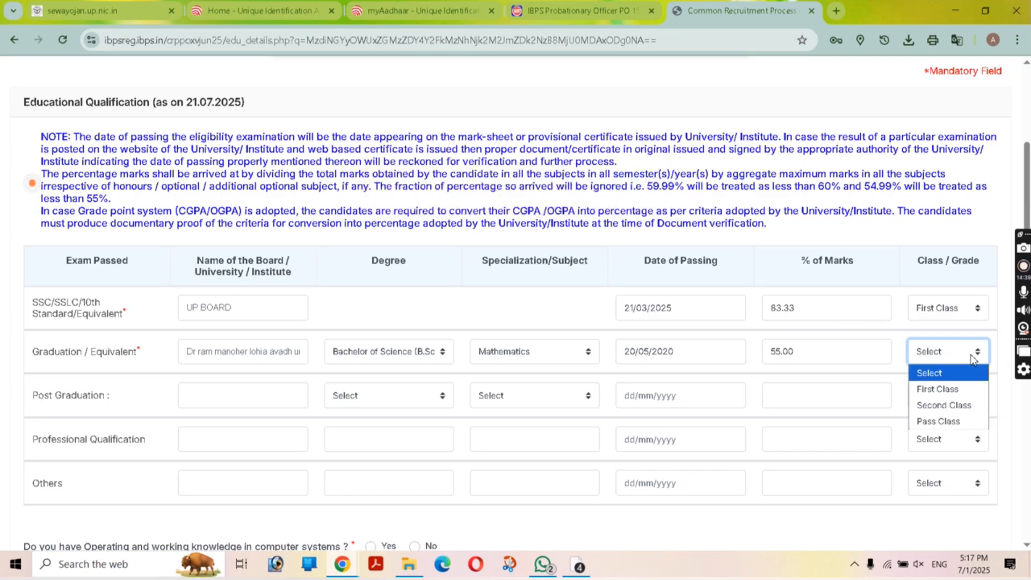
left_click(970, 403)
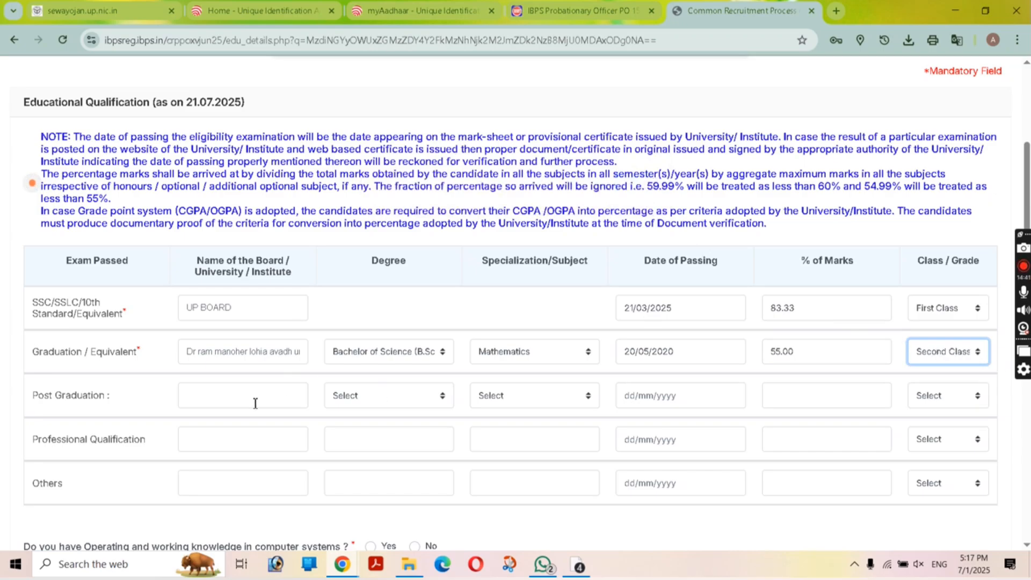
scroll(255, 403, "down", 5)
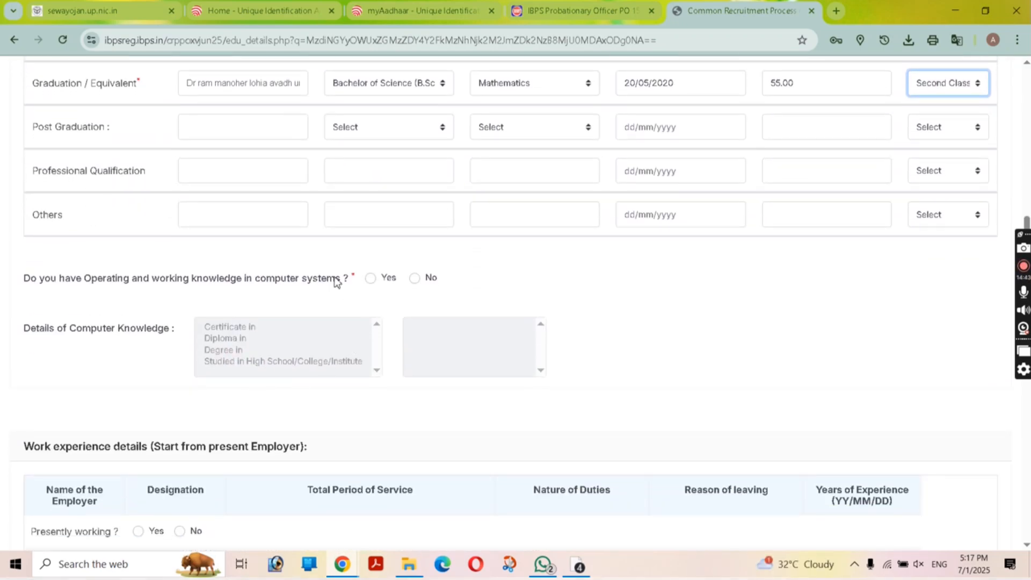
left_click(371, 278)
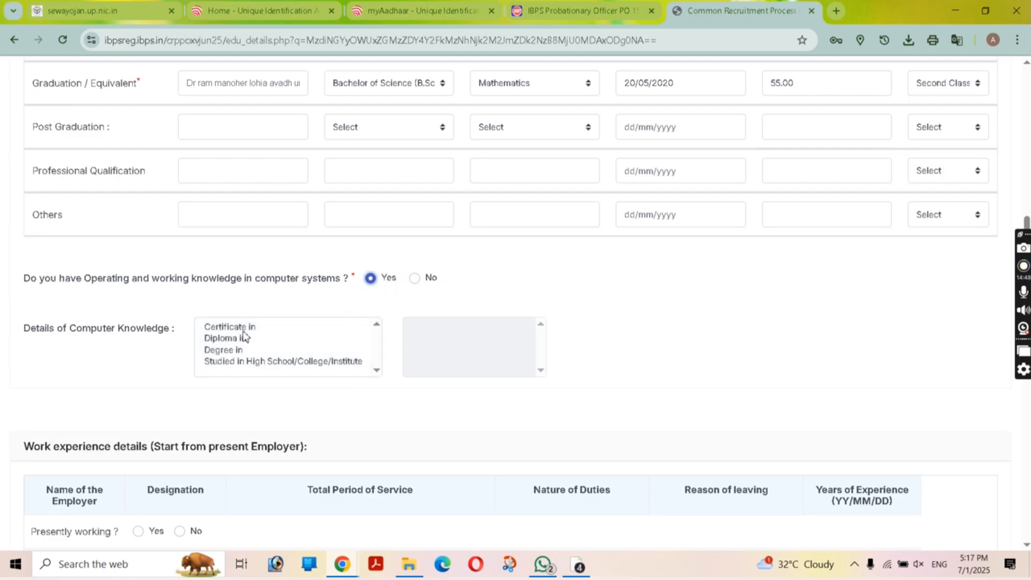
Step: Select 'Studied in High School/College/Institute' as computer knowledge and scroll to Other Details
left_click(275, 364)
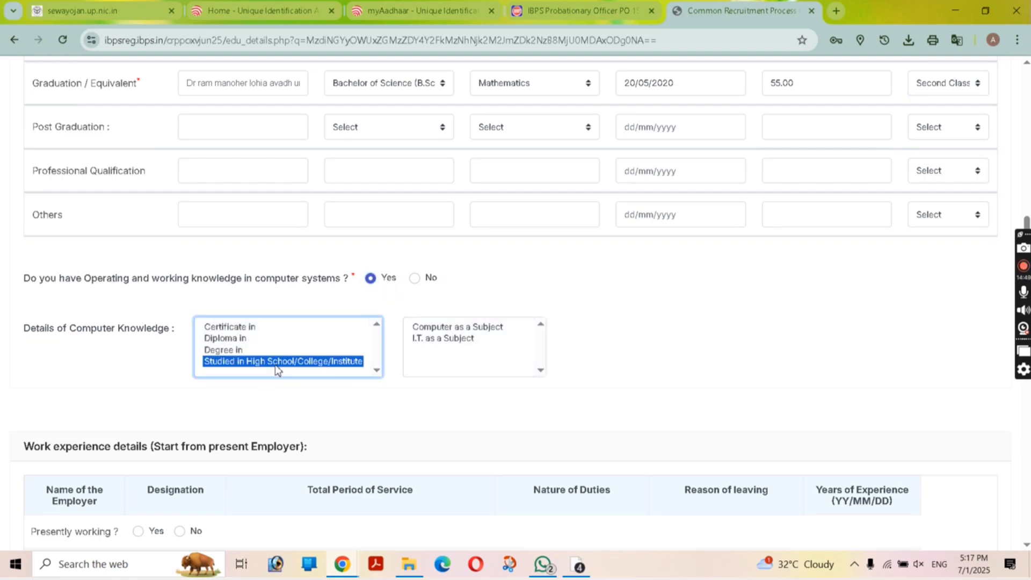
scroll(310, 355, "down", 2)
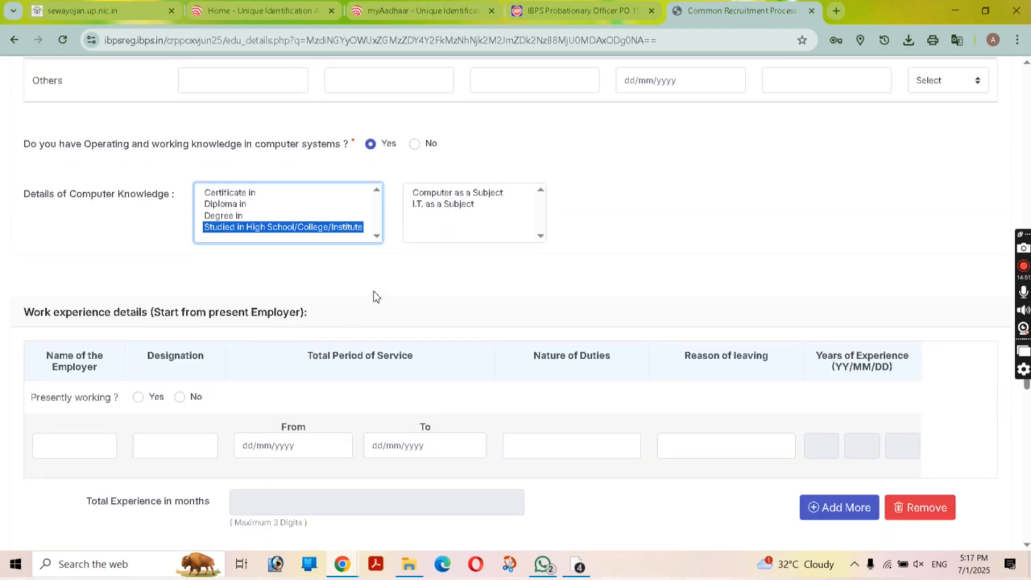
scroll(376, 295, "up", 1)
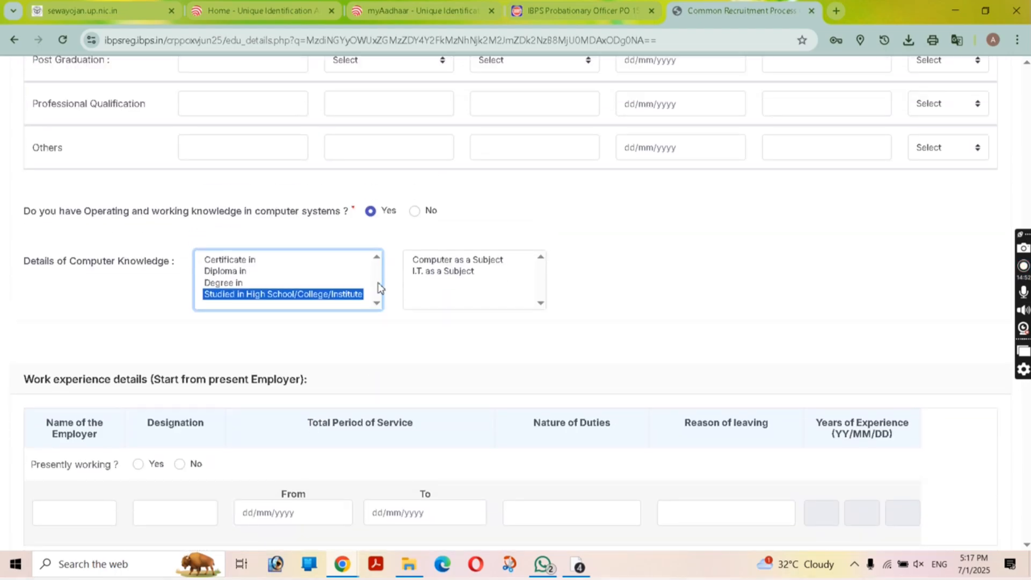
left_click(439, 347)
scroll(439, 348, "down", 3)
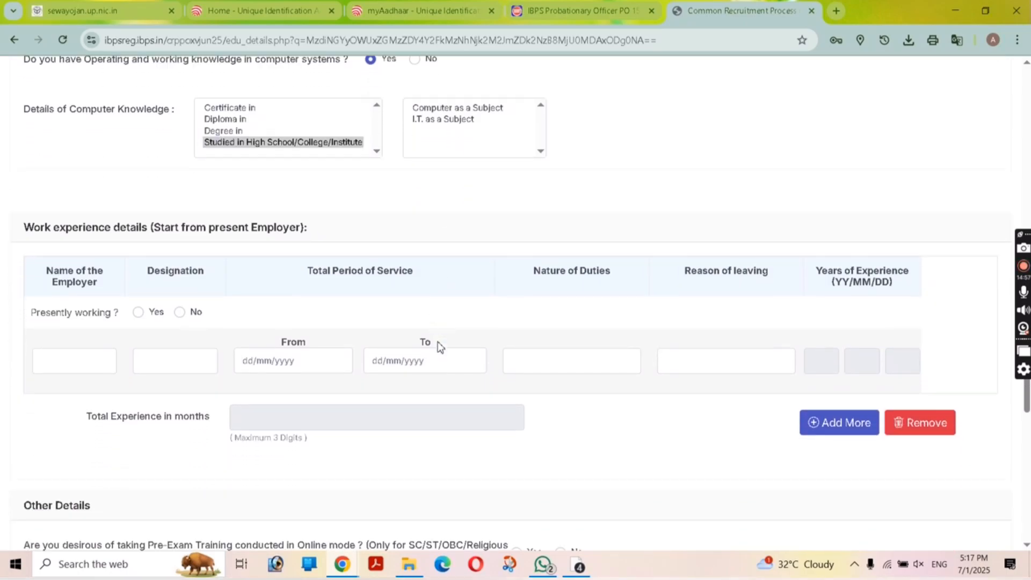
scroll(439, 347, "down", 1)
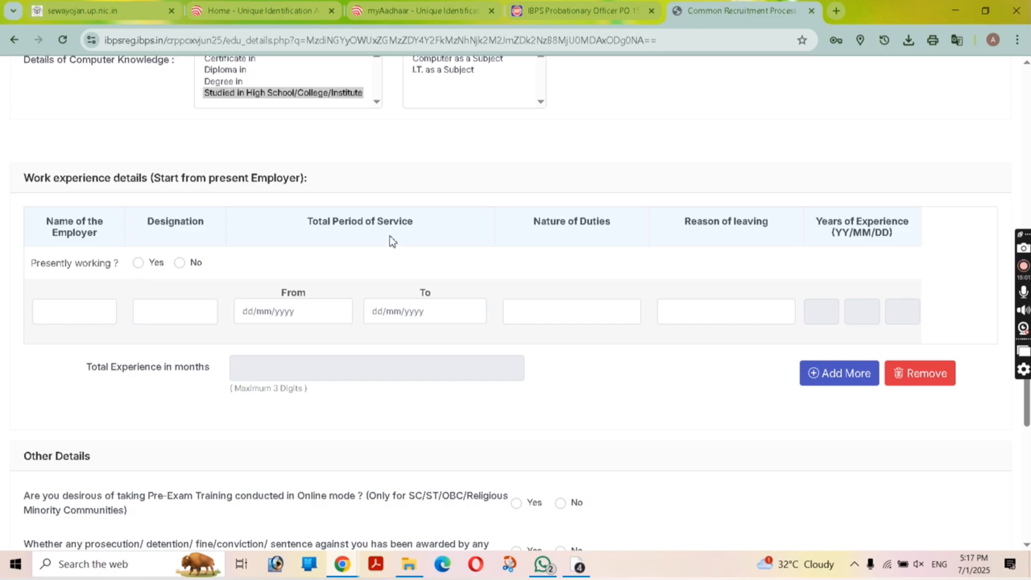
Step: Answer Yes to online pre-exam training and declare no prosecution or conviction
scroll(436, 372, "down", 3)
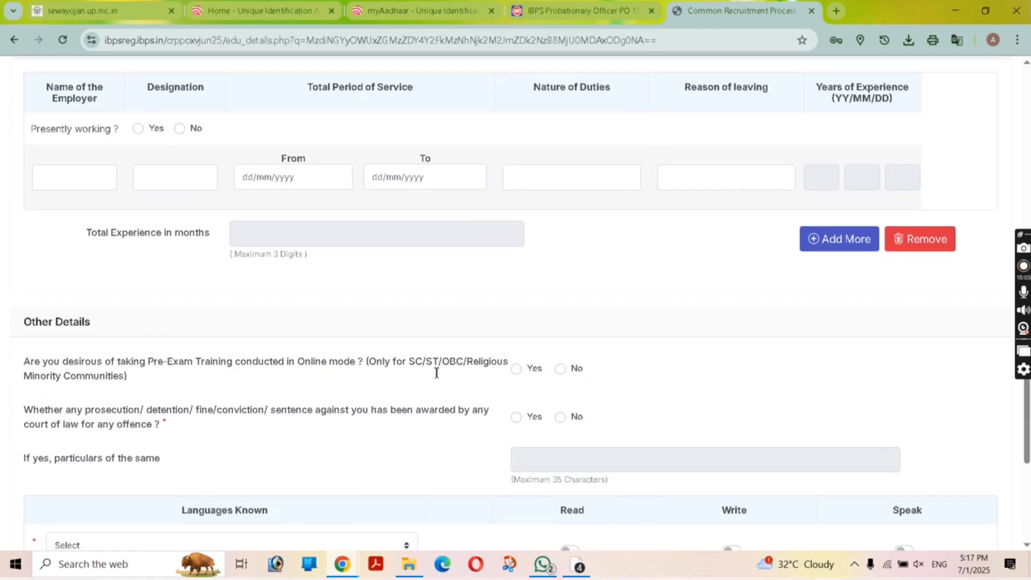
scroll(436, 376, "down", 3)
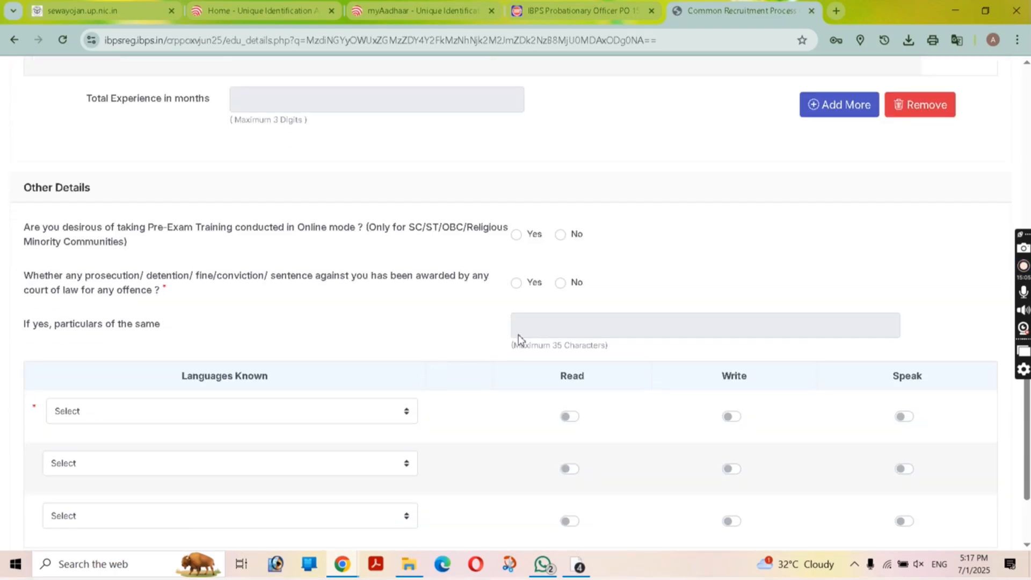
left_click(516, 235)
left_click(562, 284)
Step: Choose Hindi and English as the first two known languages
scroll(545, 316, "down", 3)
left_click(372, 270)
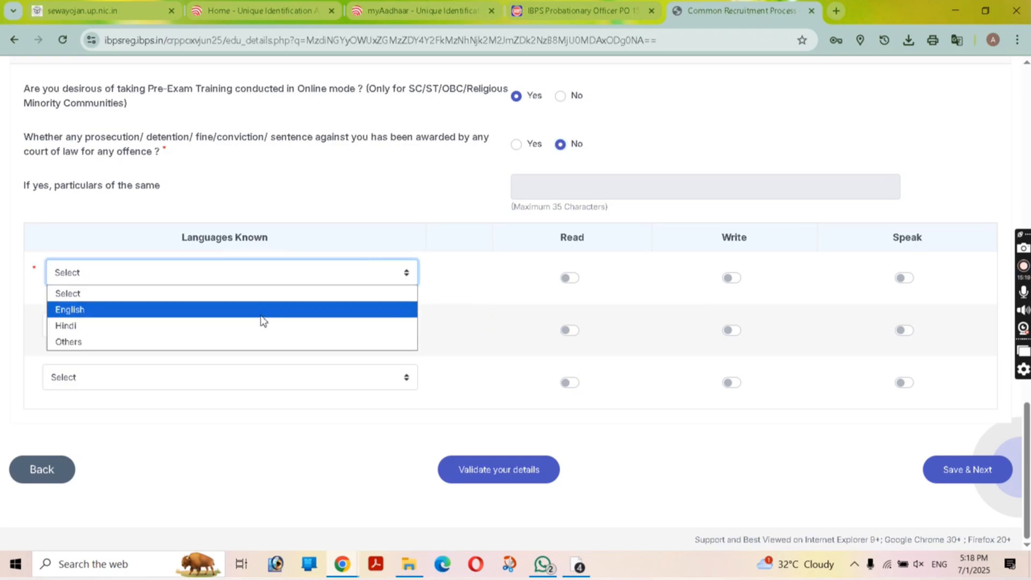
left_click(259, 329)
left_click(267, 330)
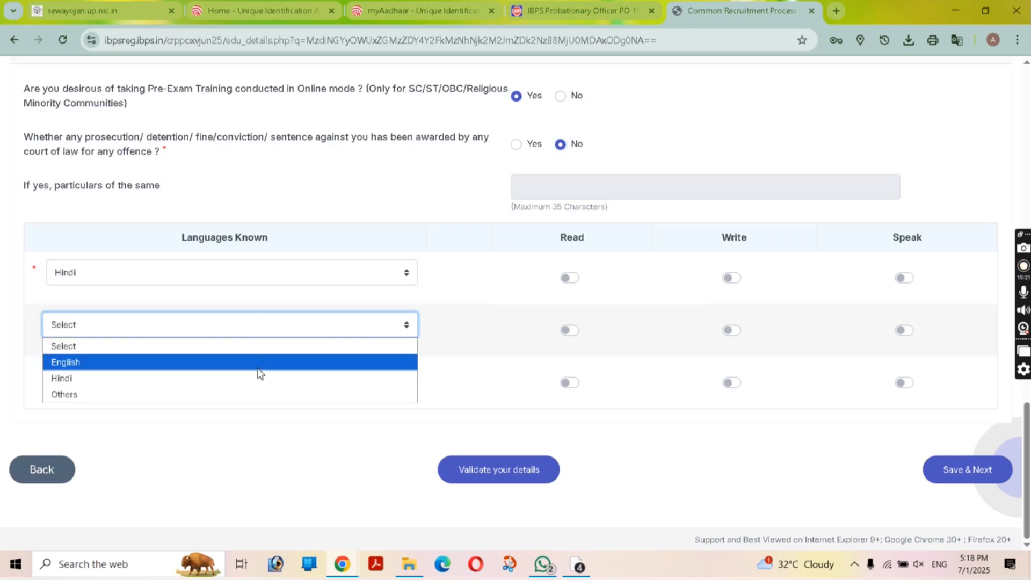
left_click(290, 349)
key("Down")
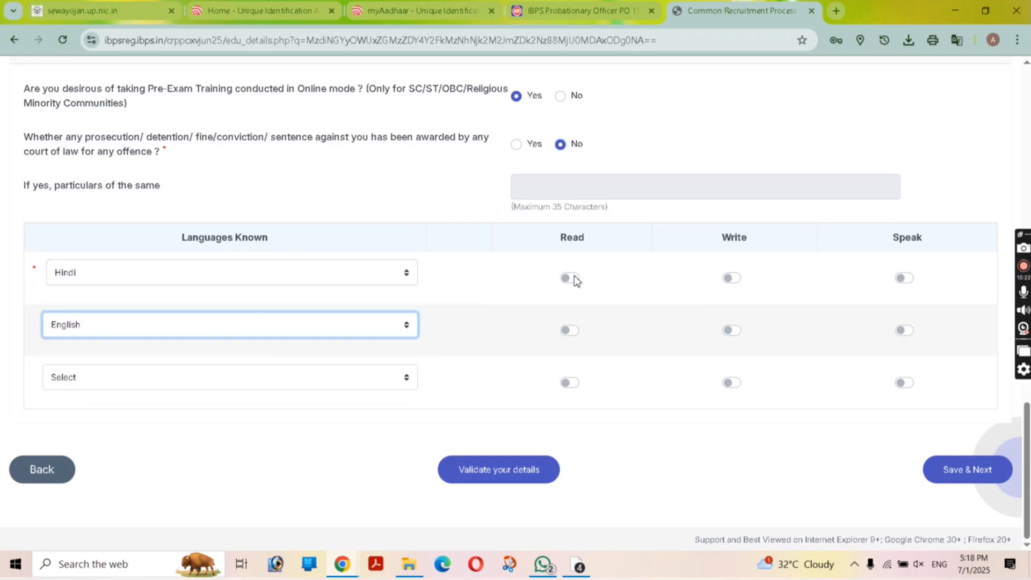
Step: Mark Hindi and English as read, write and speak, leaving the third language unset
left_click(572, 278)
left_click(729, 279)
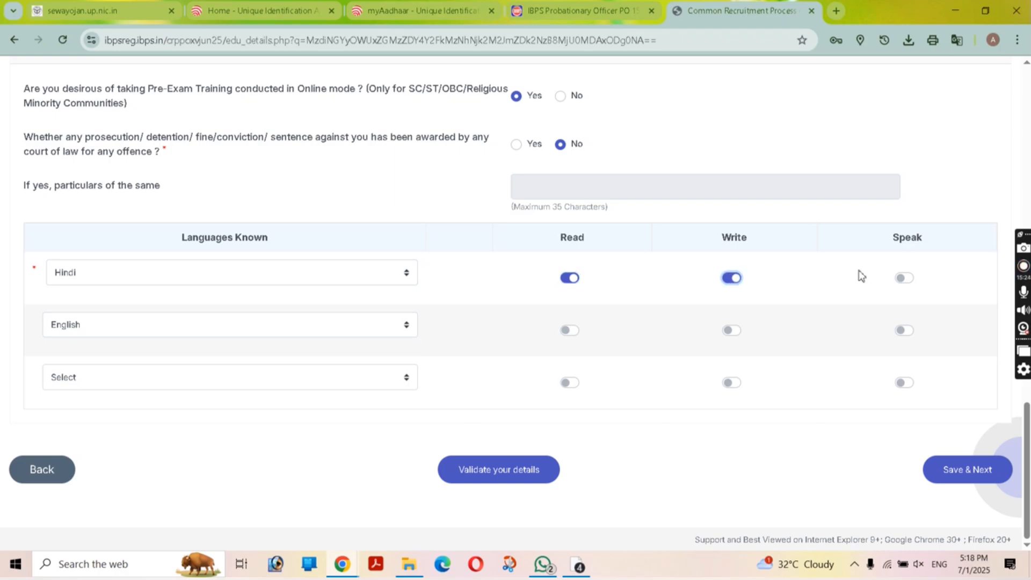
left_click(904, 280)
left_click(570, 332)
left_click(731, 332)
left_click(904, 331)
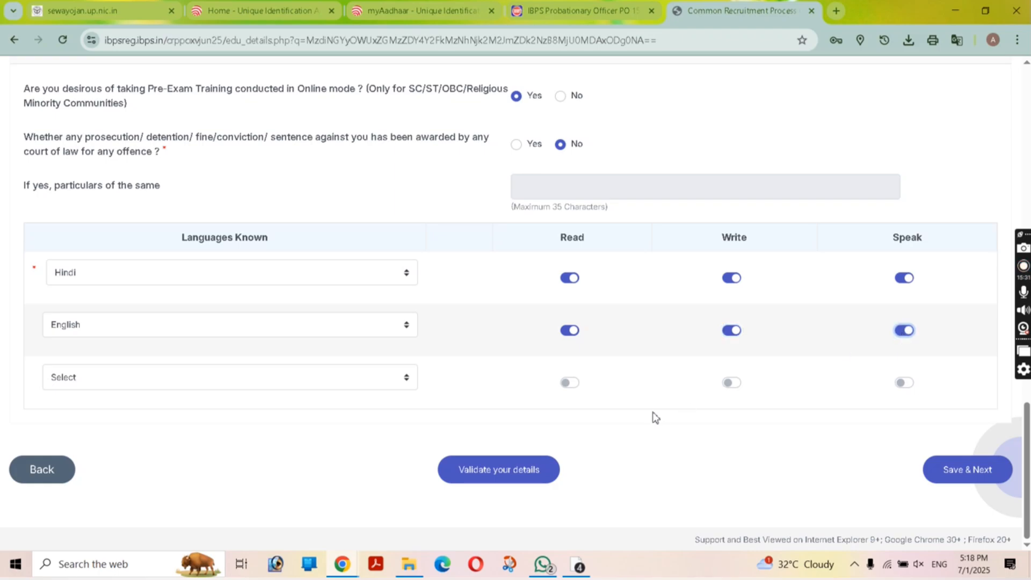
left_click(223, 379)
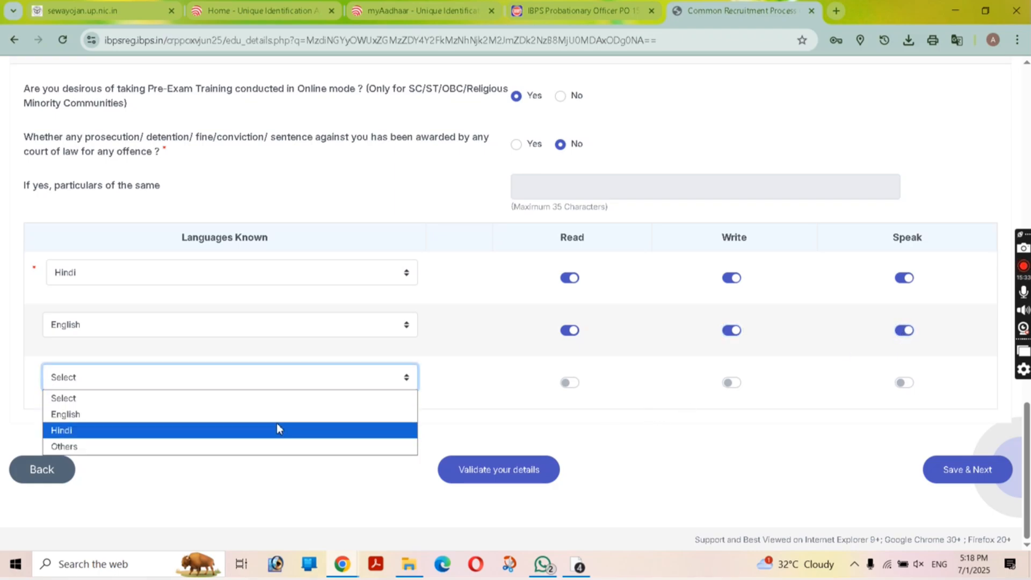
left_click(648, 476)
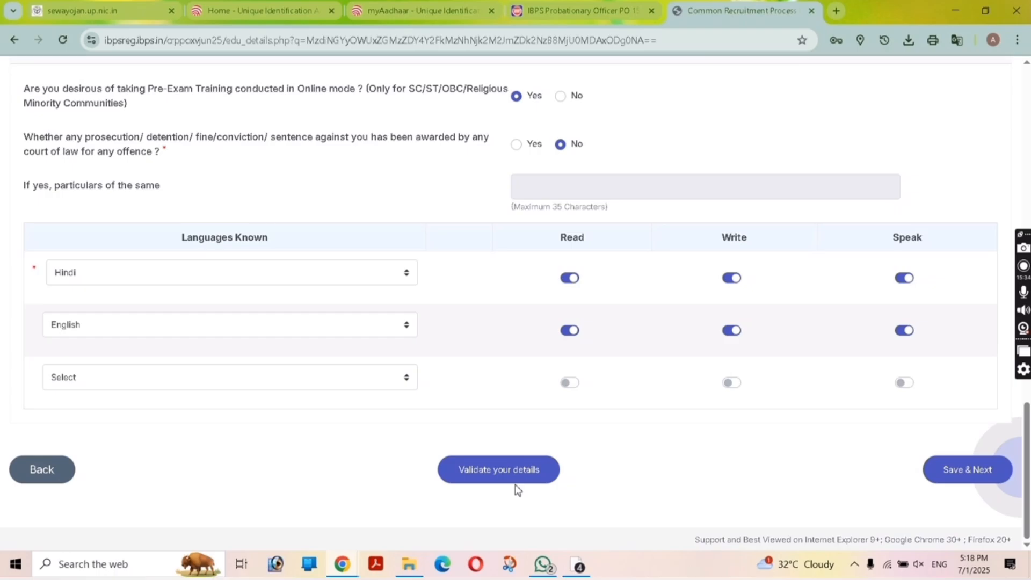
Step: Validate the details, acknowledge success, and save to reach the bank Preference page
left_click(514, 483)
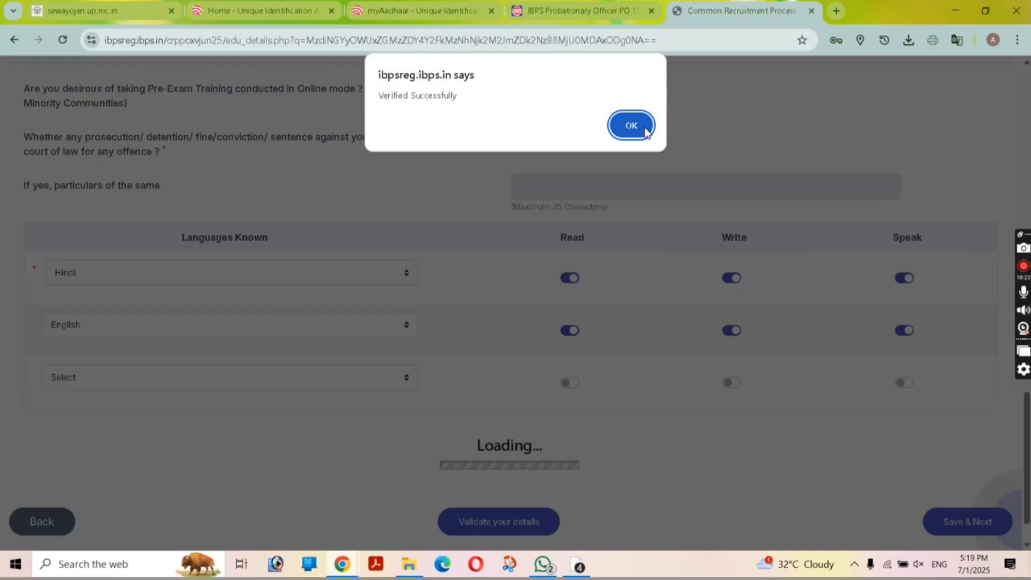
left_click(629, 125)
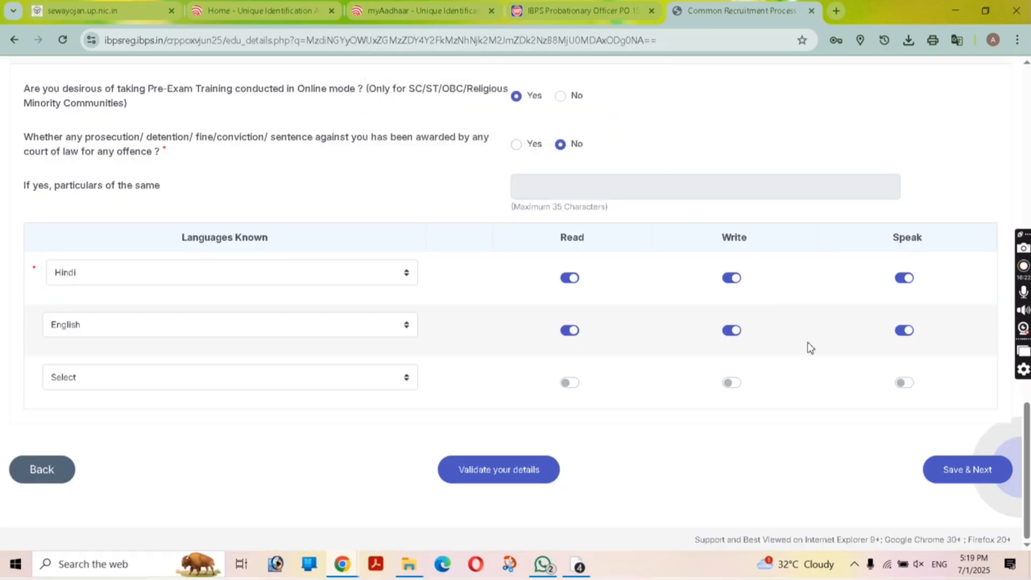
left_click(945, 471)
scroll(482, 336, "down", 4)
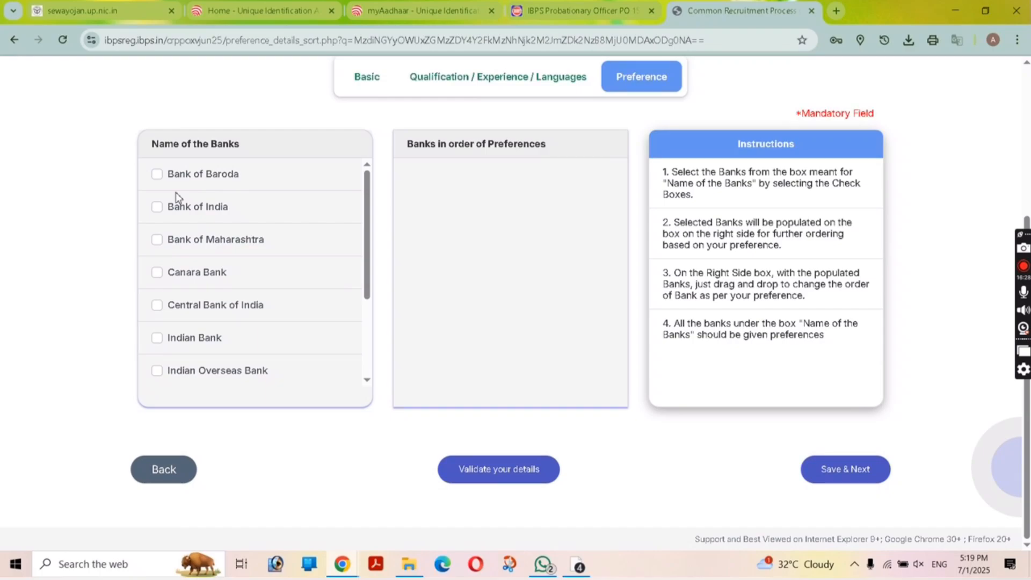
Step: Check the IBPS PO bank-wise vacancy table on the notice tab, then return to the form
key("ctrl+shift+Tab")
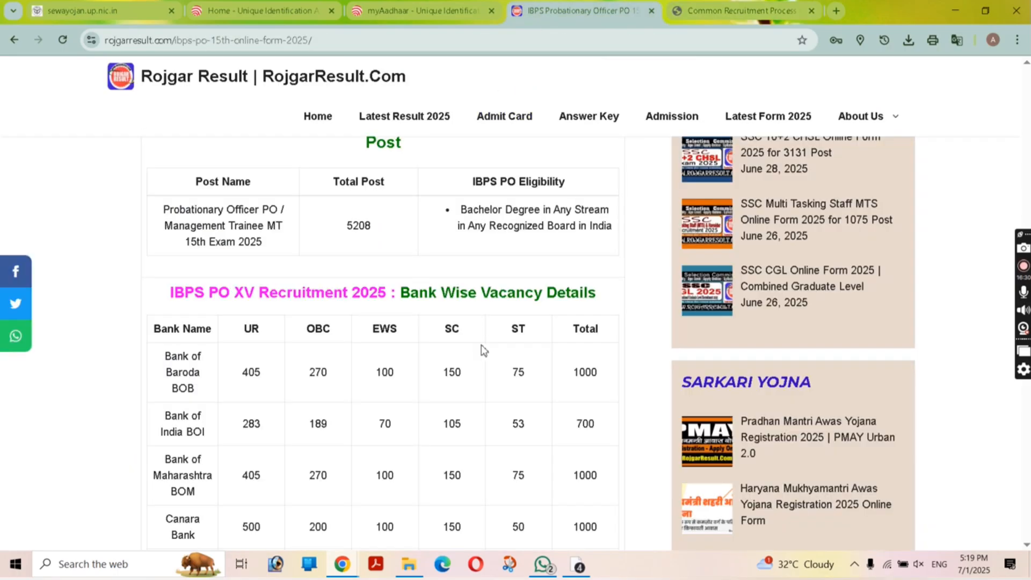
scroll(472, 350, "down", 2)
scroll(403, 324, "up", 3)
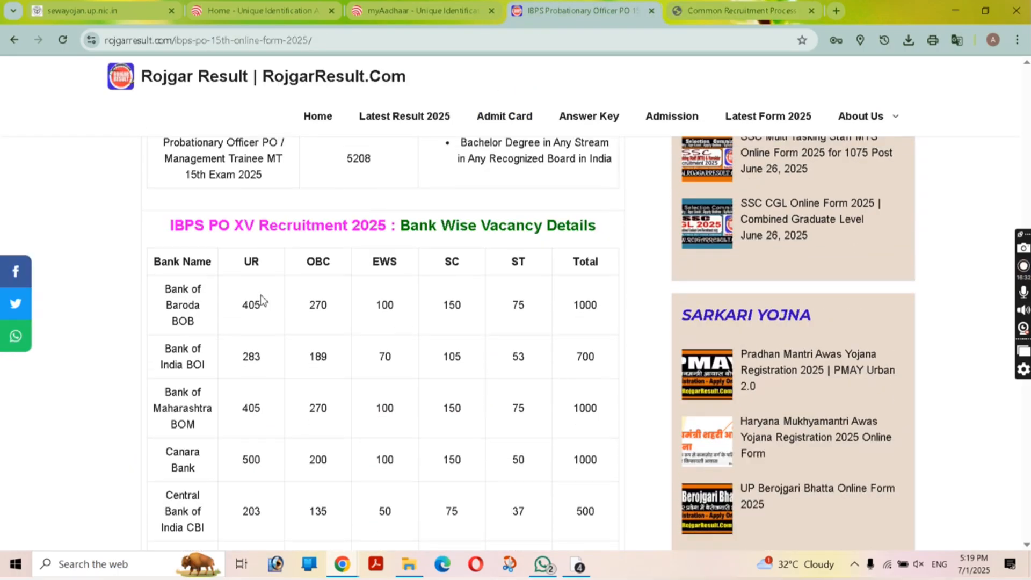
left_click_drag(155, 293, 196, 333)
left_click(196, 333)
scroll(395, 397, "down", 1)
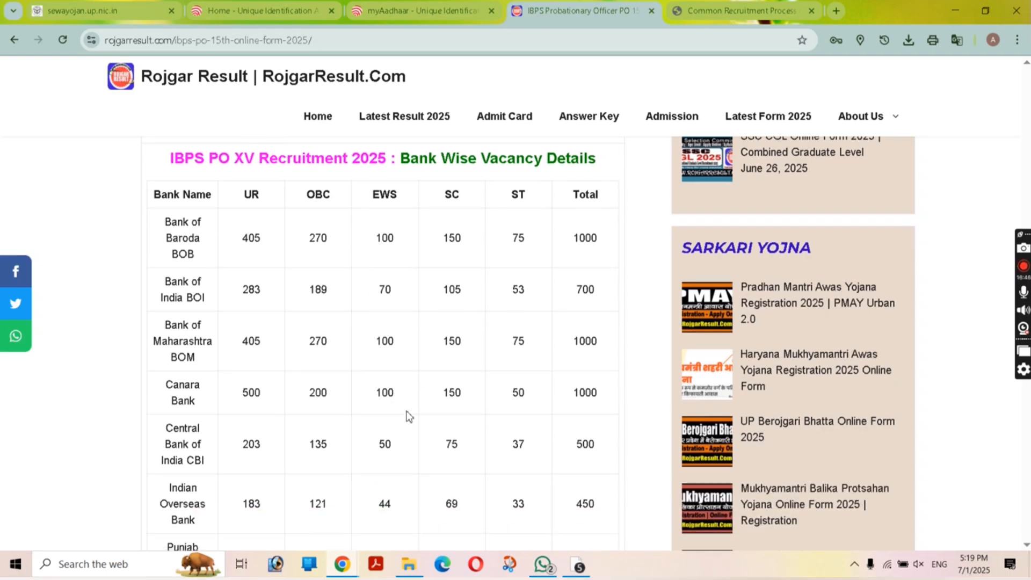
scroll(536, 344, "up", 1)
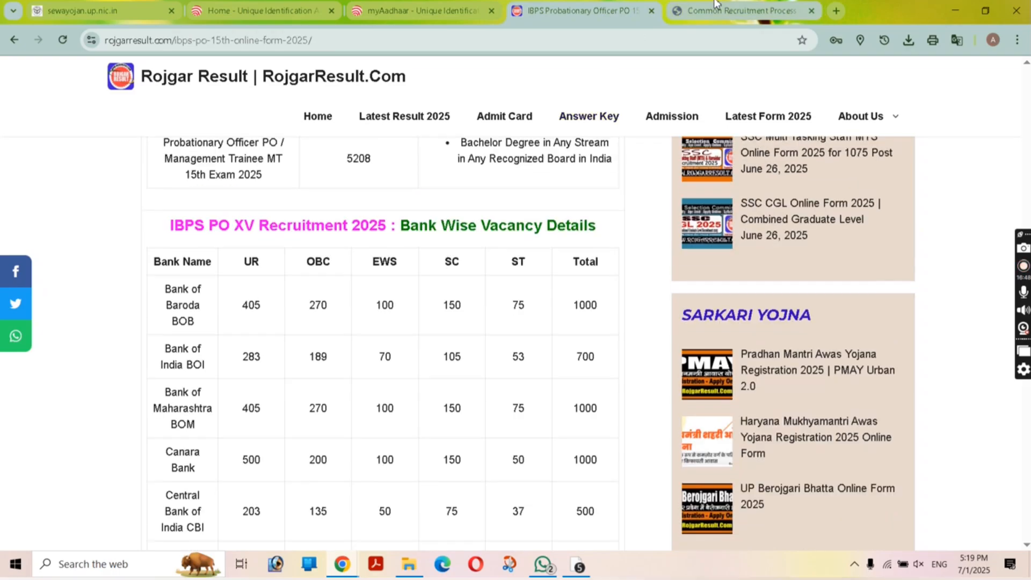
key("ctrl+Tab")
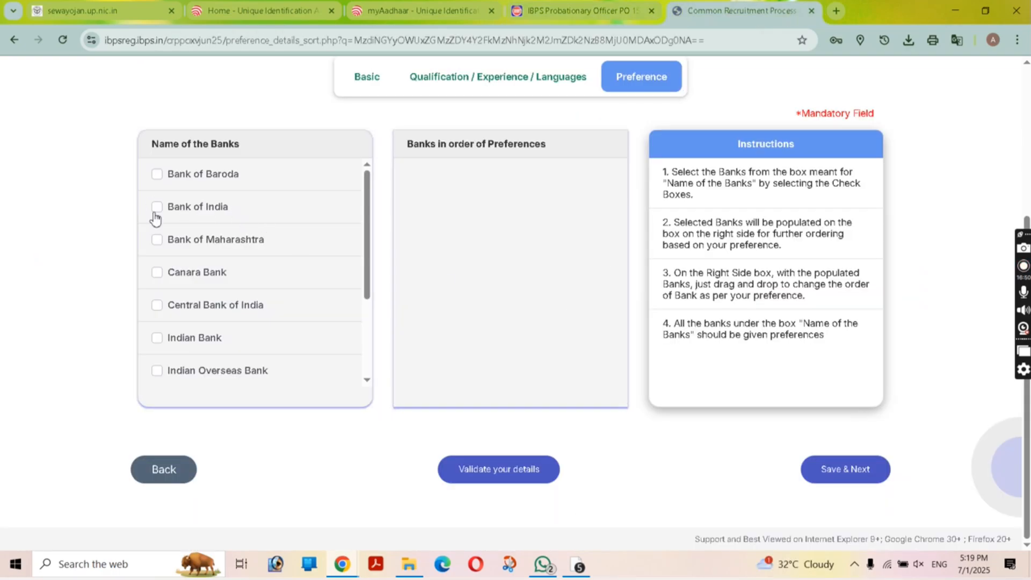
Step: Add all eleven banks to the preference order, starting with Bank of Baroda and Bank of India
left_click(157, 175)
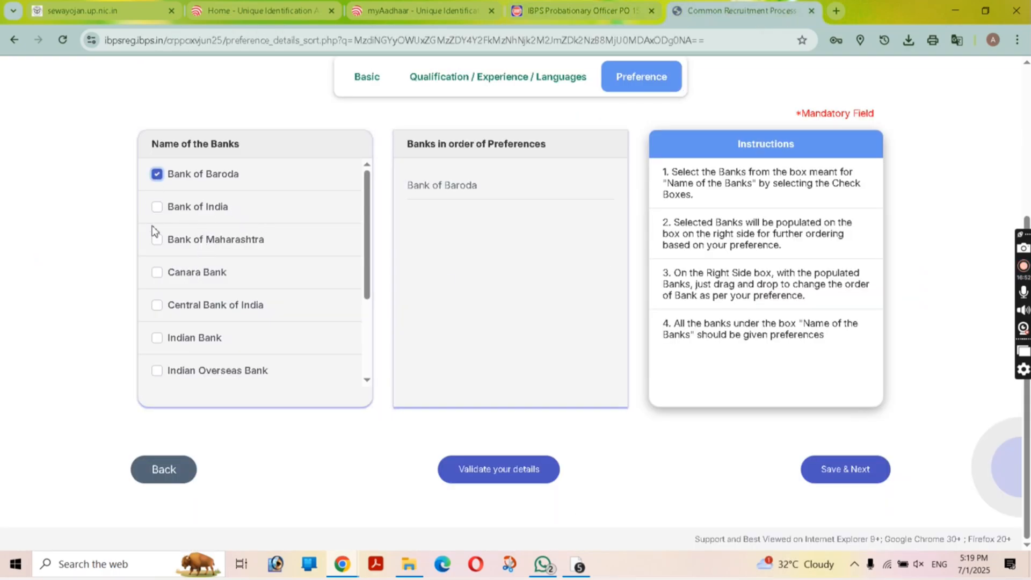
left_click(157, 207)
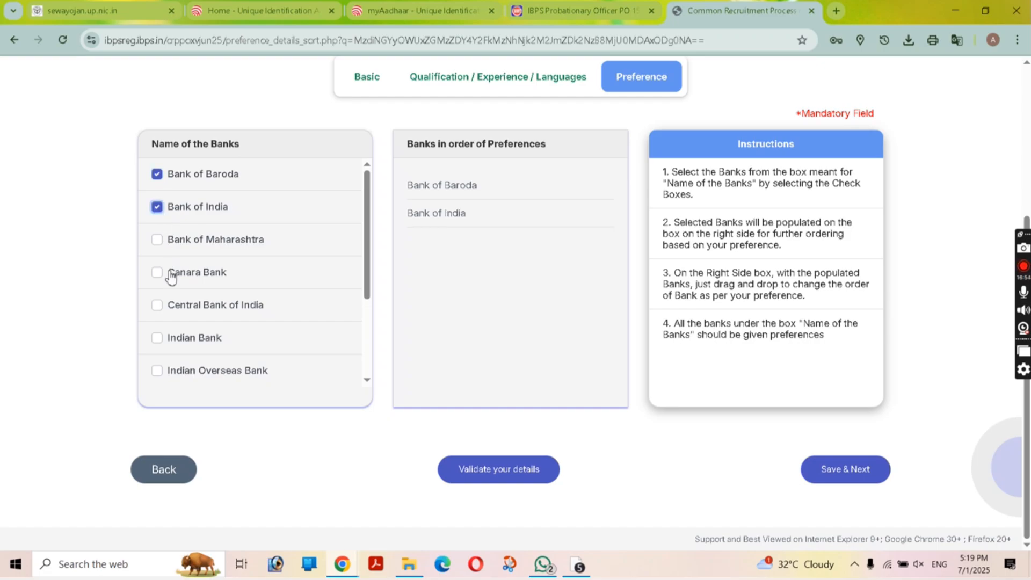
scroll(171, 277, "down", 3)
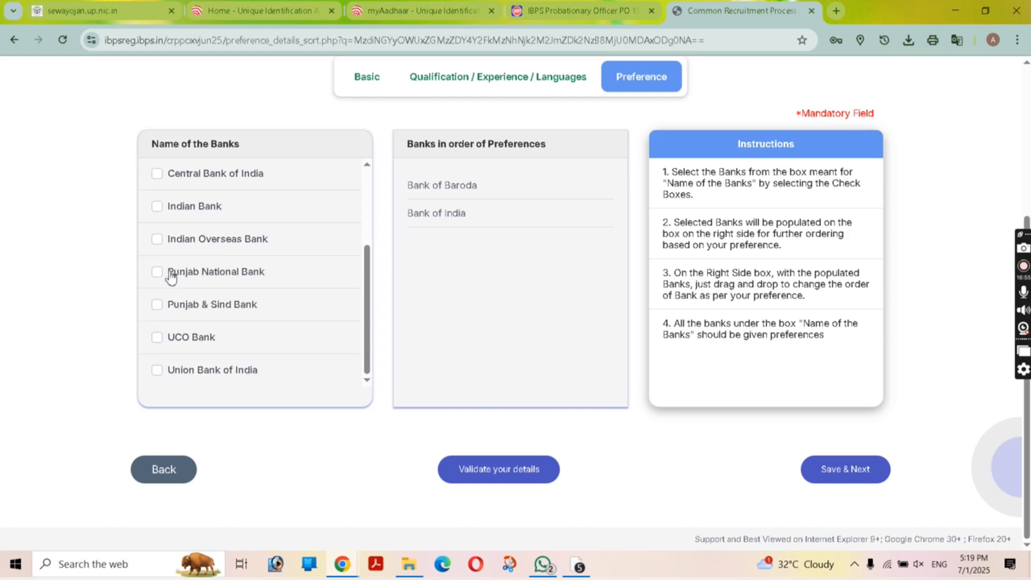
left_click(157, 337)
left_click(157, 370)
left_click(157, 305)
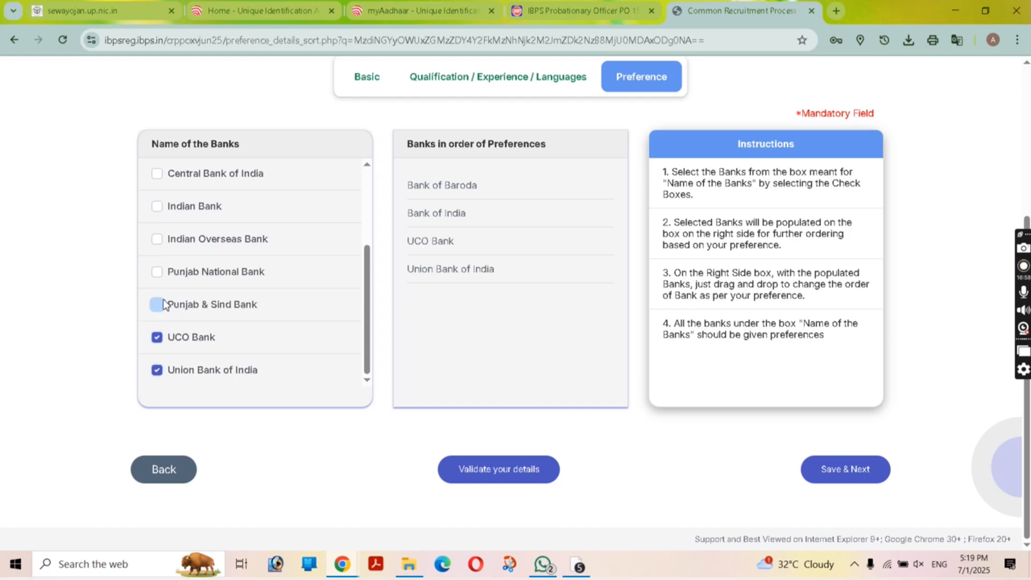
left_click(156, 272)
left_click(172, 240)
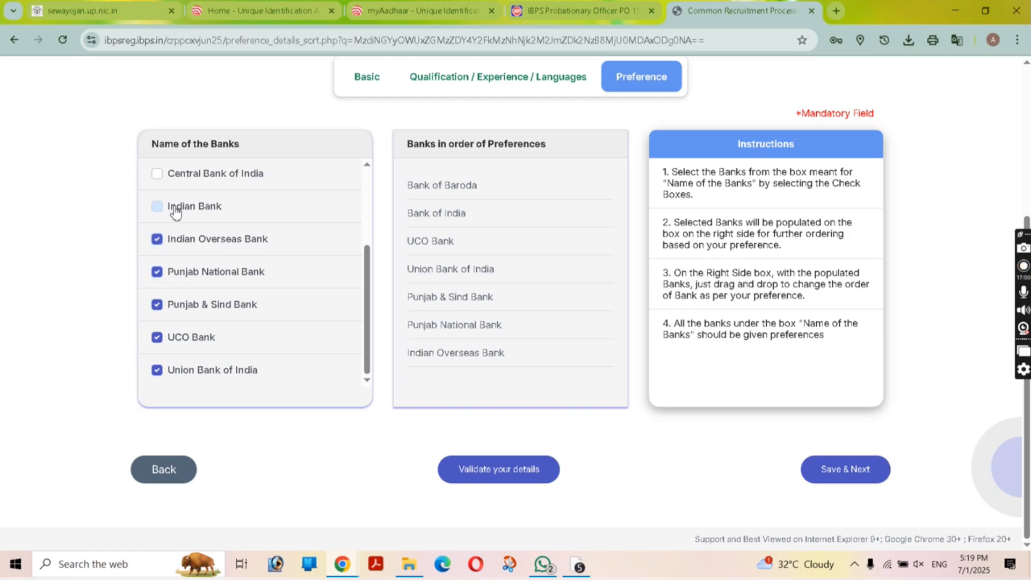
left_click(174, 207)
left_click(177, 173)
scroll(175, 266, "up", 3)
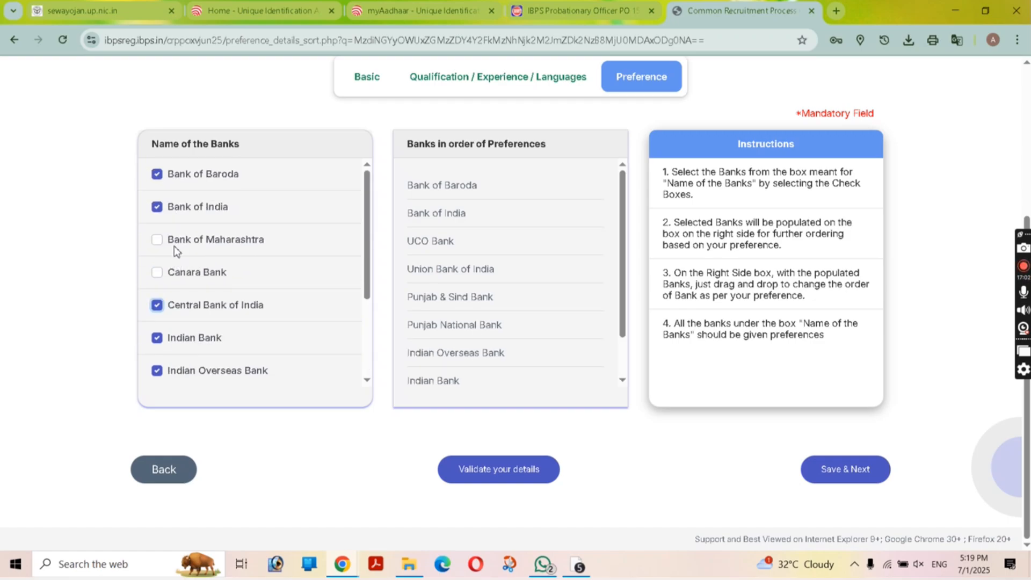
left_click(171, 272)
left_click(159, 240)
scroll(156, 269, "down", 3)
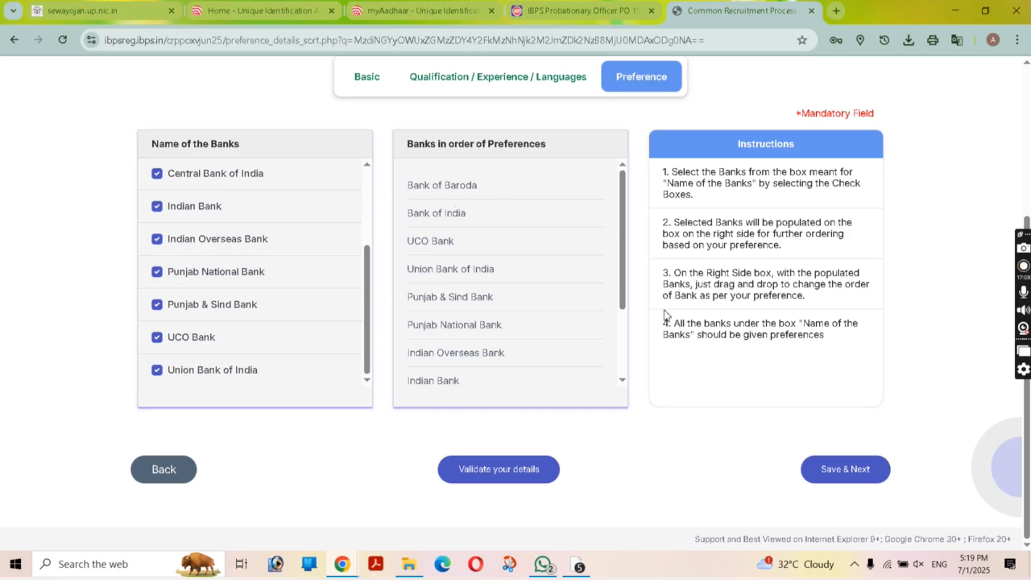
Step: Validate the bank preferences and review the resulting preview page
left_click(509, 477)
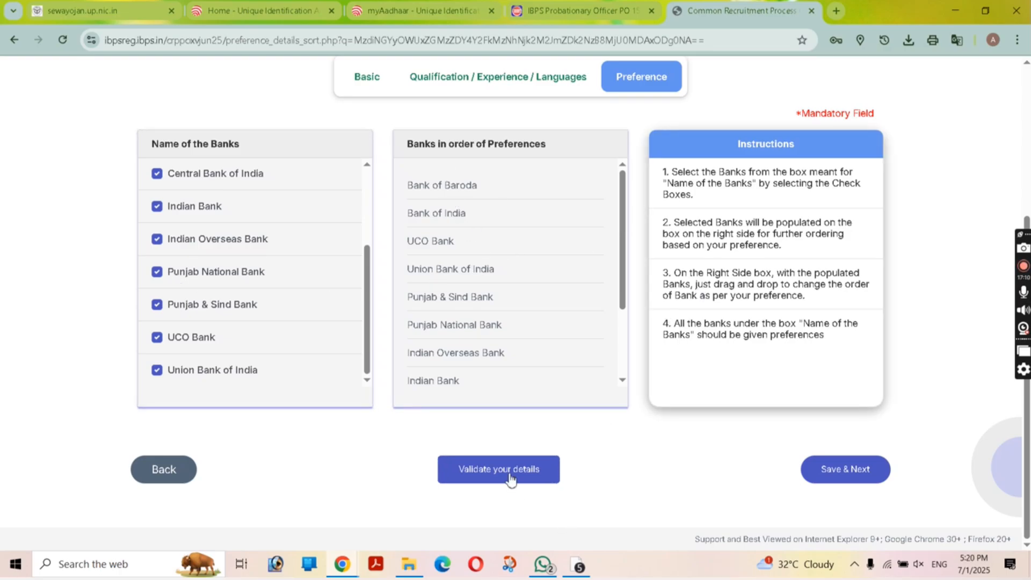
scroll(500, 353, "down", 2)
scroll(255, 293, "up", 1)
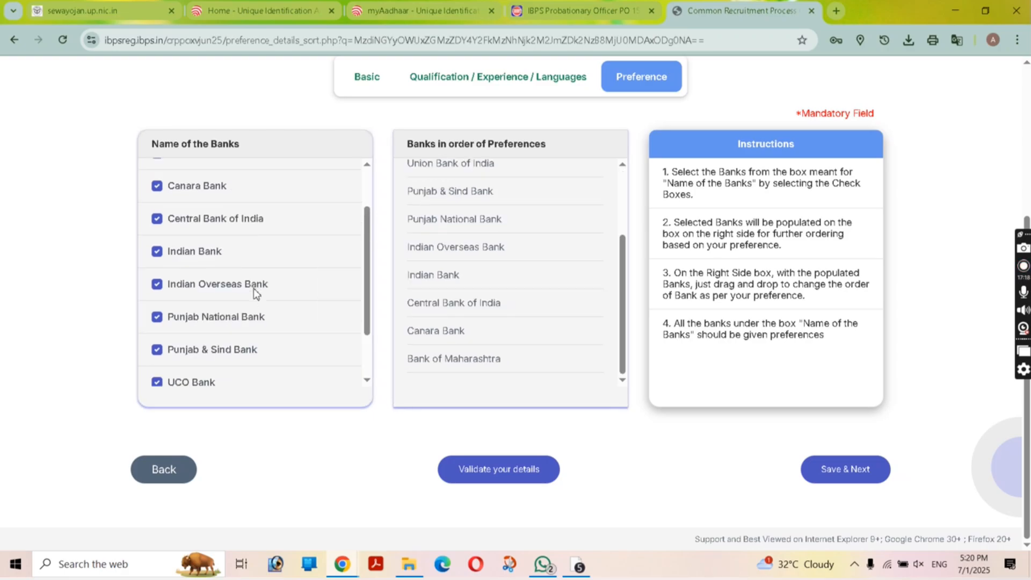
scroll(255, 292, "up", 3)
scroll(259, 295, "down", 4)
Step: Save the bank preferences and scroll down the registration preview to the declaration
left_click(885, 481)
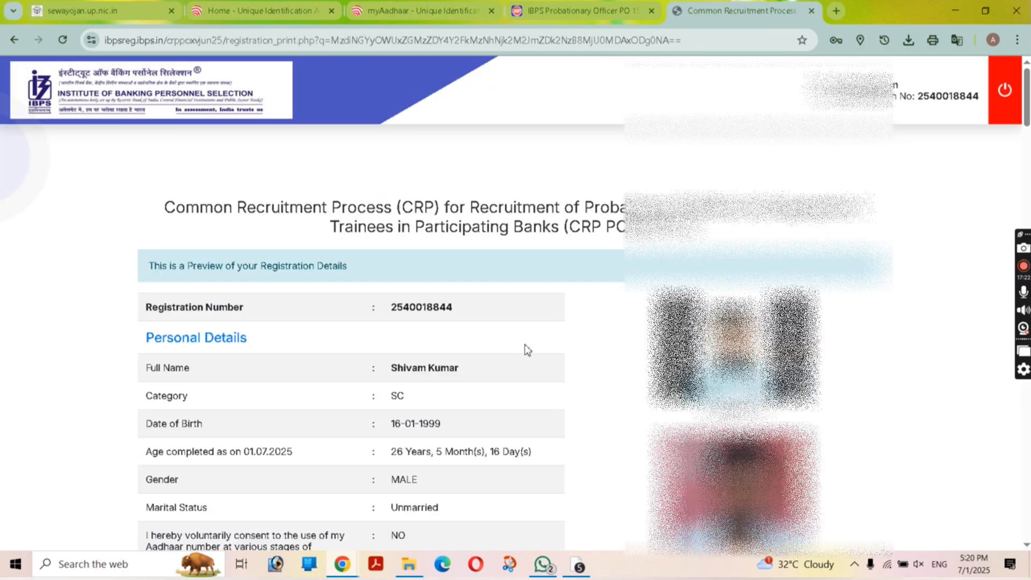
scroll(526, 346, "down", 15)
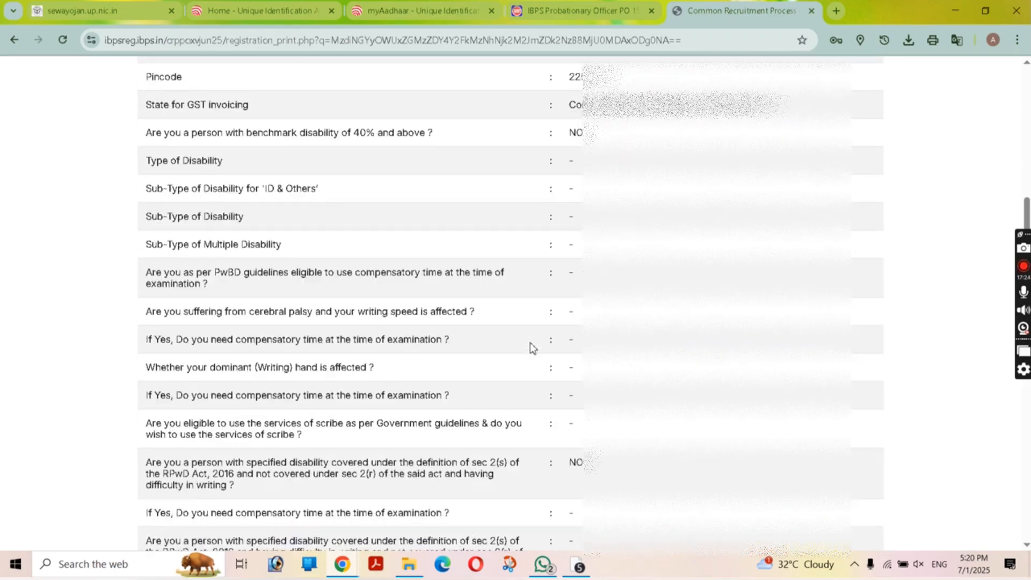
scroll(532, 348, "down", 20)
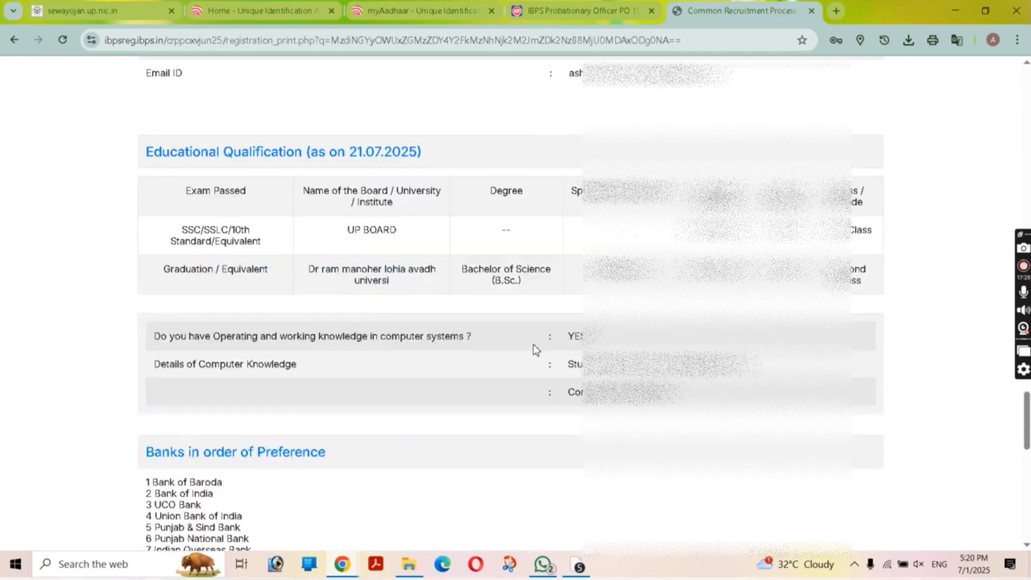
scroll(536, 350, "down", 10)
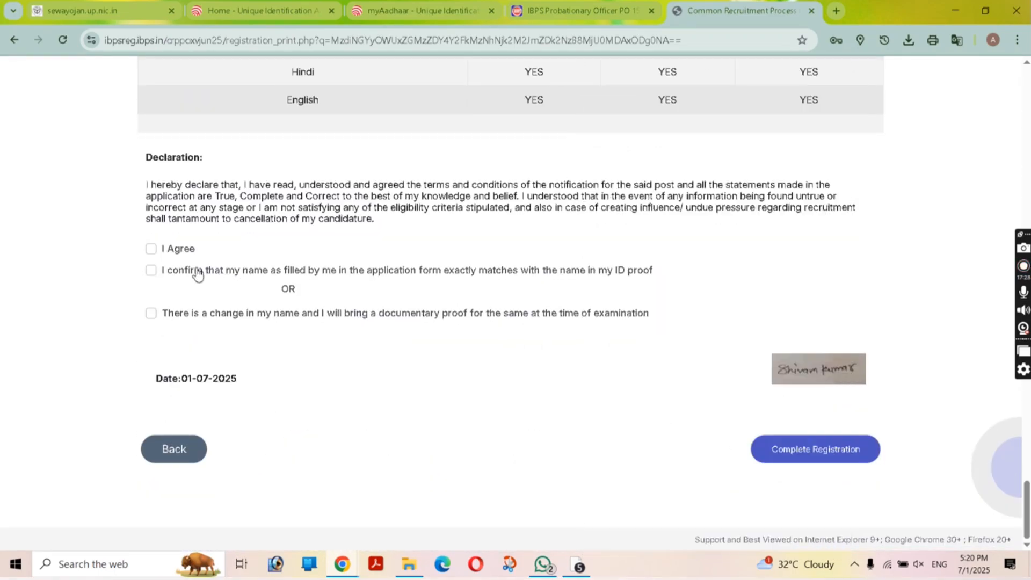
Step: Tick I Agree and the name-confirmation box, then complete the registration, confirming both dialogs
left_click(152, 249)
left_click(157, 272)
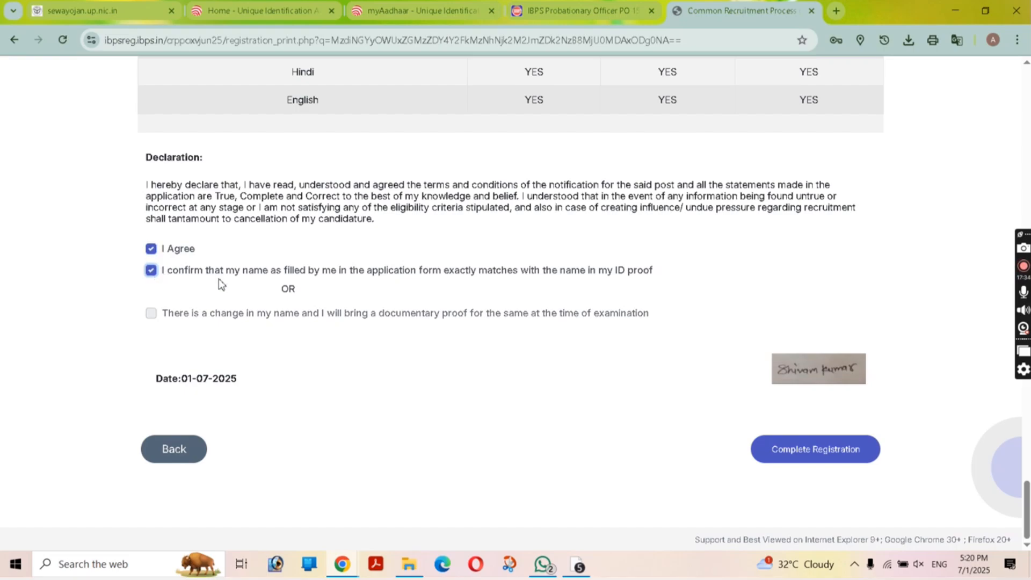
left_click(816, 456)
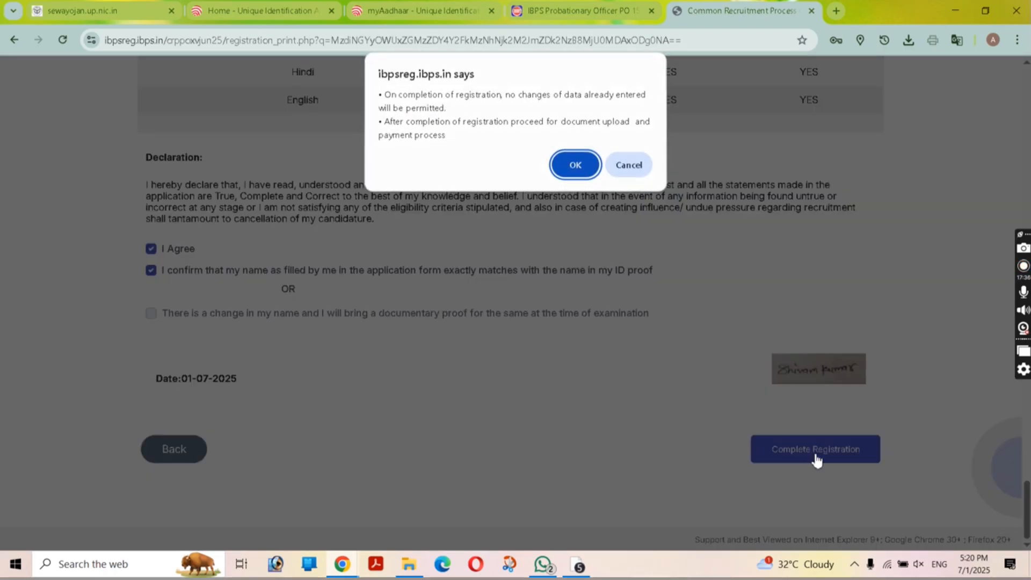
left_click(574, 165)
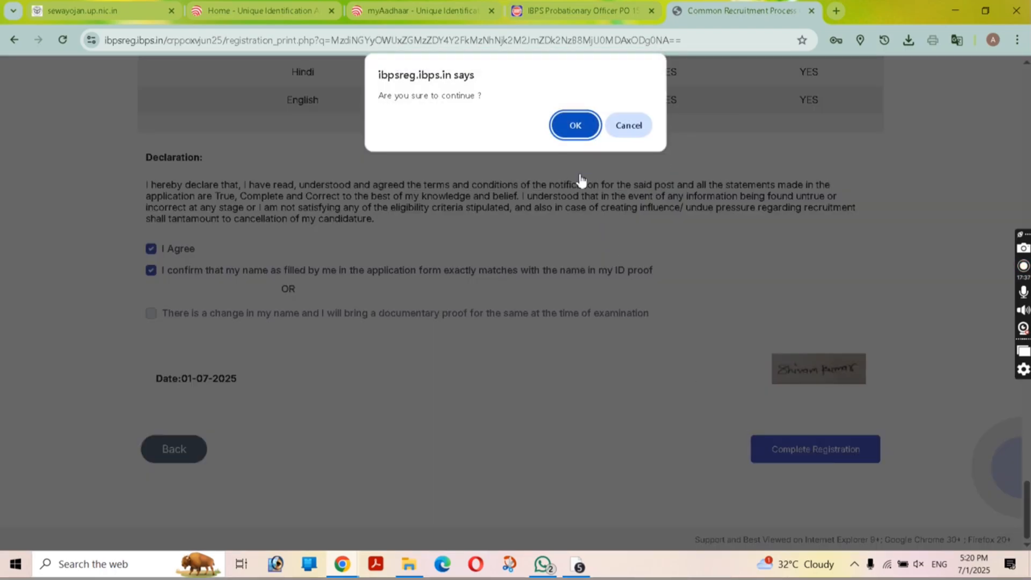
left_click(575, 125)
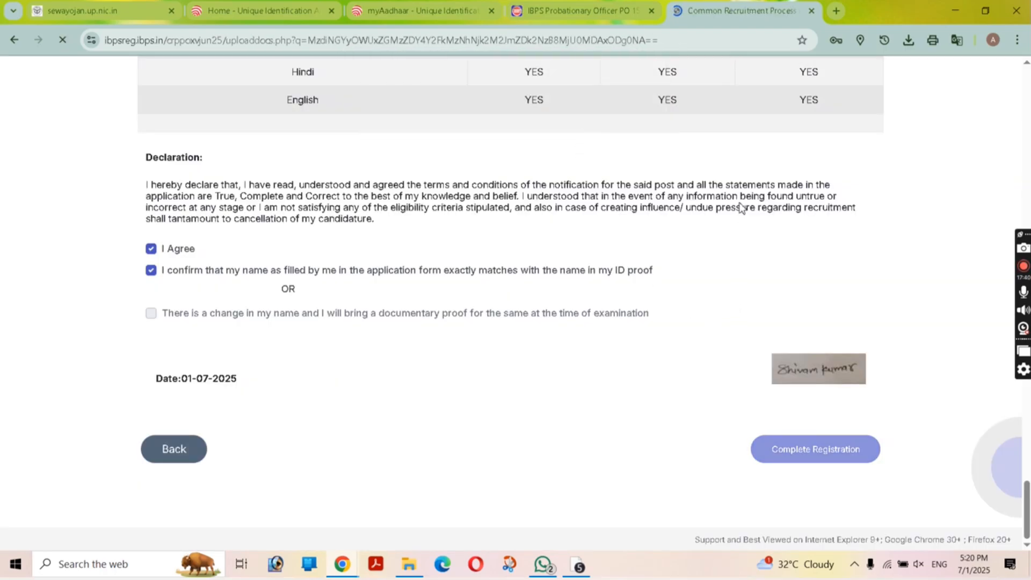
Step: Attach the left thumb impression file and close its preview
left_click(172, 381)
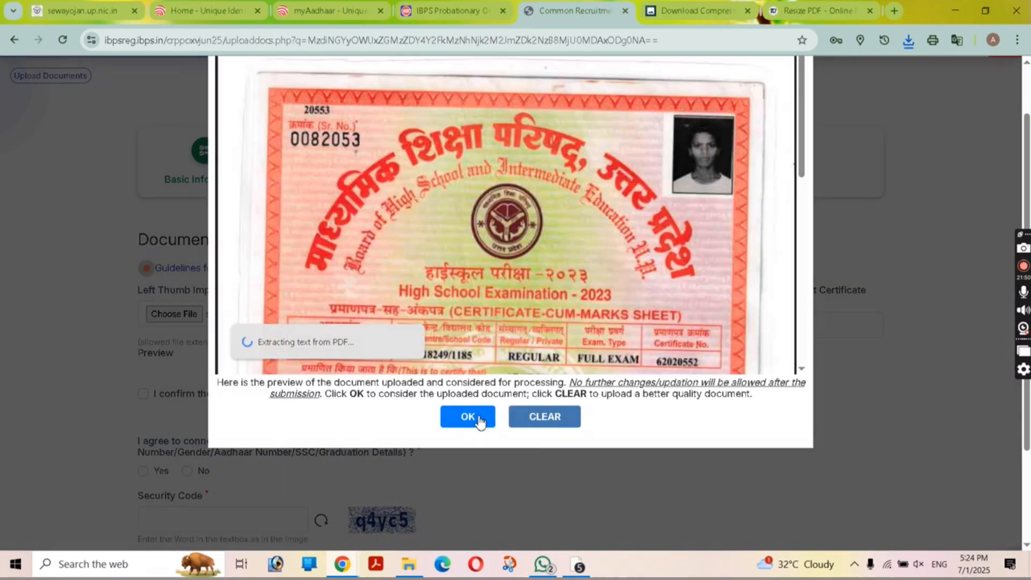
left_click(467, 416)
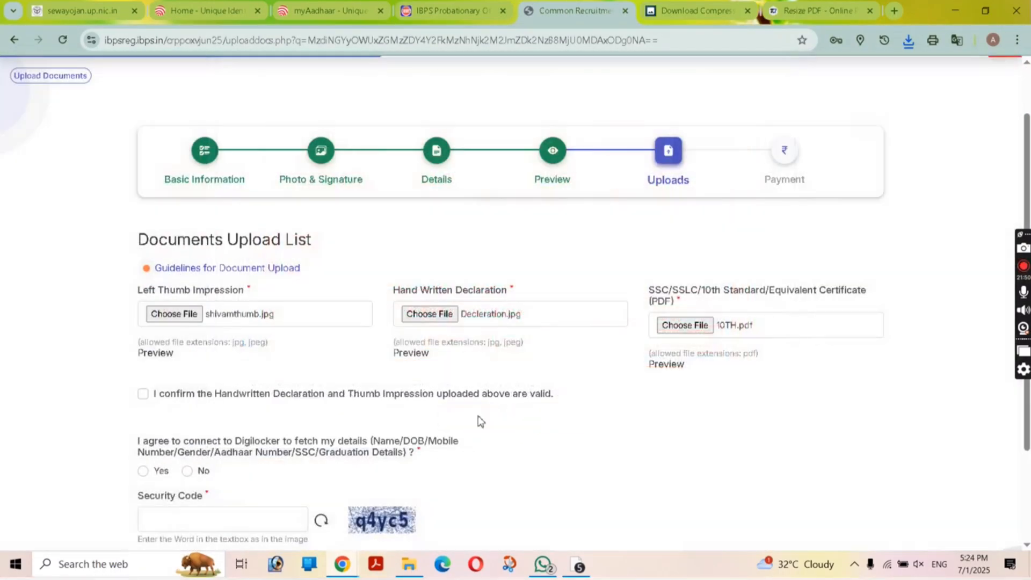
scroll(30, 230, "down", 2)
Step: Confirm the uploaded documents are valid, answer No to DigiLocker, and enter the security code
left_click(142, 265)
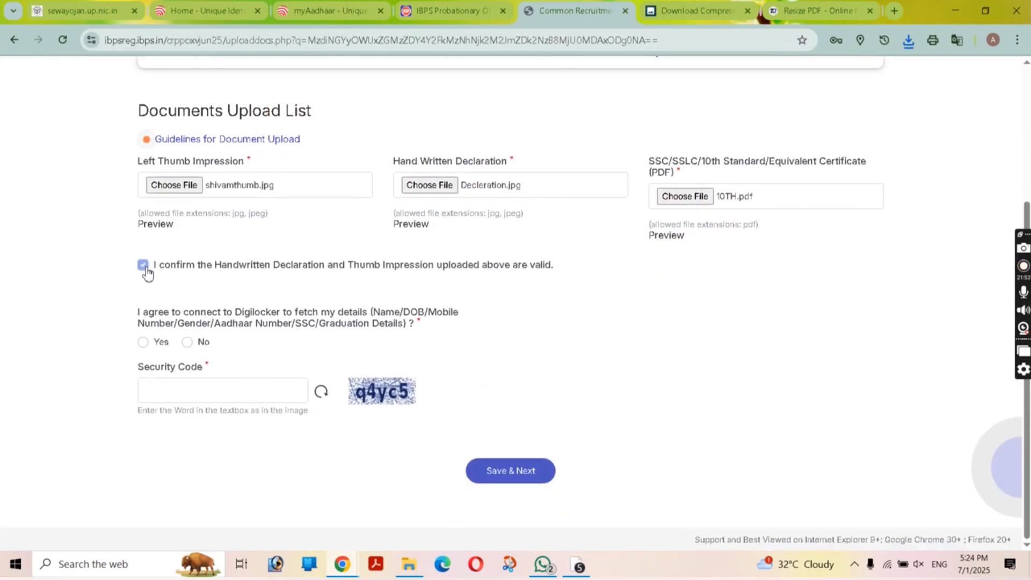
left_click(193, 344)
left_click(253, 392)
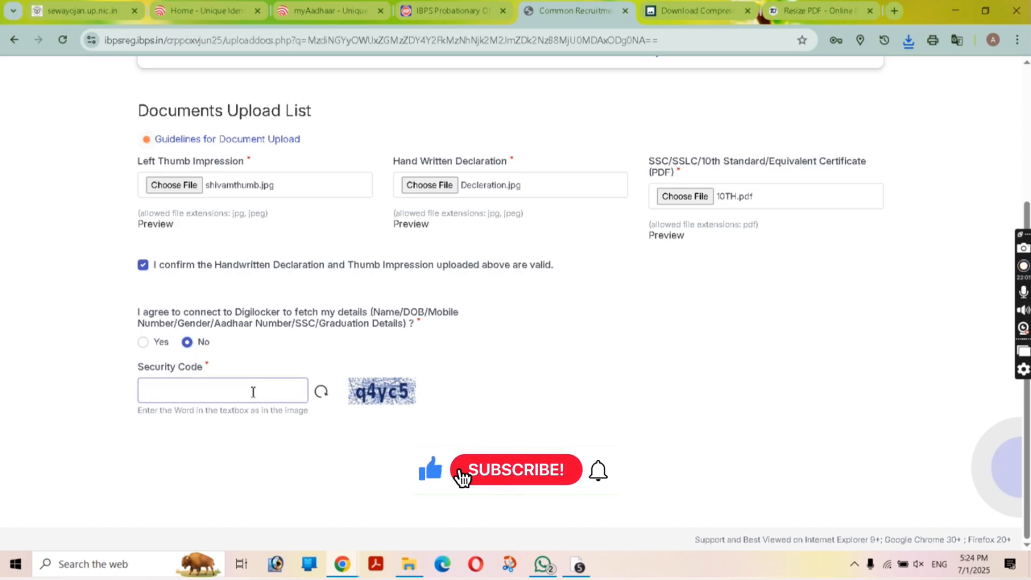
type("q4y")
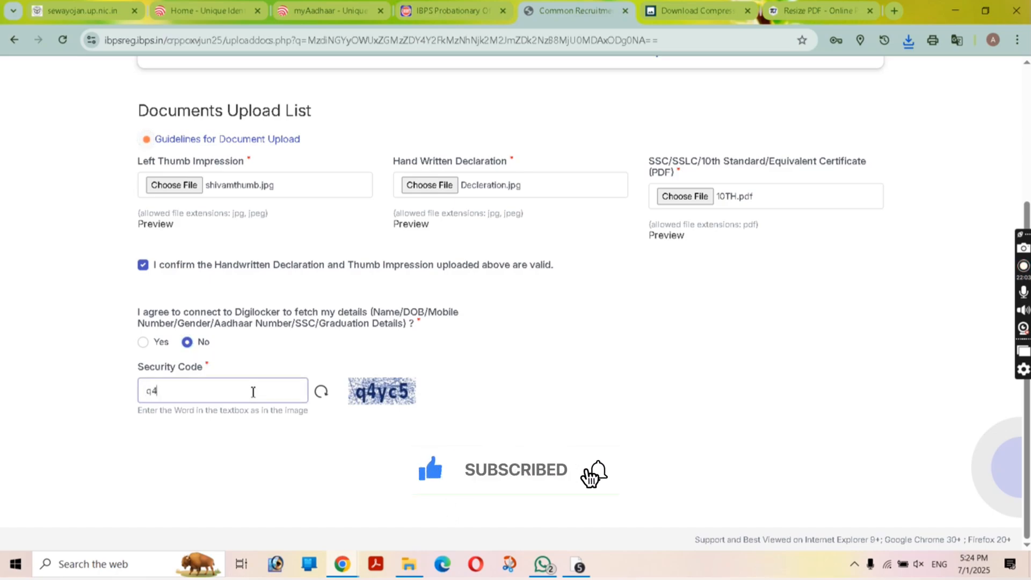